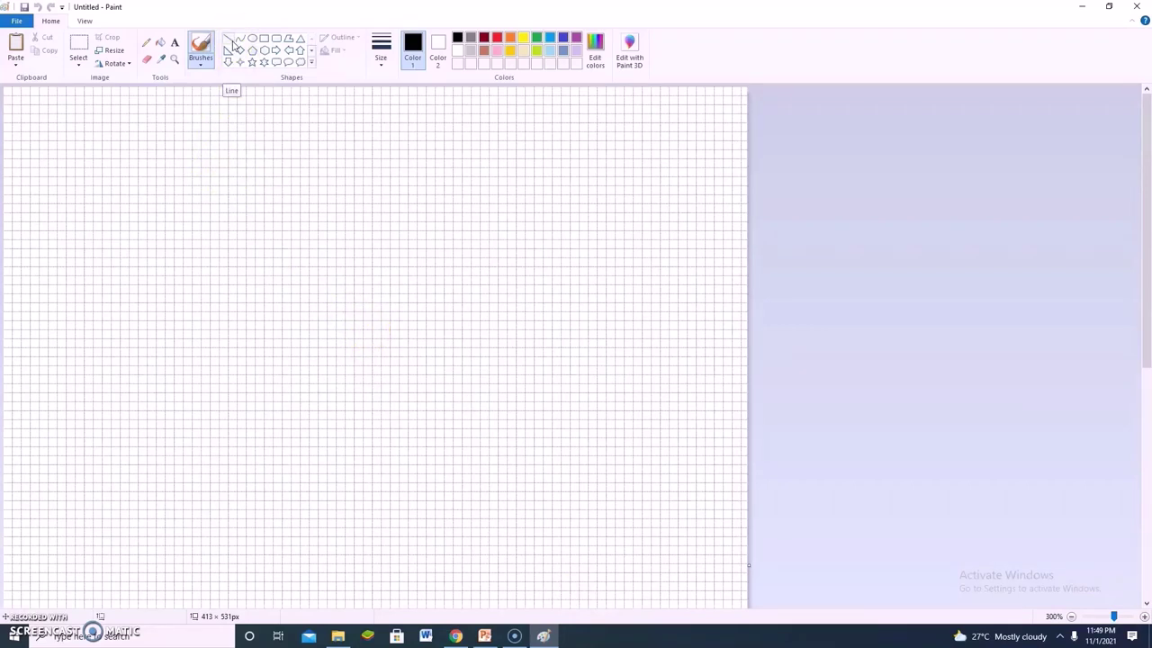
Brush a vertical, a horizontal, a wavy and a short diagonal black stroke in a row across the canvas's upper-left area.
click(232, 43)
drag(32, 113, 28, 181)
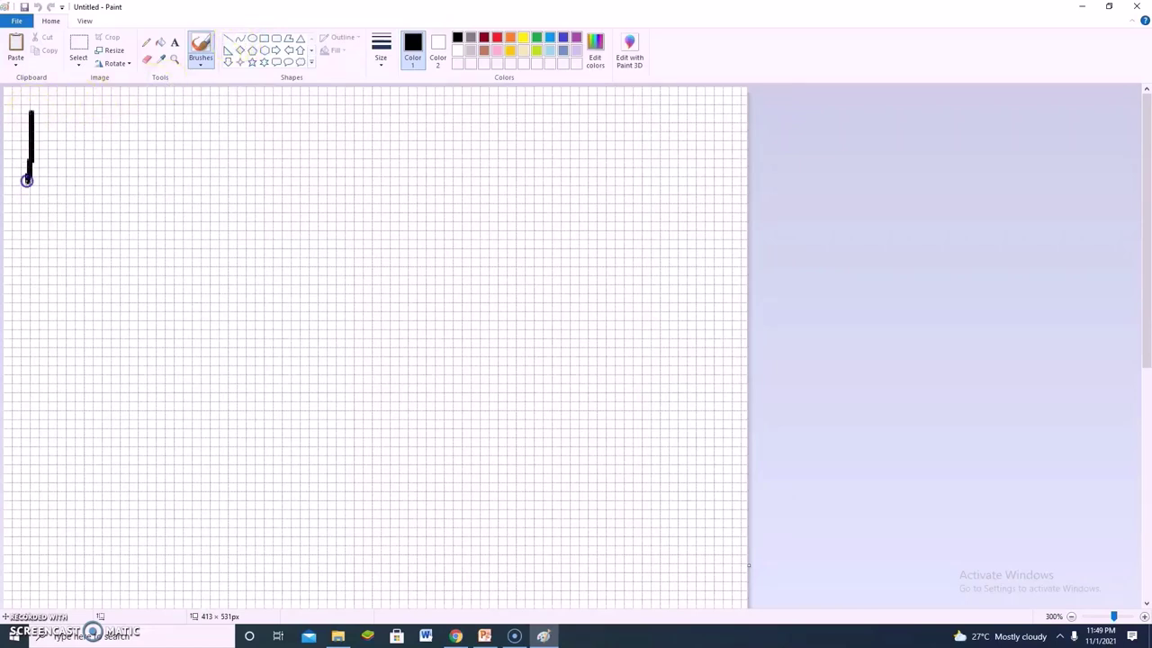
drag(42, 116, 90, 116)
click(229, 41)
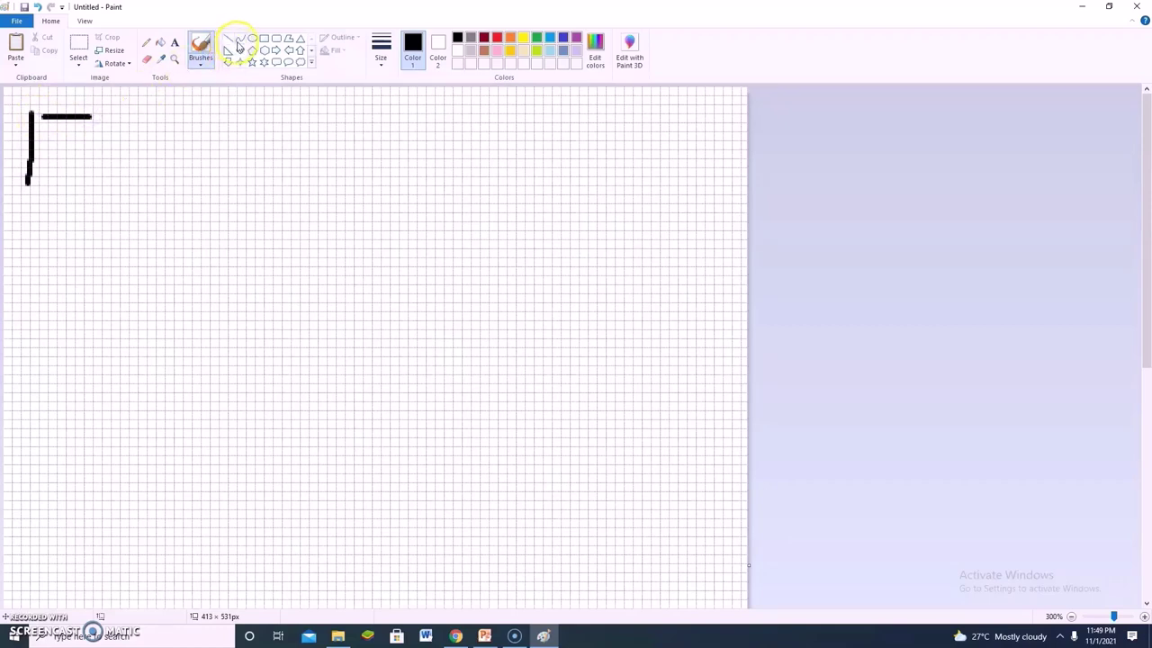
click(242, 45)
mouse_move(85, 167)
mouse_down()
mouse_move(141, 144)
mouse_move(182, 157)
mouse_move(193, 144)
mouse_up()
click(251, 45)
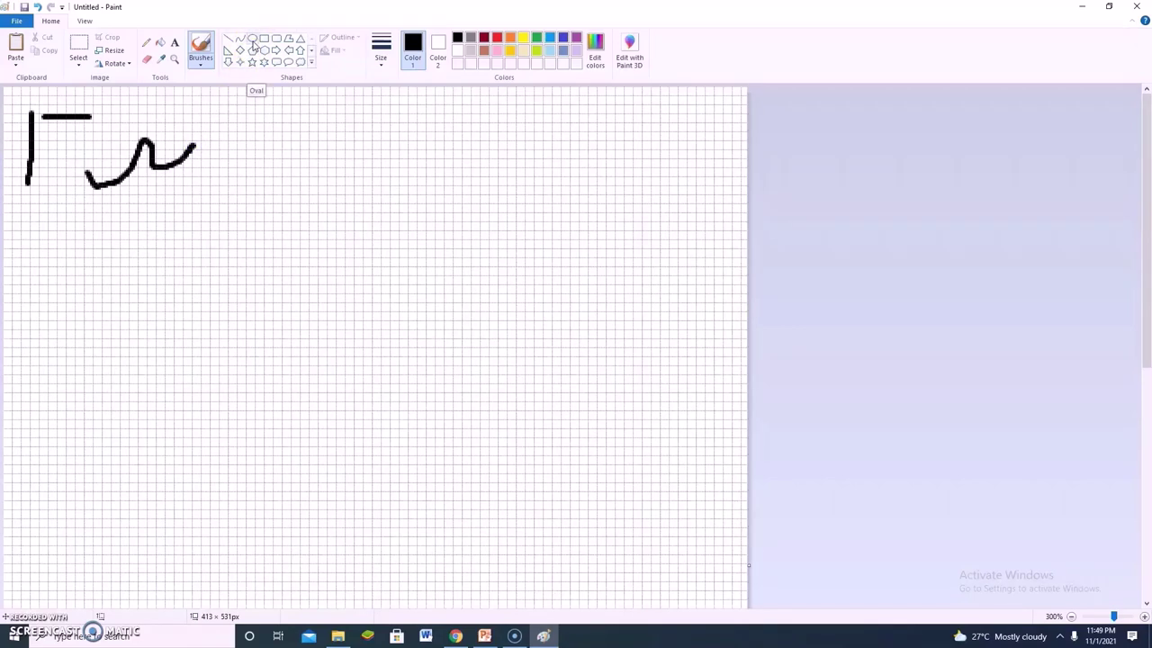
click(231, 133)
drag(234, 123, 266, 166)
Draw an oval about 60 × 41 px beside the diagonal stroke and a rectangle about 56 × 42 px next to it.
click(251, 41)
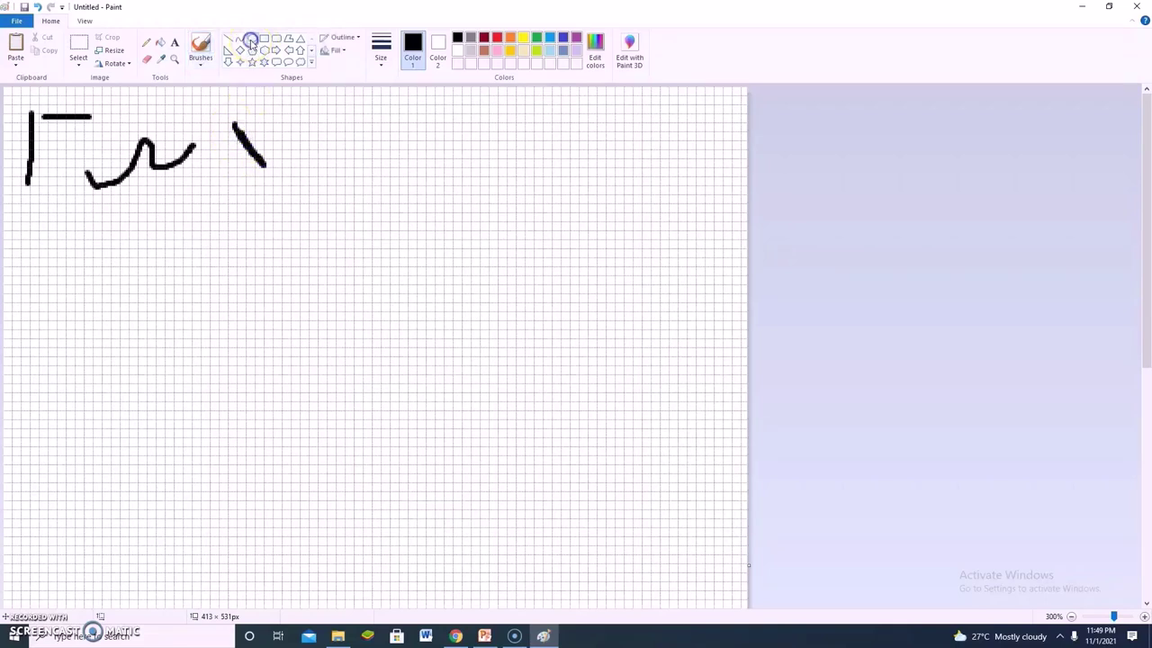
drag(275, 119, 385, 195)
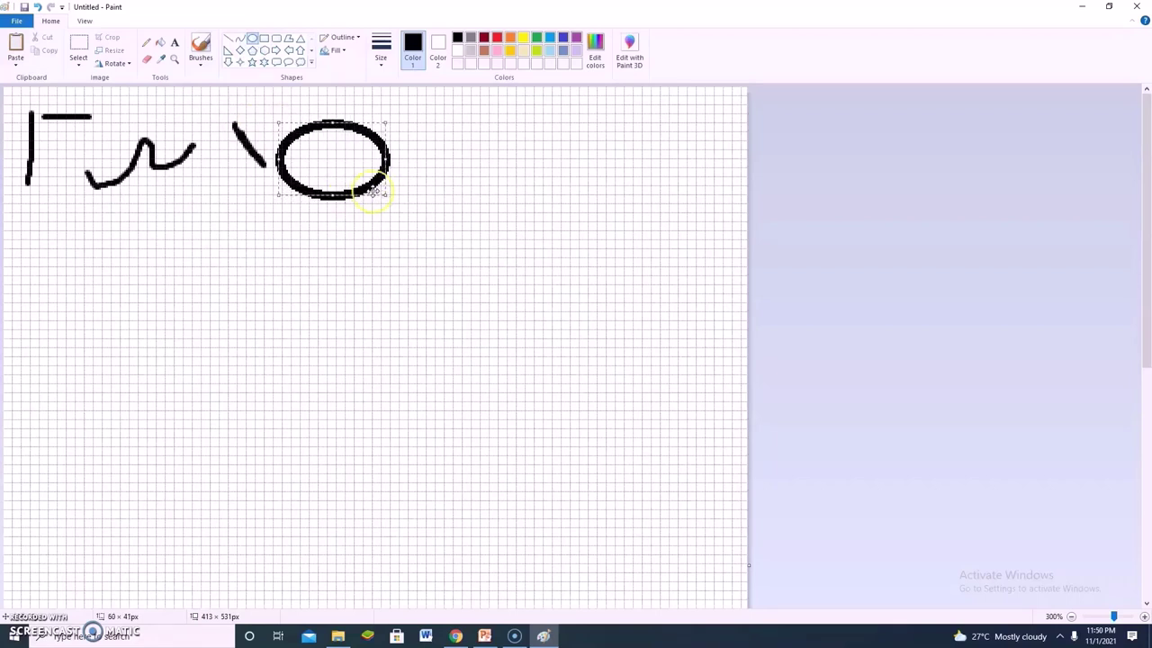
click(264, 41)
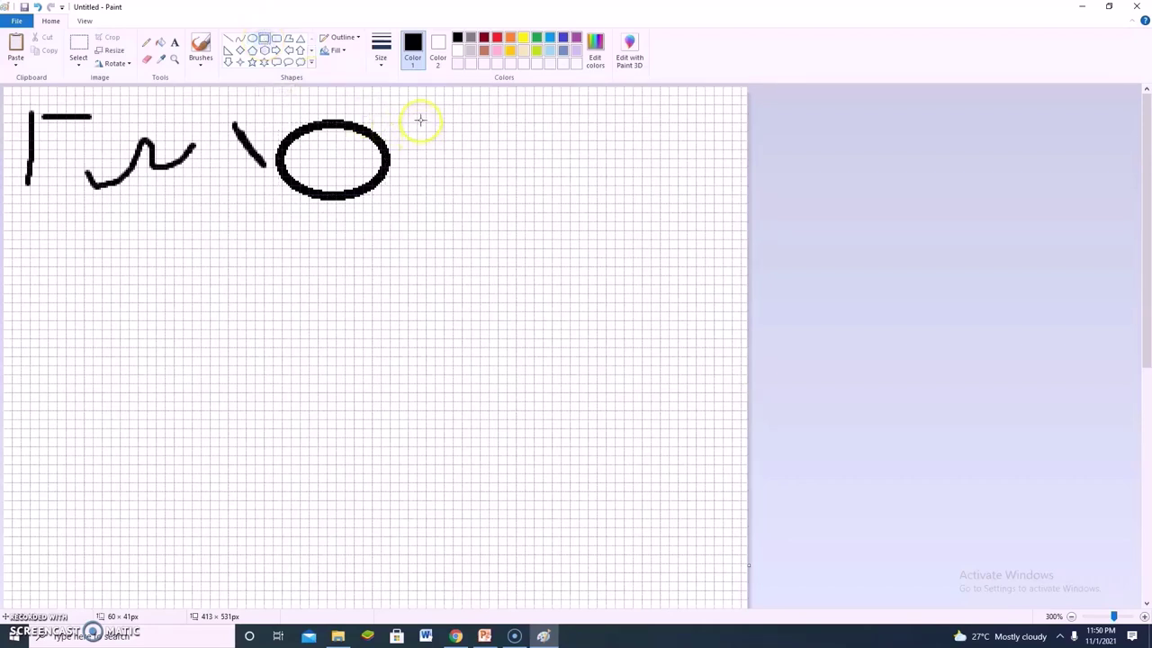
drag(417, 117, 523, 194)
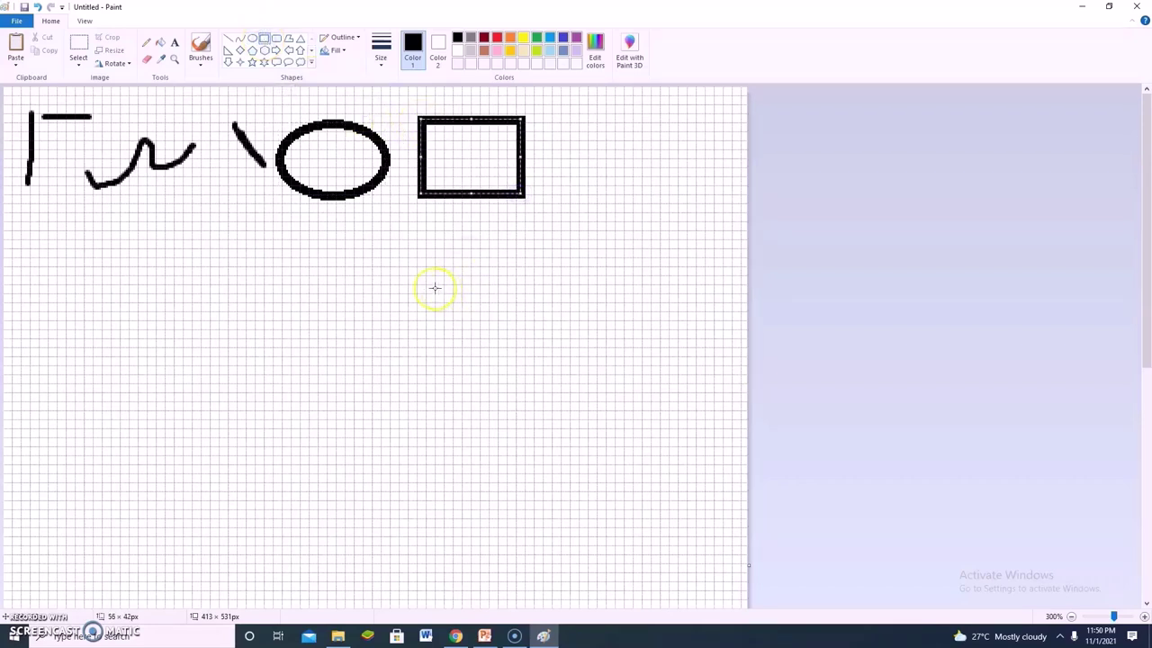
Draw a rounded rectangle about 62 × 48 px beside the rectangle and a triangle about 45 × 48 px starting a second row.
click(276, 39)
drag(555, 118, 669, 207)
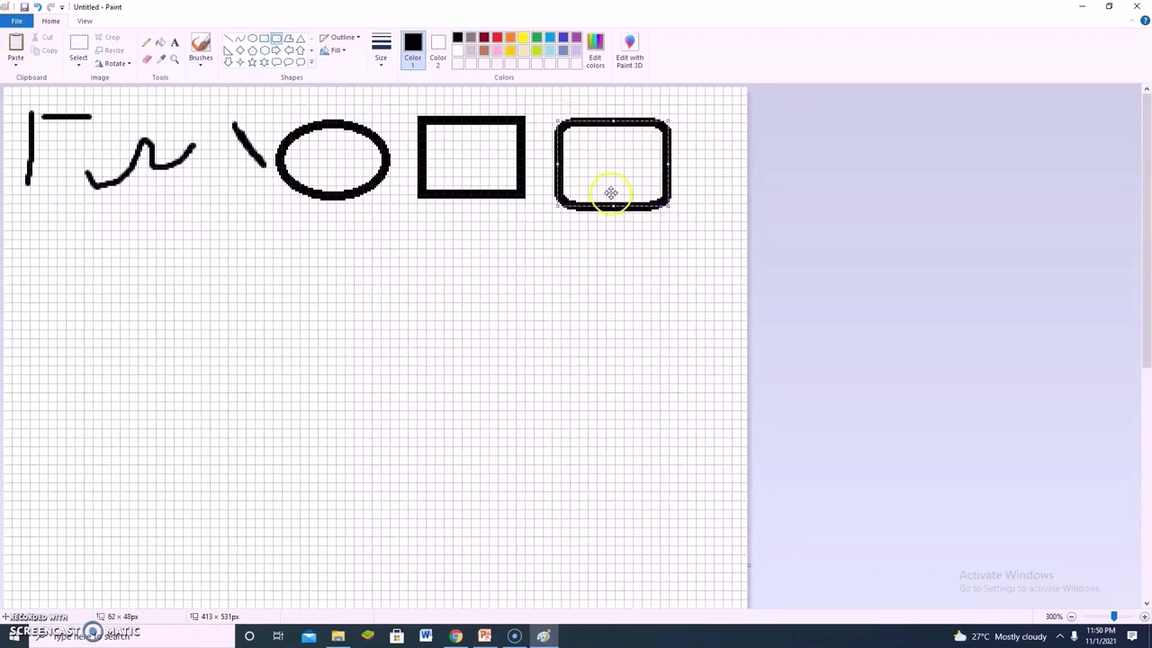
click(290, 41)
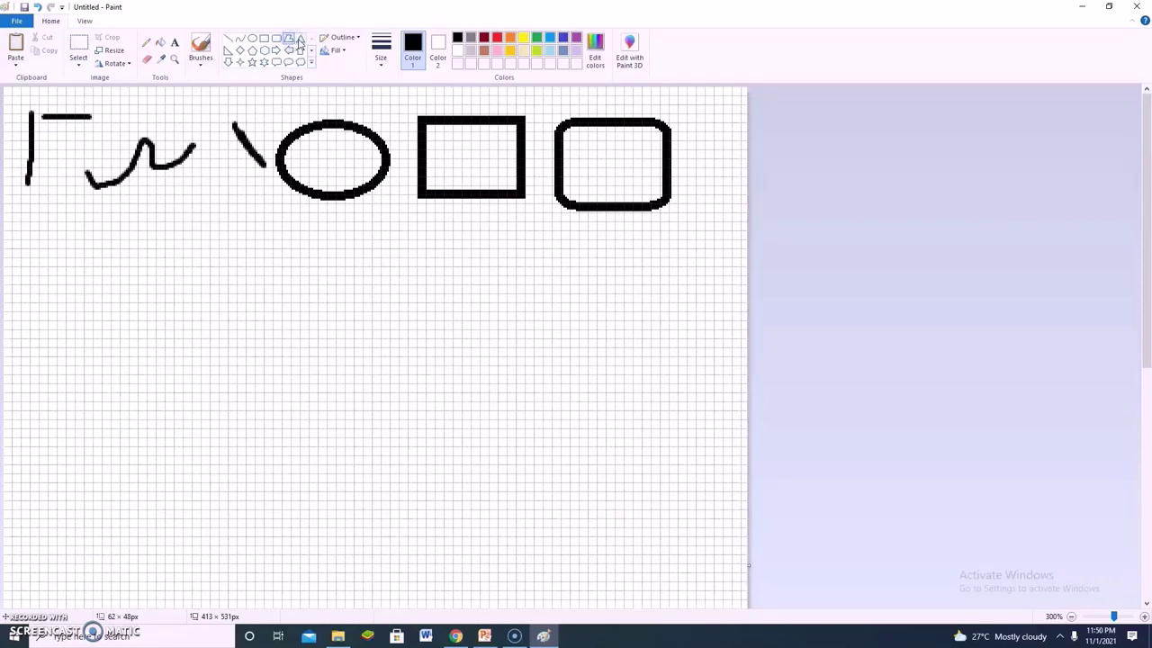
drag(37, 233, 123, 322)
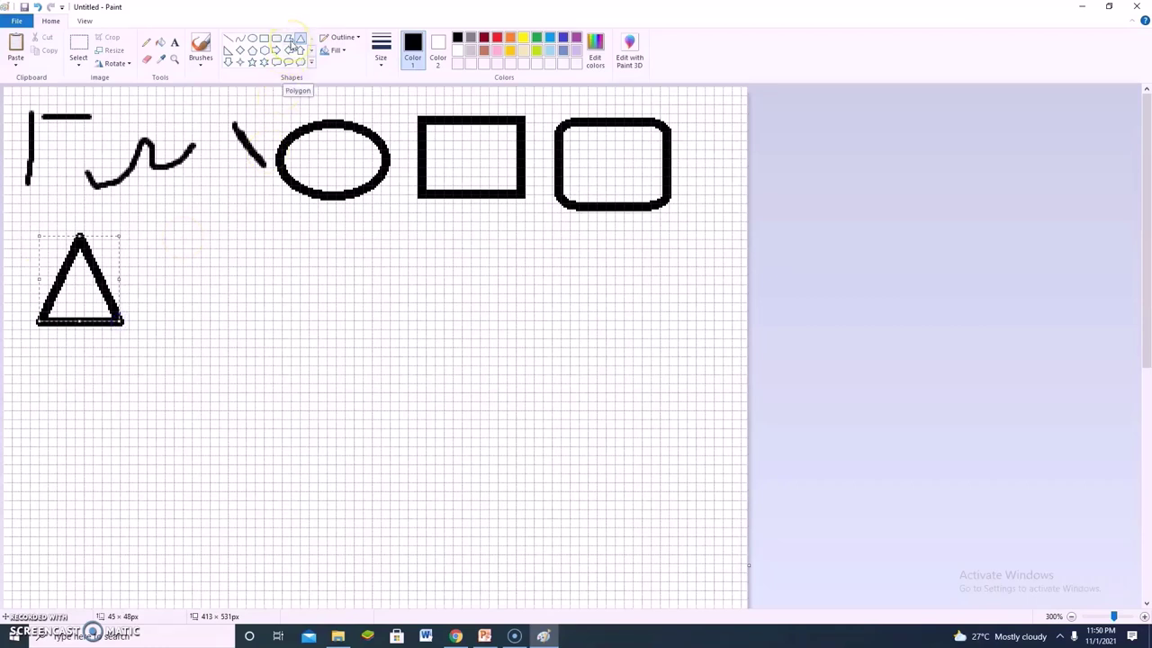
Draw an irregular closed polygon about 60 × 49 px beside the triangle and a right triangle about 40 × 53 px next to it.
click(290, 41)
drag(155, 236, 167, 286)
drag(167, 286, 154, 236)
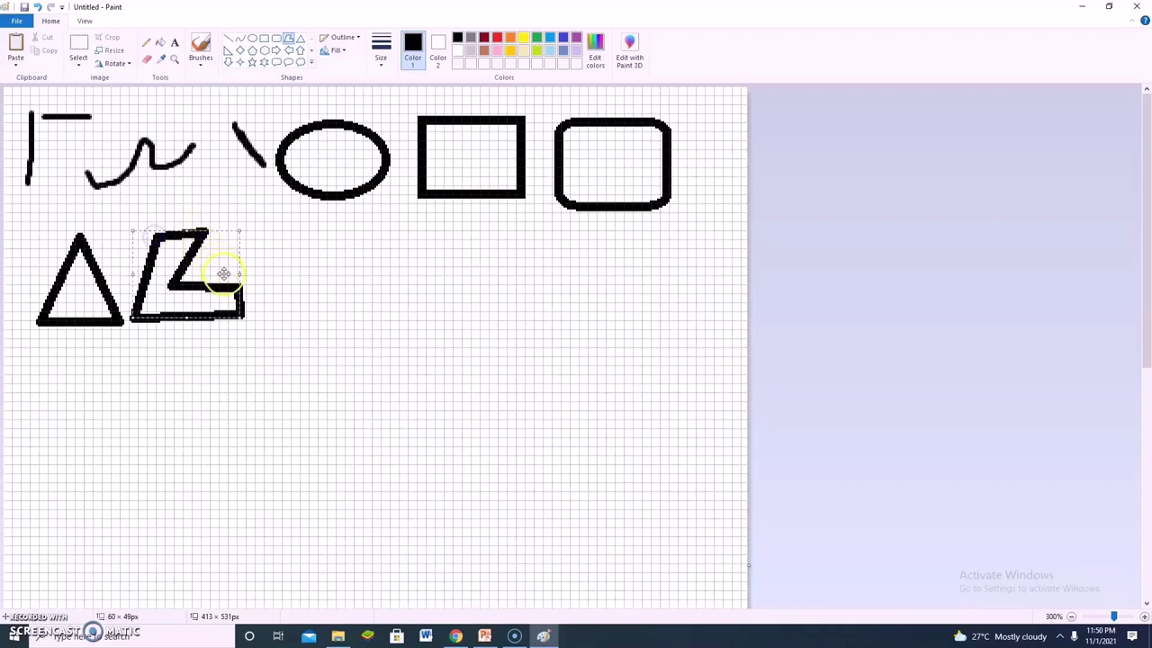
click(228, 51)
drag(276, 222, 351, 315)
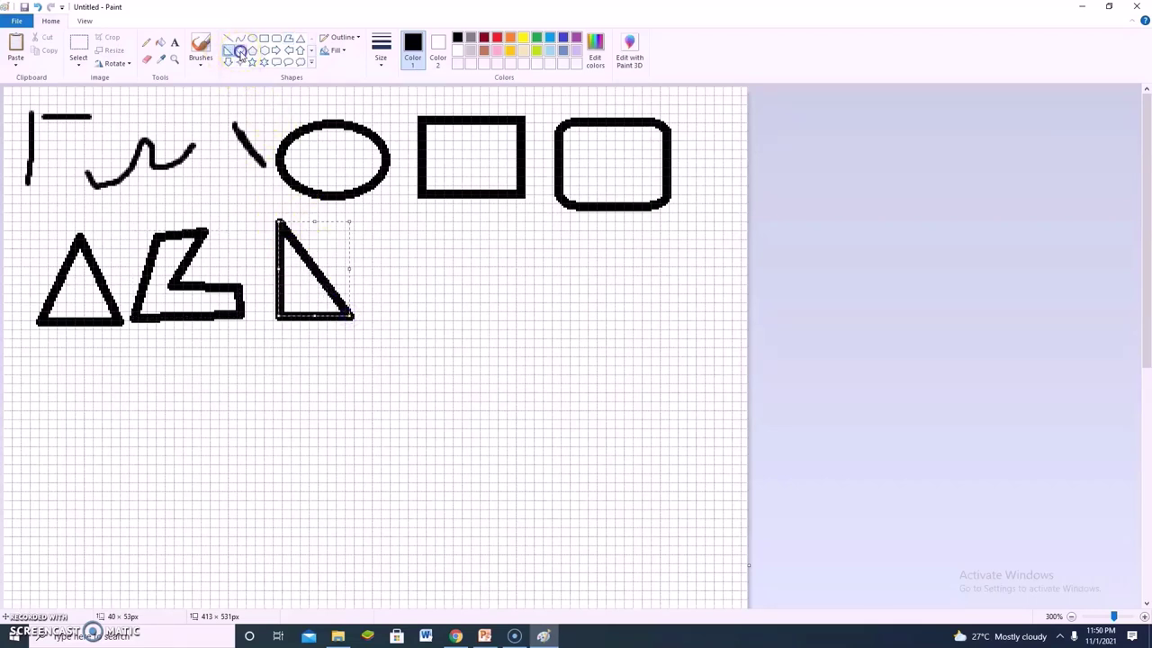
Draw a diamond about 48 × 60 px beside the right triangle, and undo an extra 38 × 38 px diamond drawn next to it.
click(240, 53)
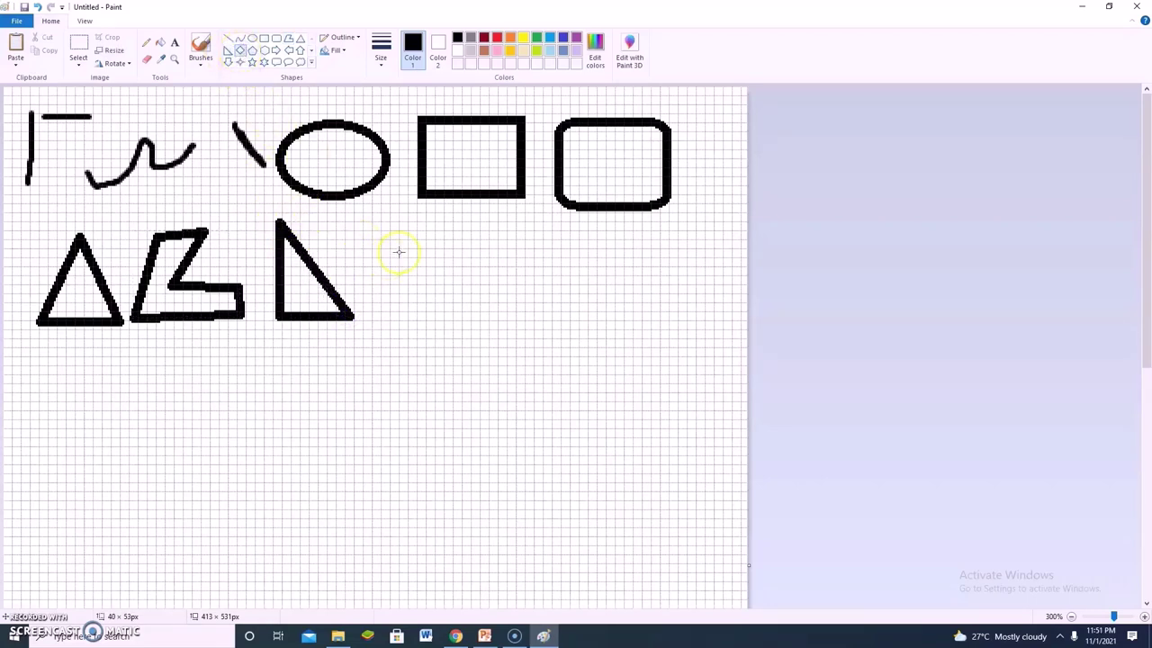
drag(410, 227, 499, 338)
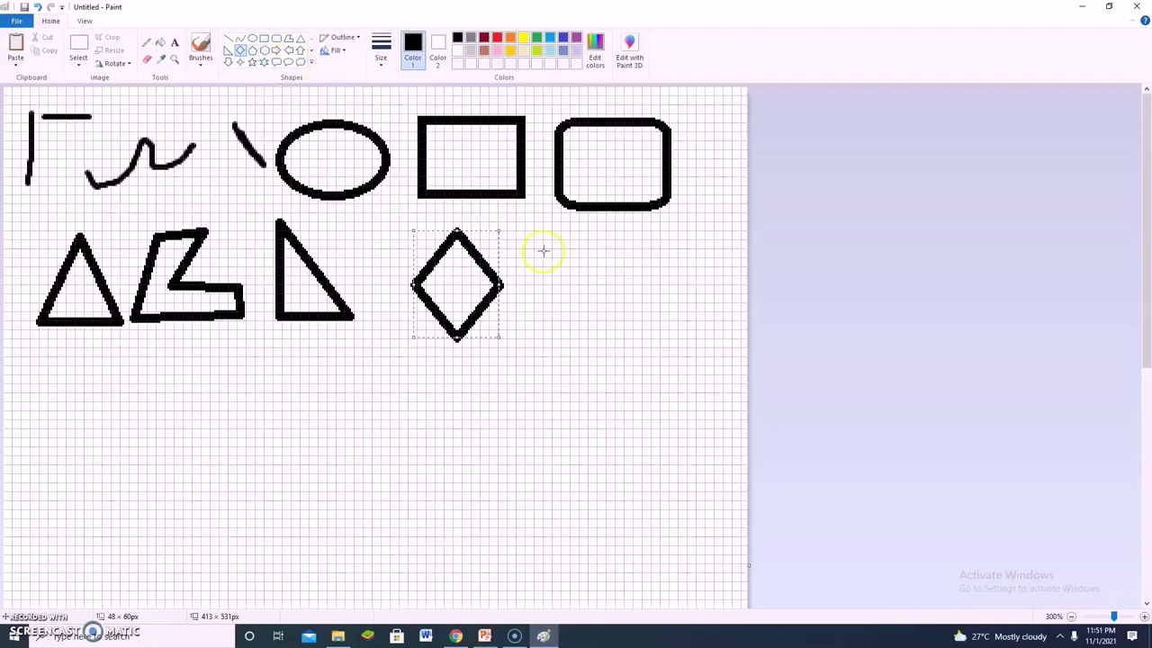
drag(546, 232, 617, 303)
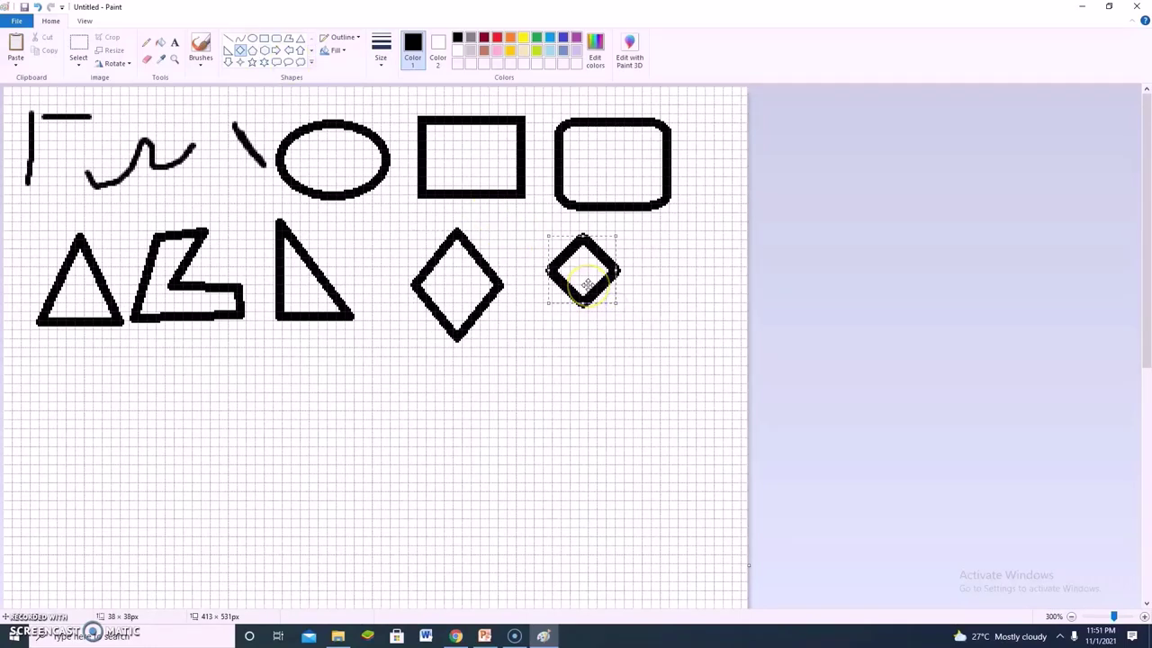
click(38, 7)
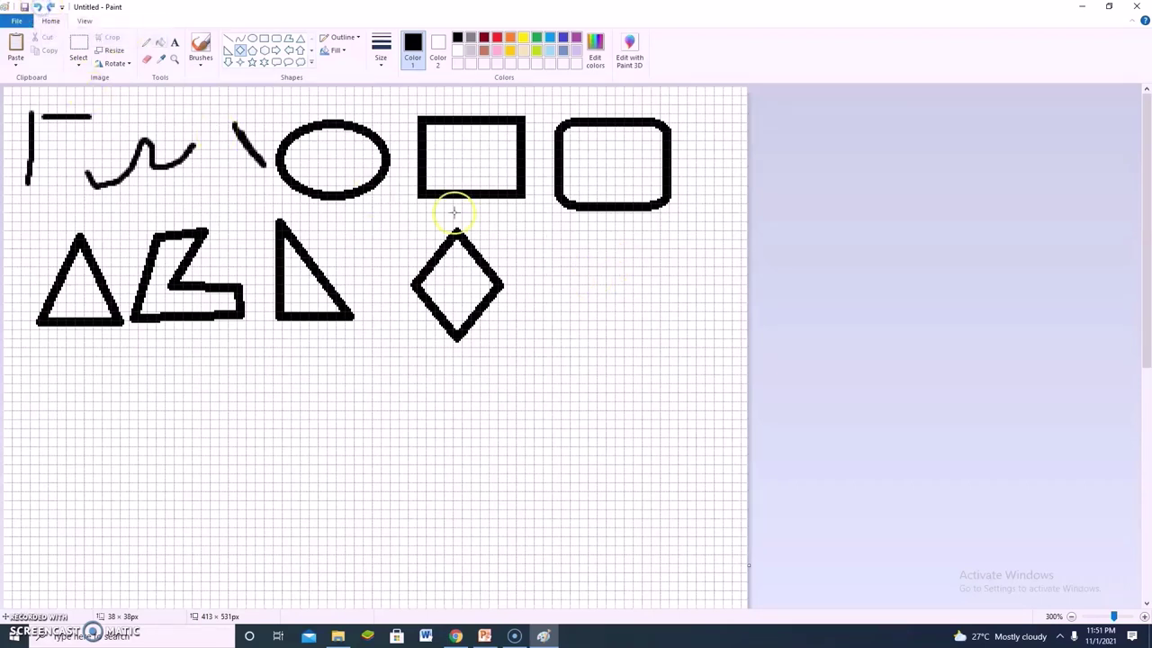
Draw a pentagon about 52 × 49 px beside the diamond and a hexagon about 44 × 49 px starting a third row.
click(253, 54)
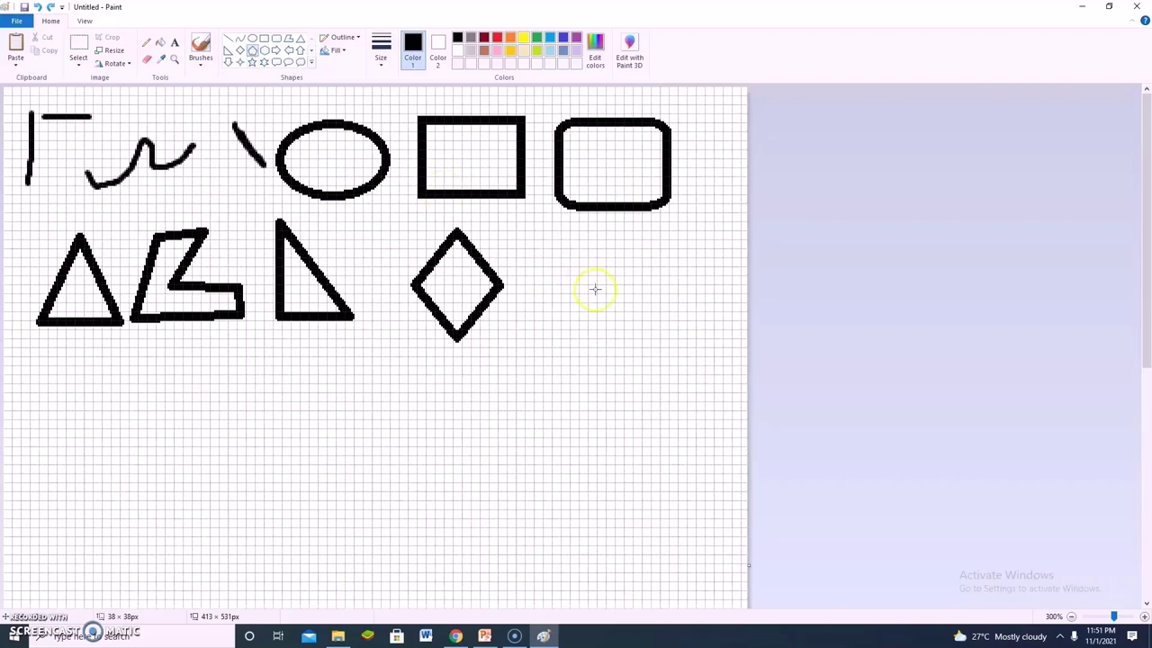
drag(552, 240, 645, 327)
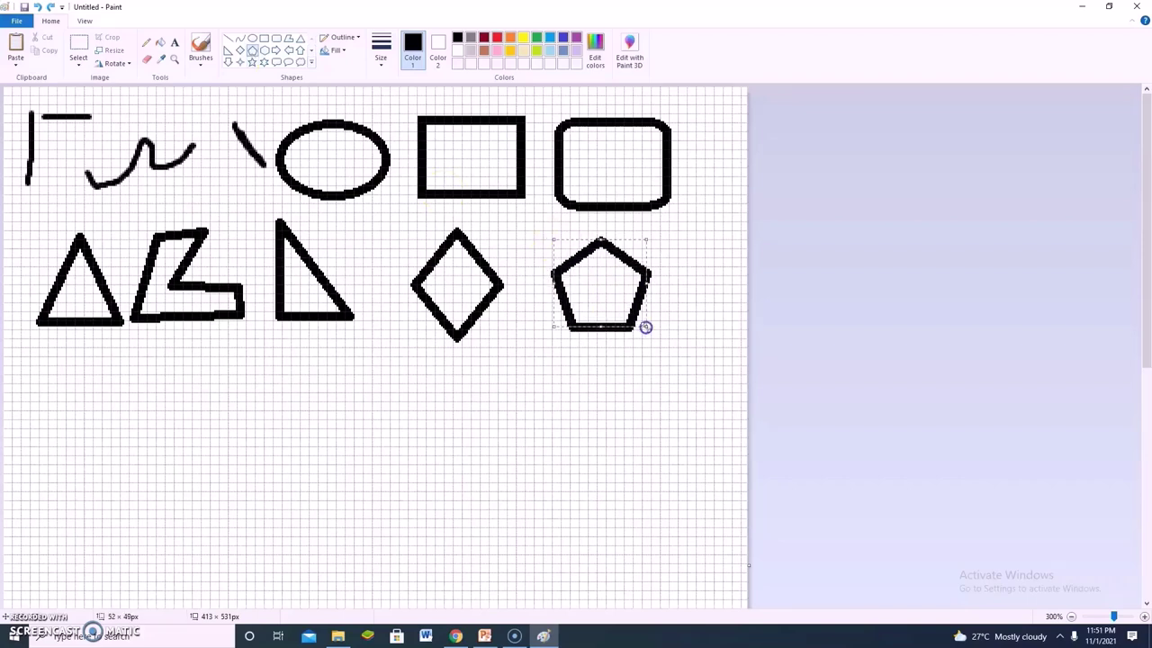
click(264, 51)
drag(37, 363, 118, 451)
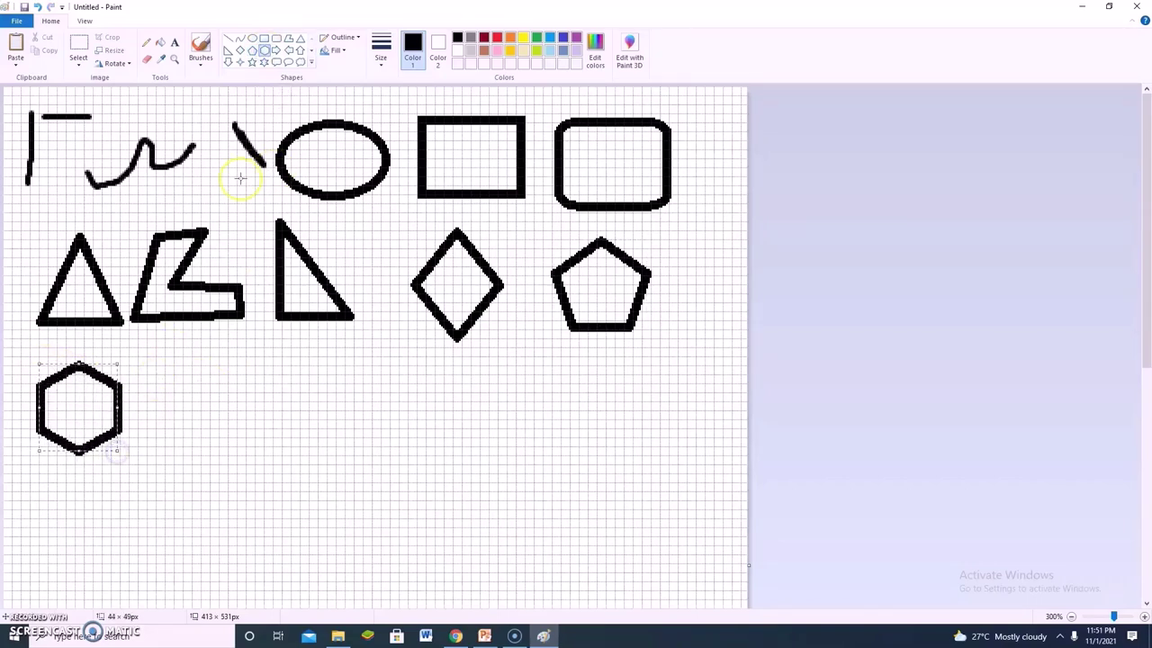
Draw a right arrow about 49 × 34 px beside the hexagon and a left arrow about 52 × 36 px next to it.
click(277, 52)
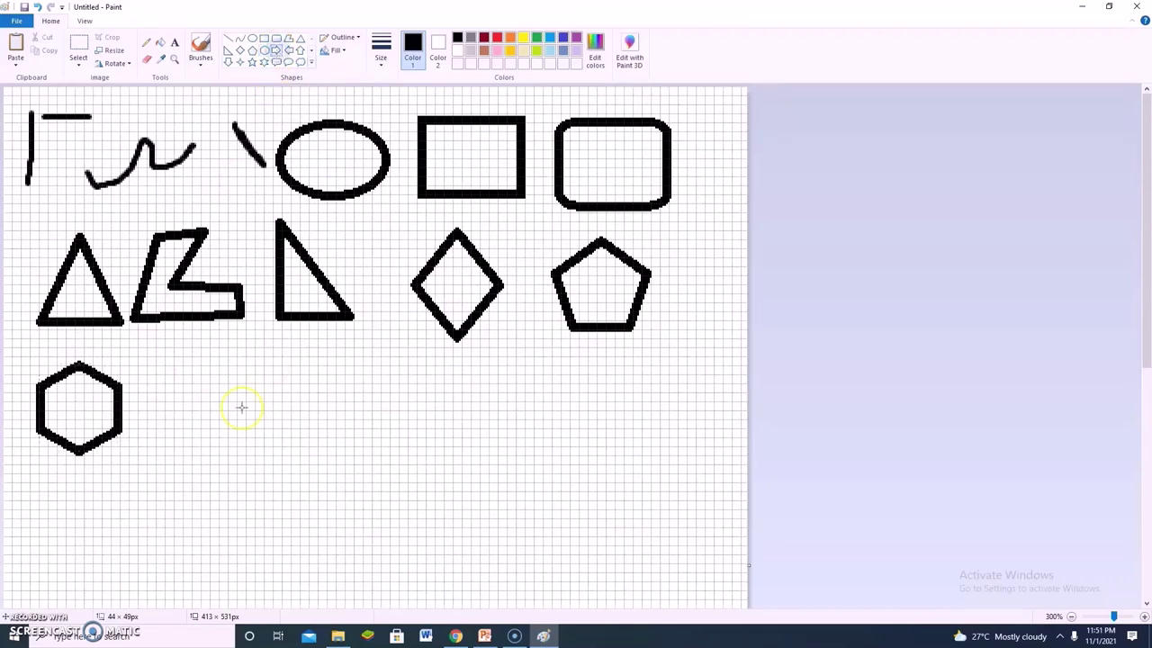
drag(160, 377, 250, 440)
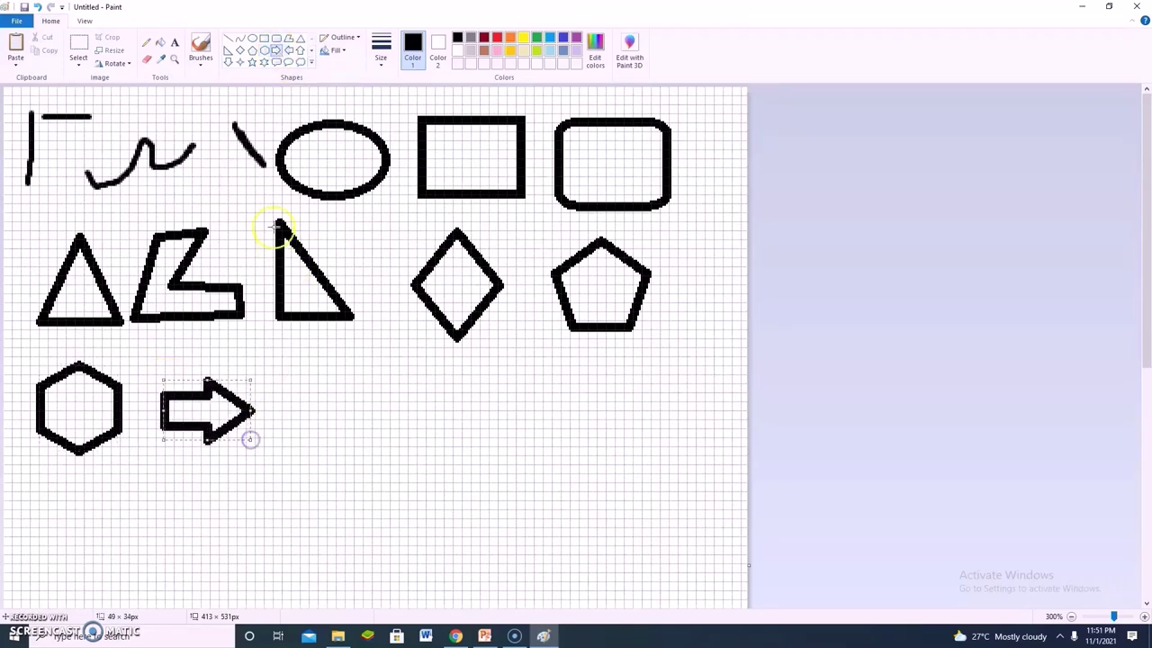
click(289, 51)
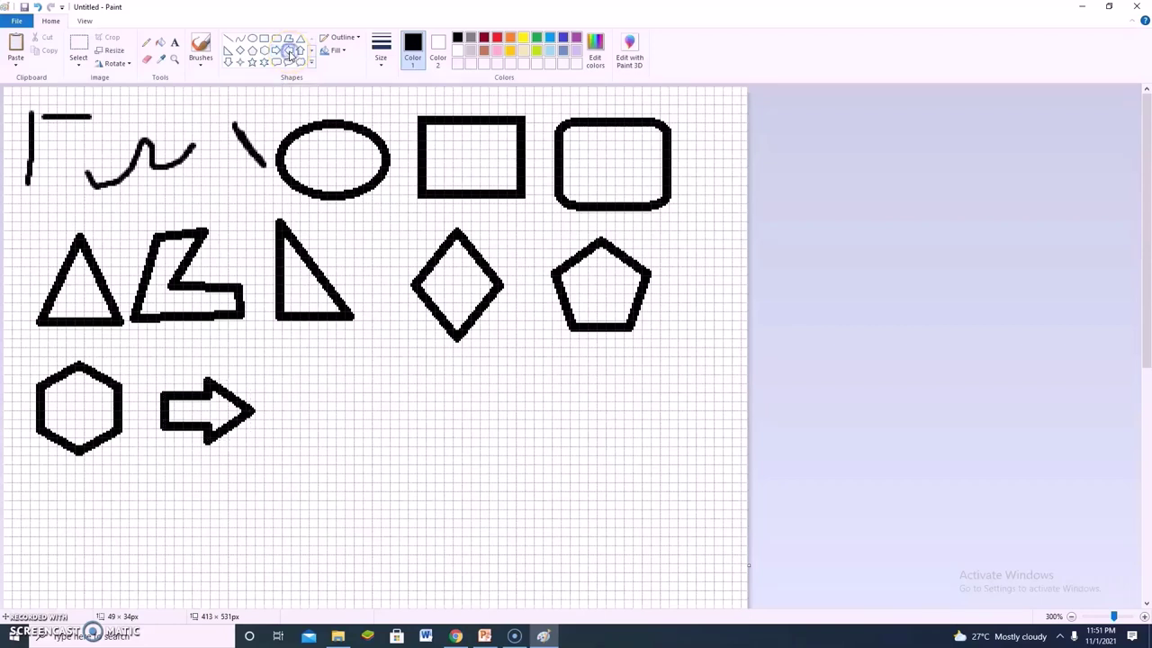
drag(282, 391, 375, 453)
drag(370, 393, 380, 388)
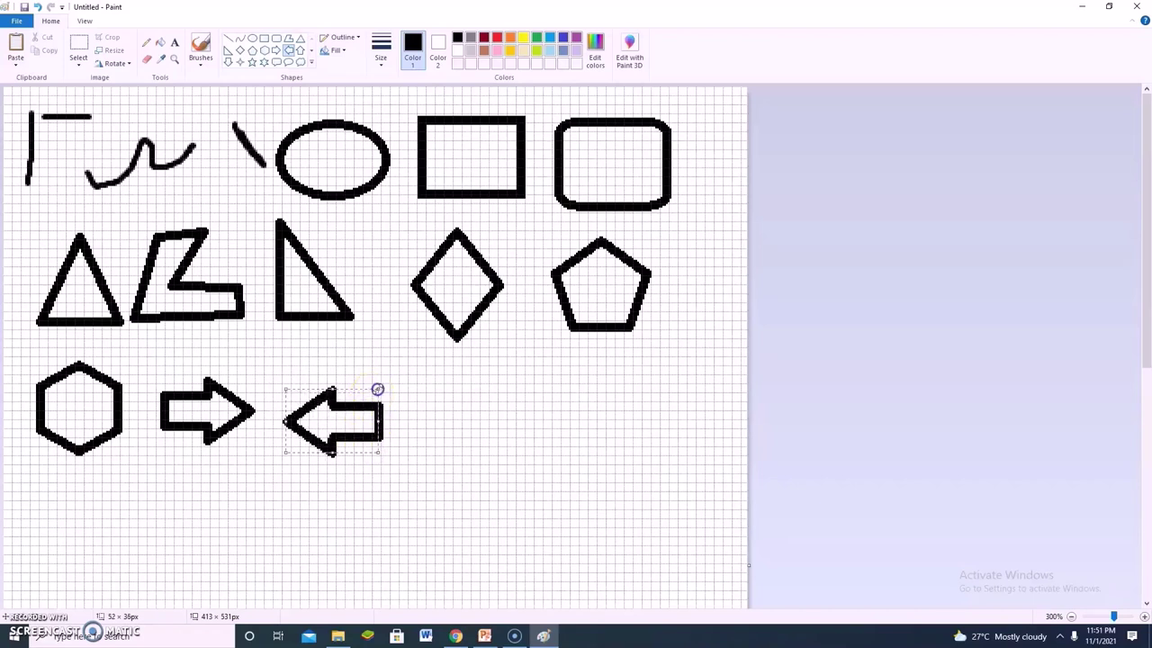
Draw an up arrow about 43 × 42 px beside the left arrow and a down arrow about 42 × 44 px next to it.
click(300, 51)
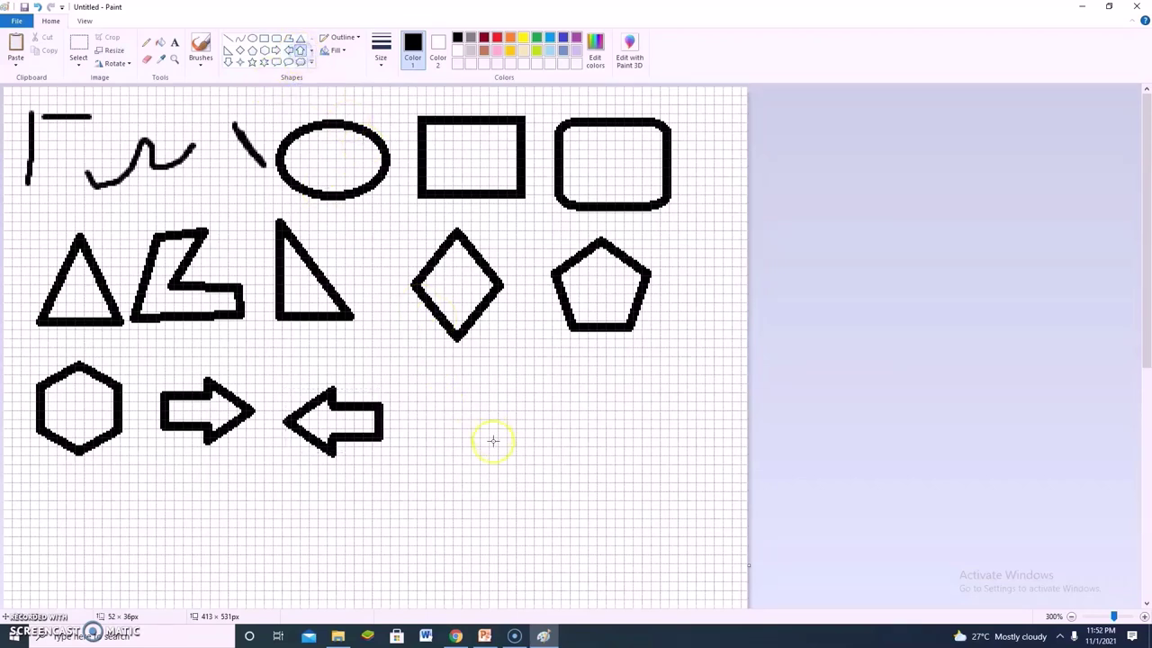
drag(434, 369, 515, 447)
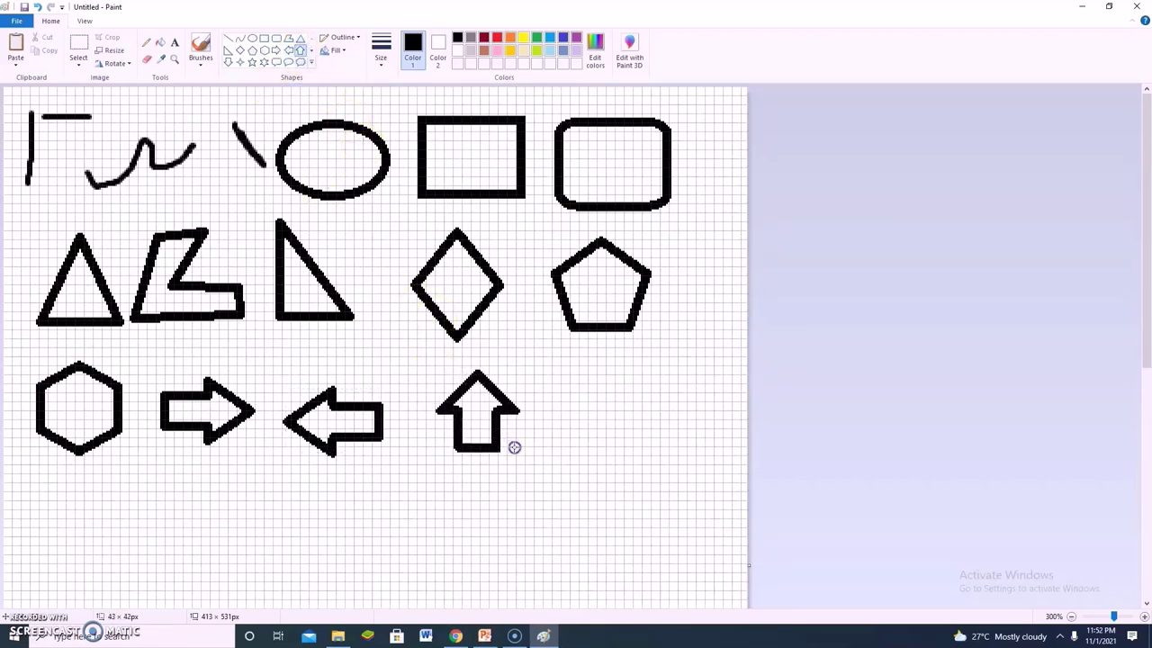
click(228, 63)
drag(558, 376, 634, 457)
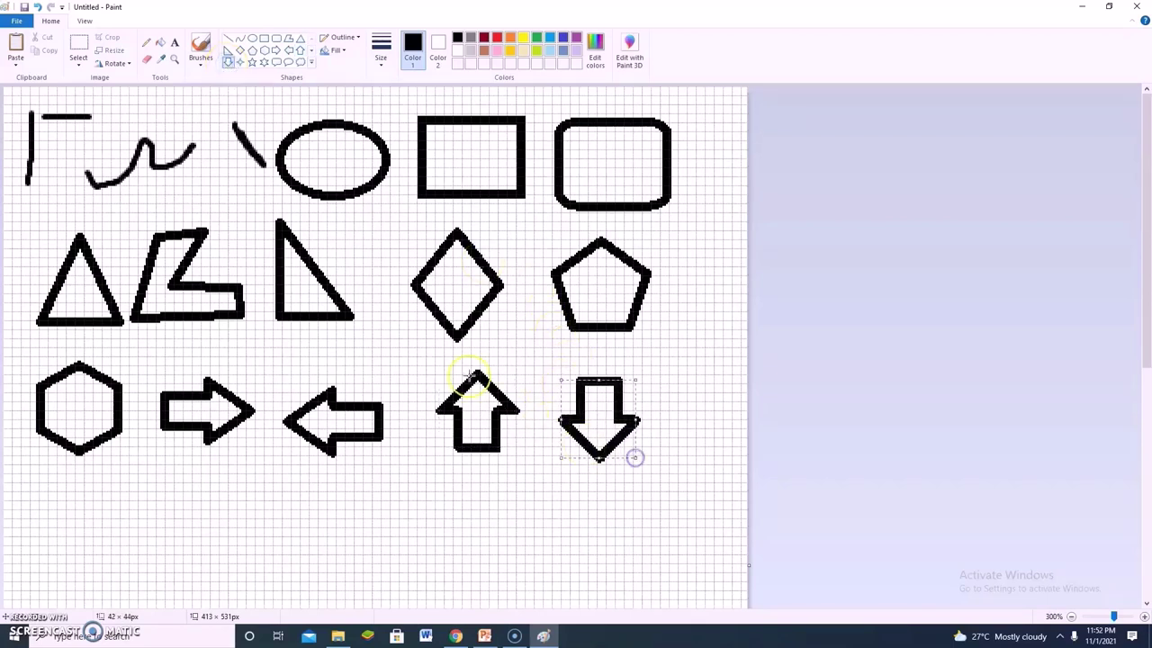
Draw a four-point star enlarged to 47 × 52 px beside the down arrow and a five-point star about 63 × 55 px below the hexagon.
click(240, 62)
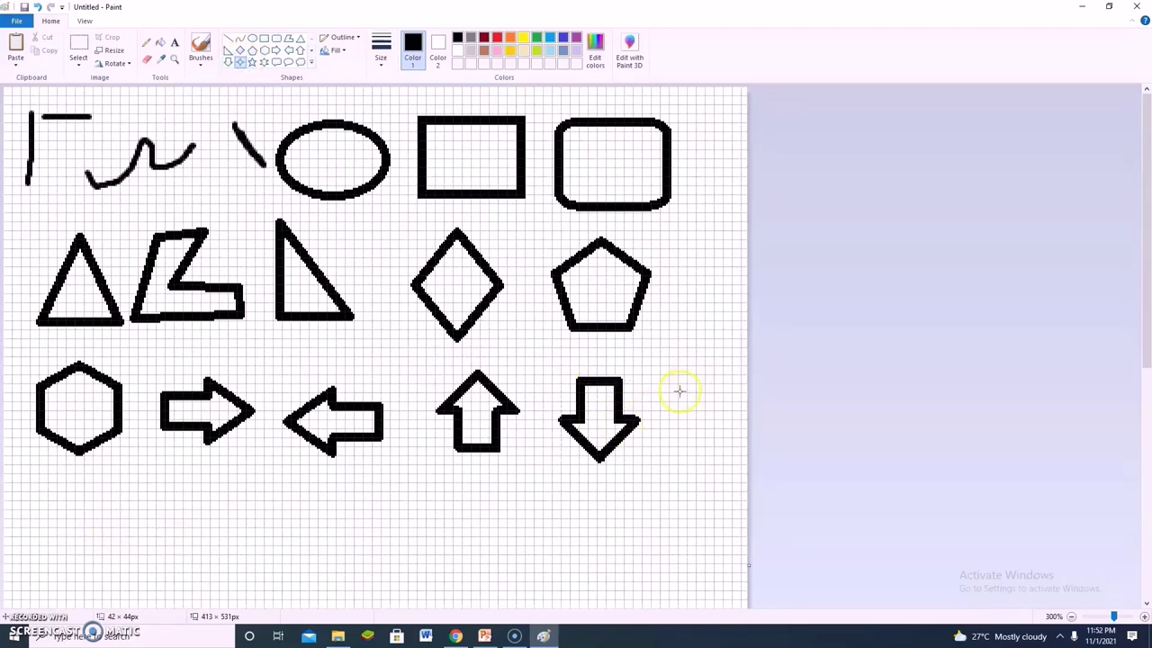
drag(671, 382, 733, 459)
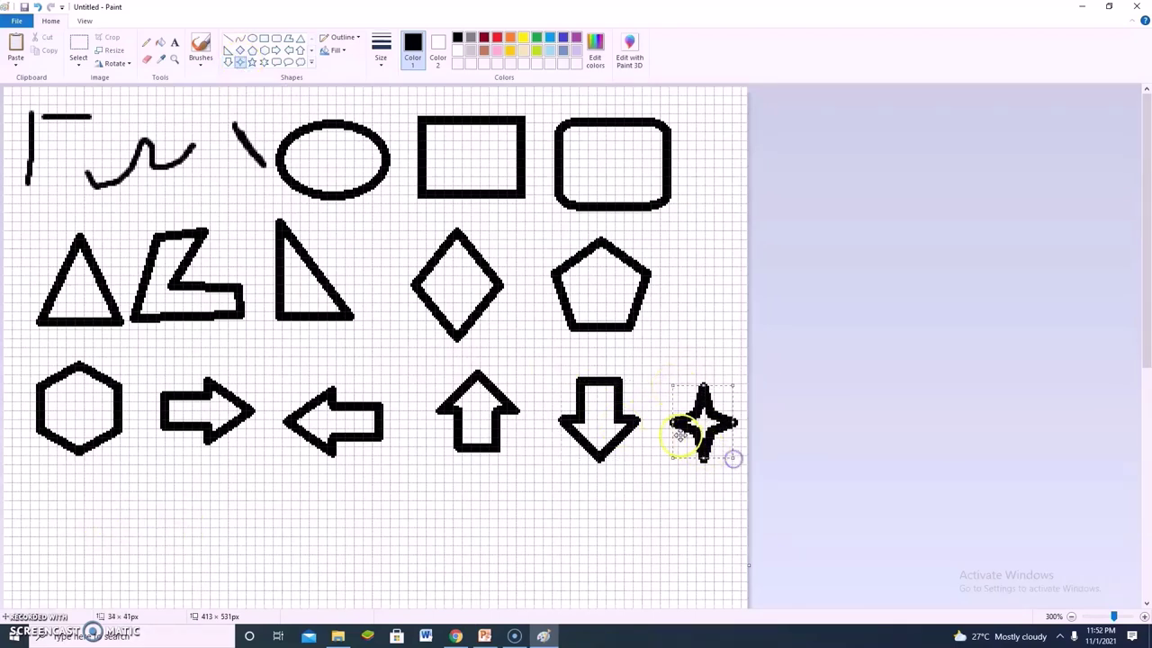
drag(670, 422, 650, 421)
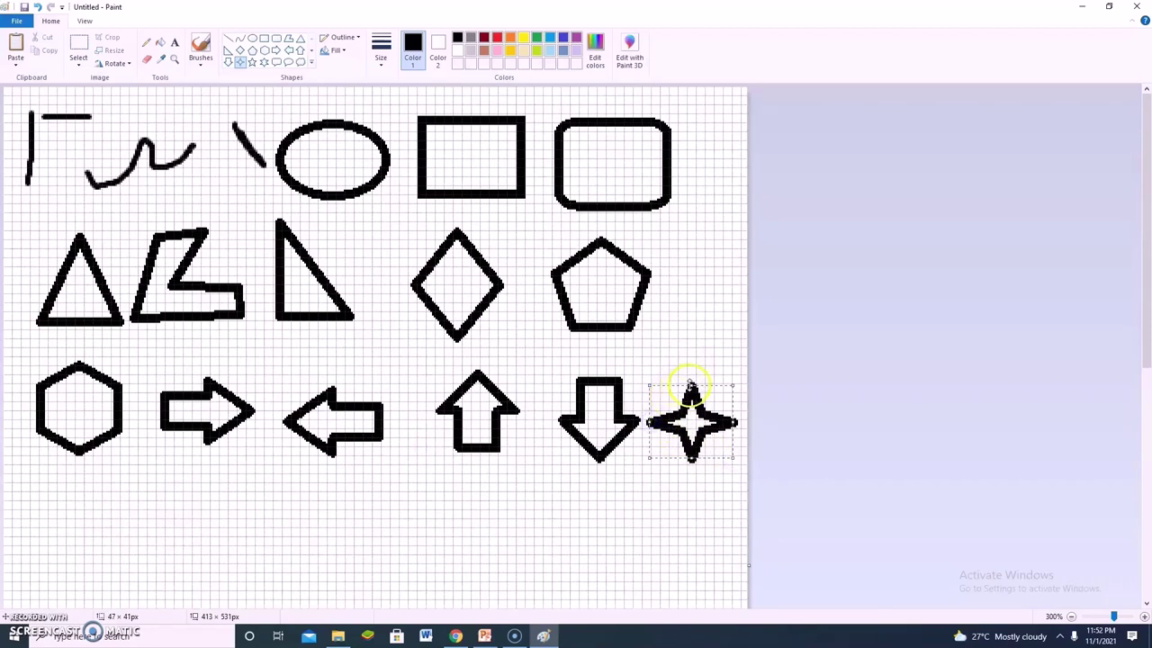
drag(692, 385, 692, 367)
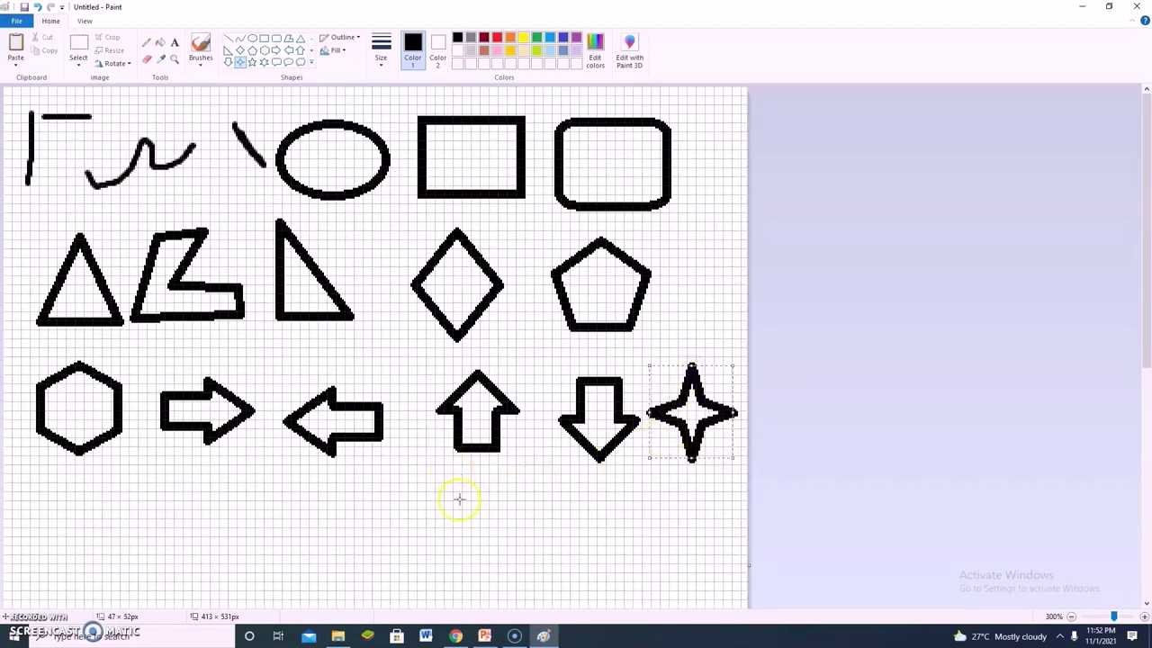
click(251, 63)
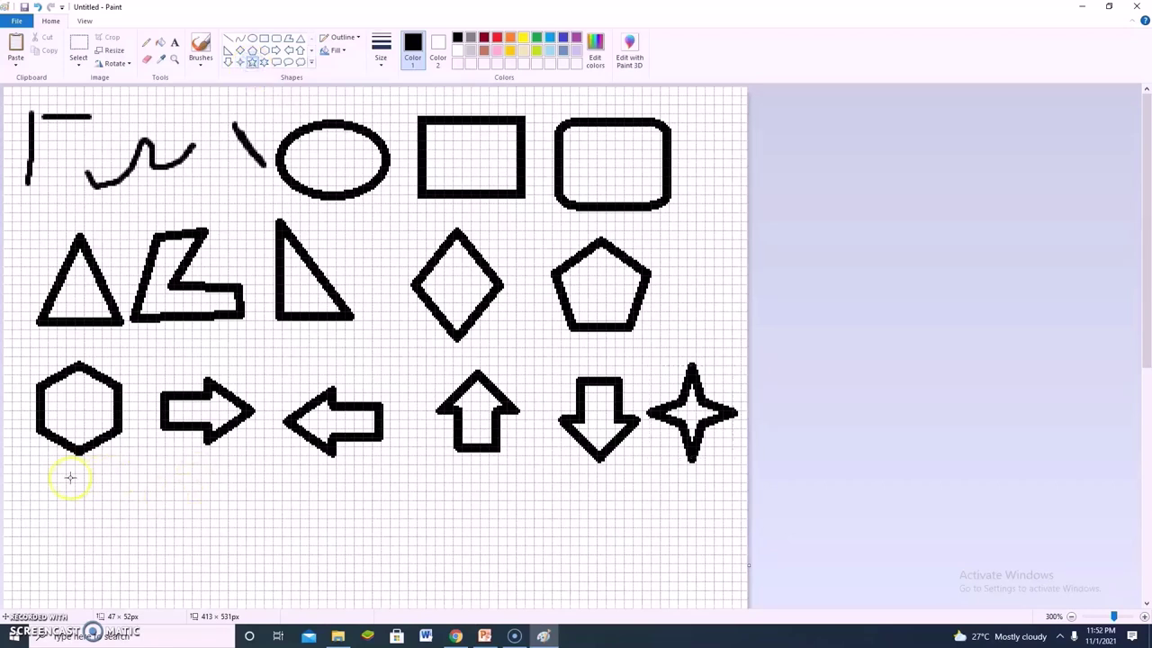
drag(61, 479, 176, 579)
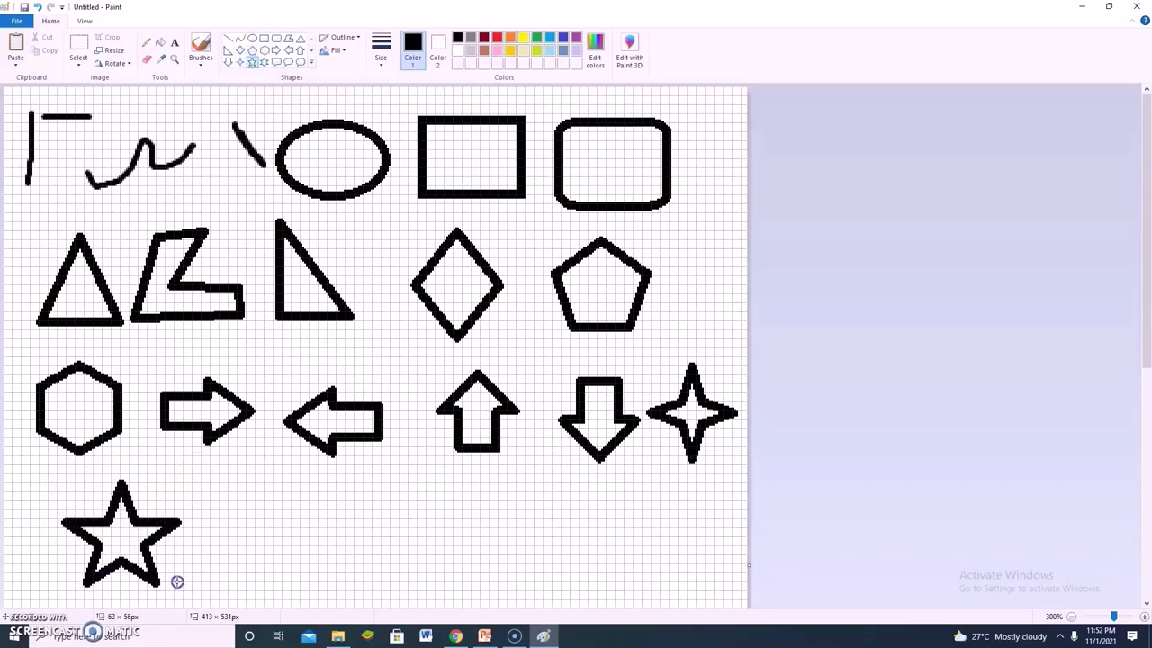
Draw a six-point star about 53 × 60 px beside the five-point star and a rounded rectangular callout about 75 × 56 px next to it.
click(264, 63)
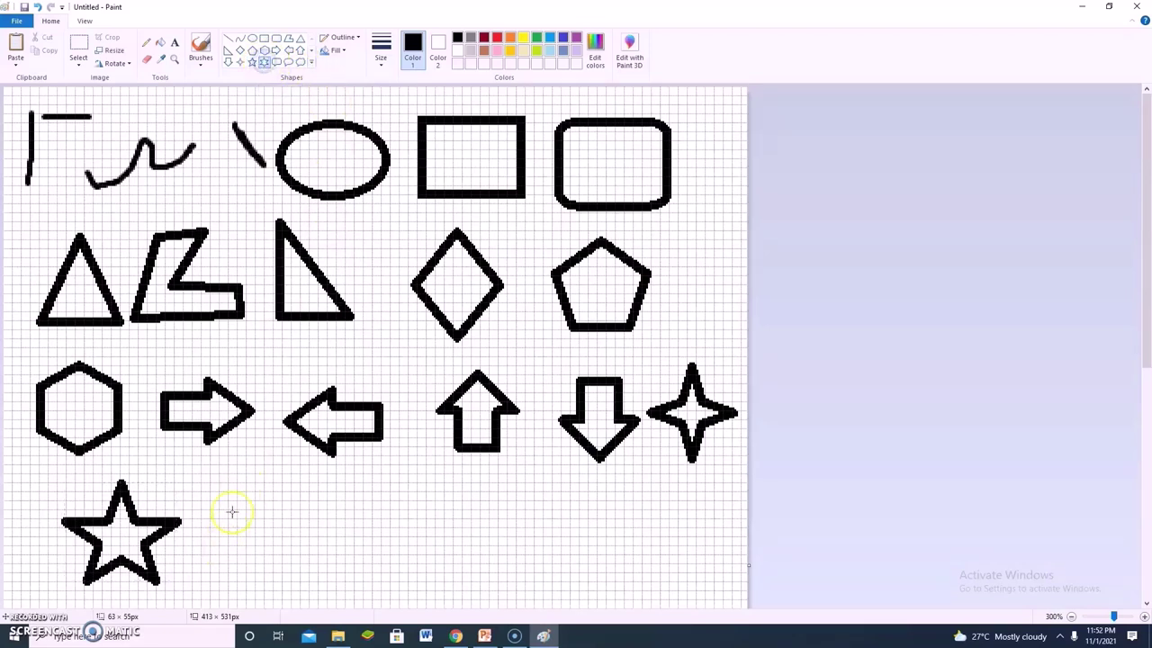
drag(231, 480, 329, 592)
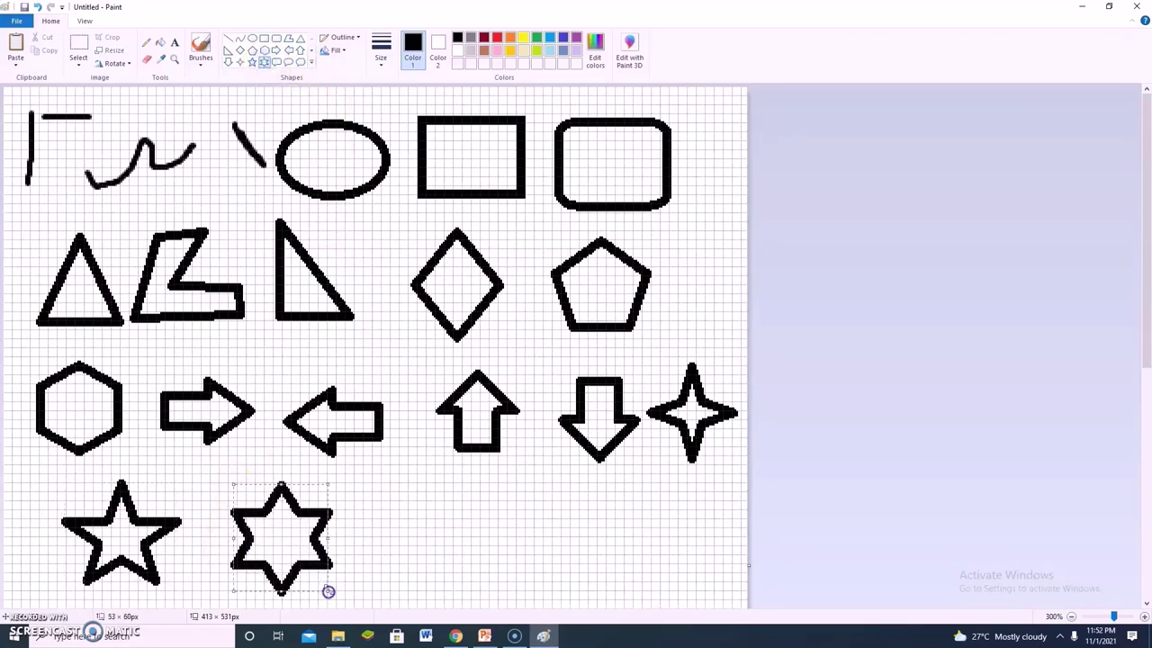
click(278, 63)
drag(391, 482, 527, 584)
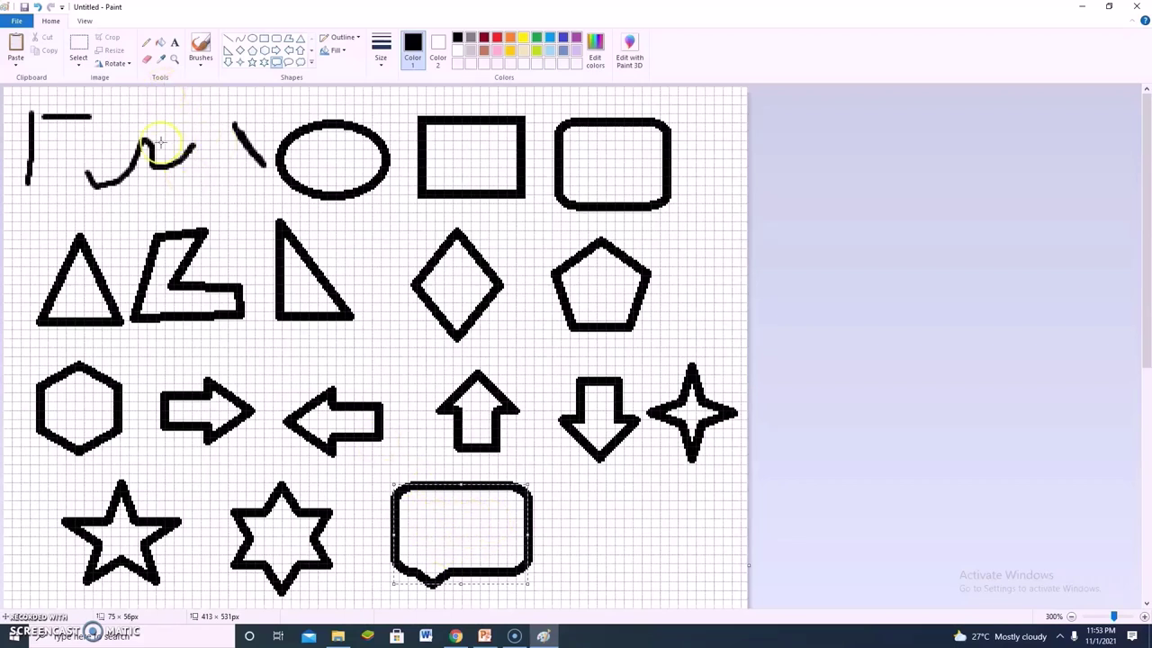
Add the text "MELODY" in Brush Script MT size 11 inside the rounded rectangular callout and indent it slightly.
click(175, 45)
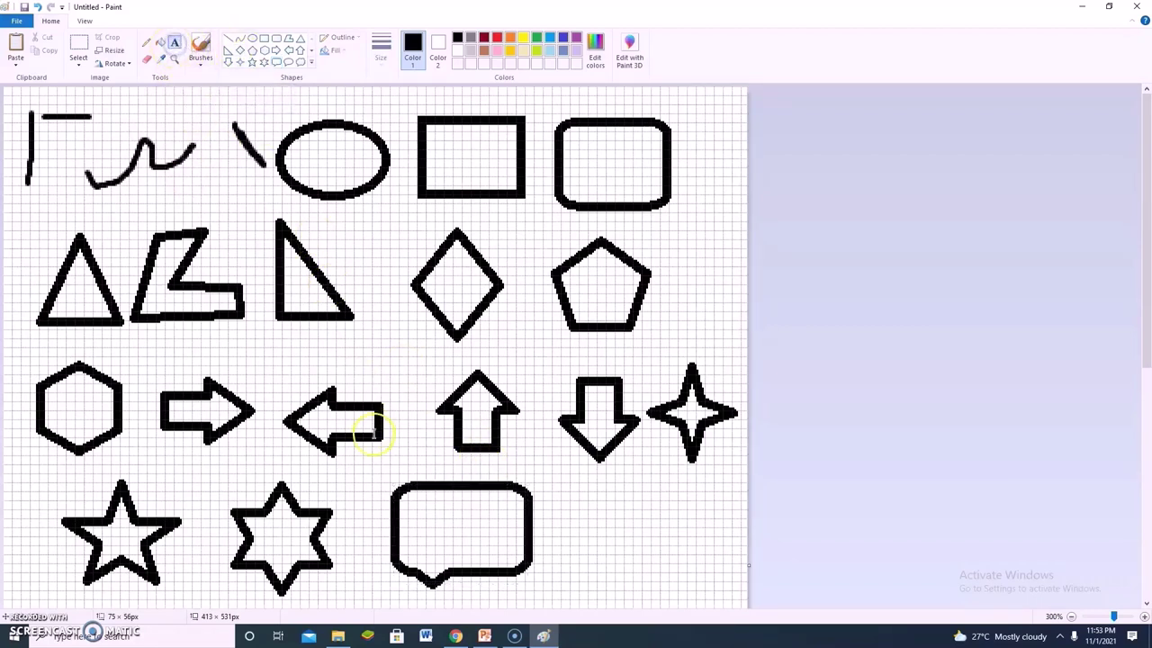
drag(401, 498, 517, 551)
click(451, 524)
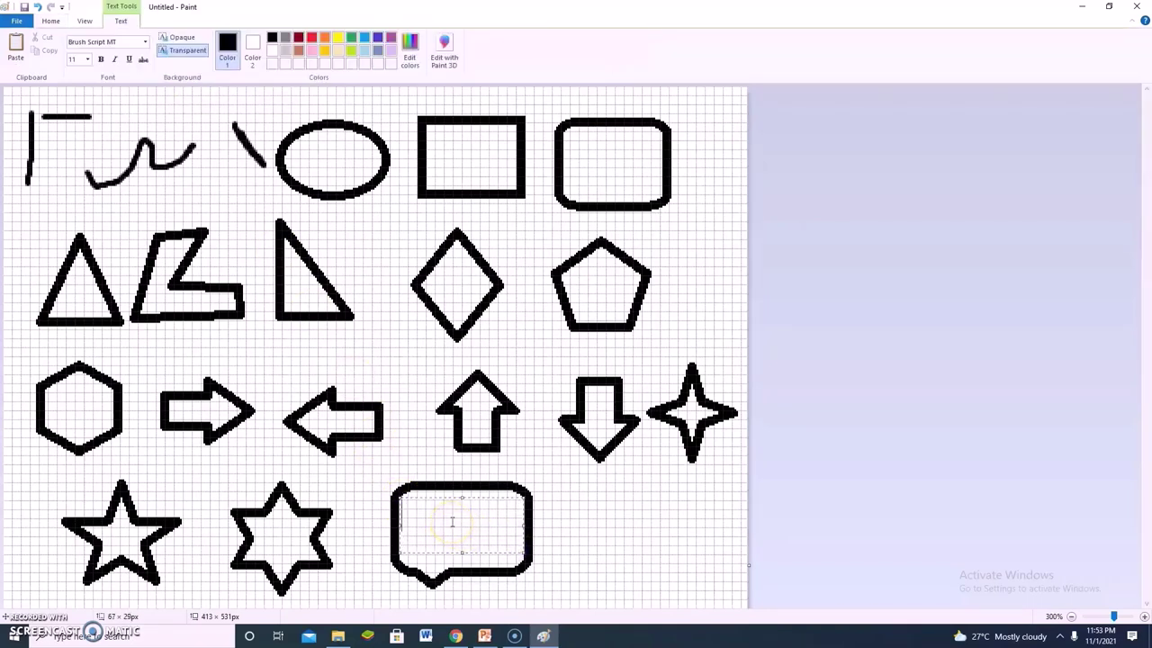
text(MELODY)
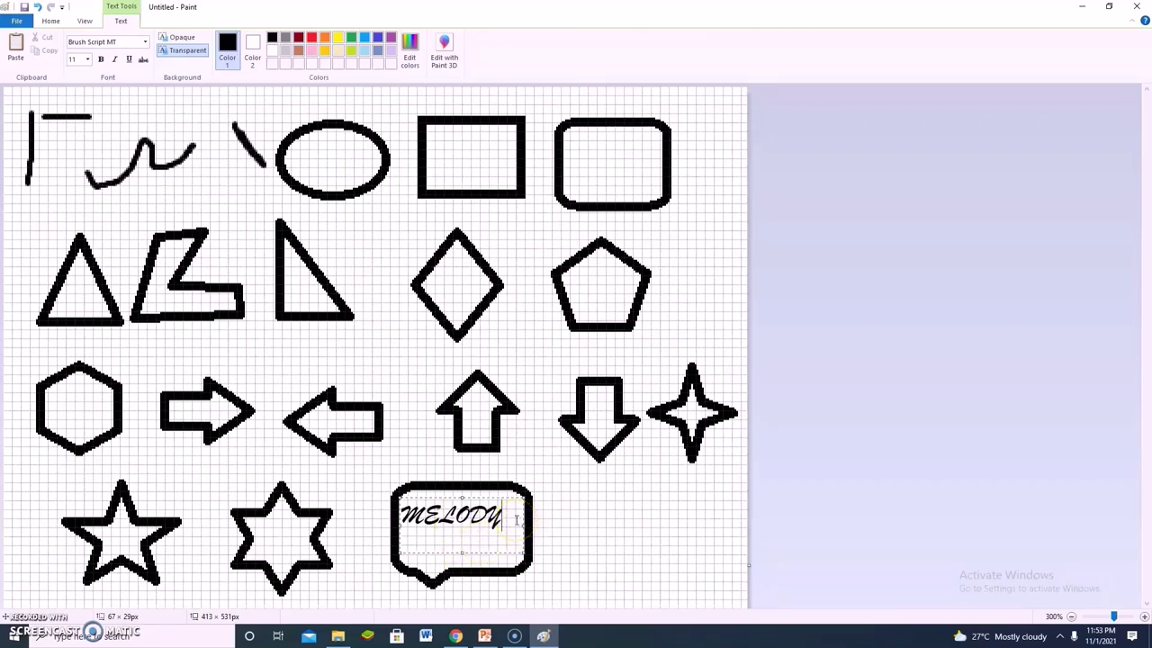
click(399, 520)
click(482, 516)
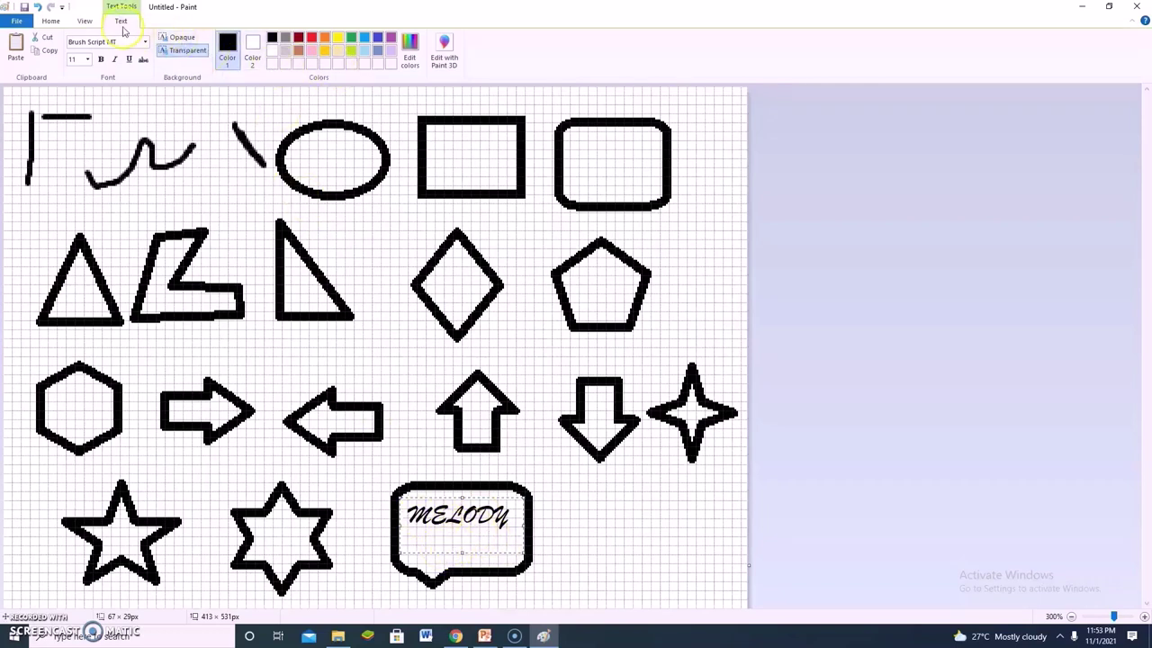
Draw an oval callout about 89 × 59 px beside the rounded rectangular callout.
click(50, 20)
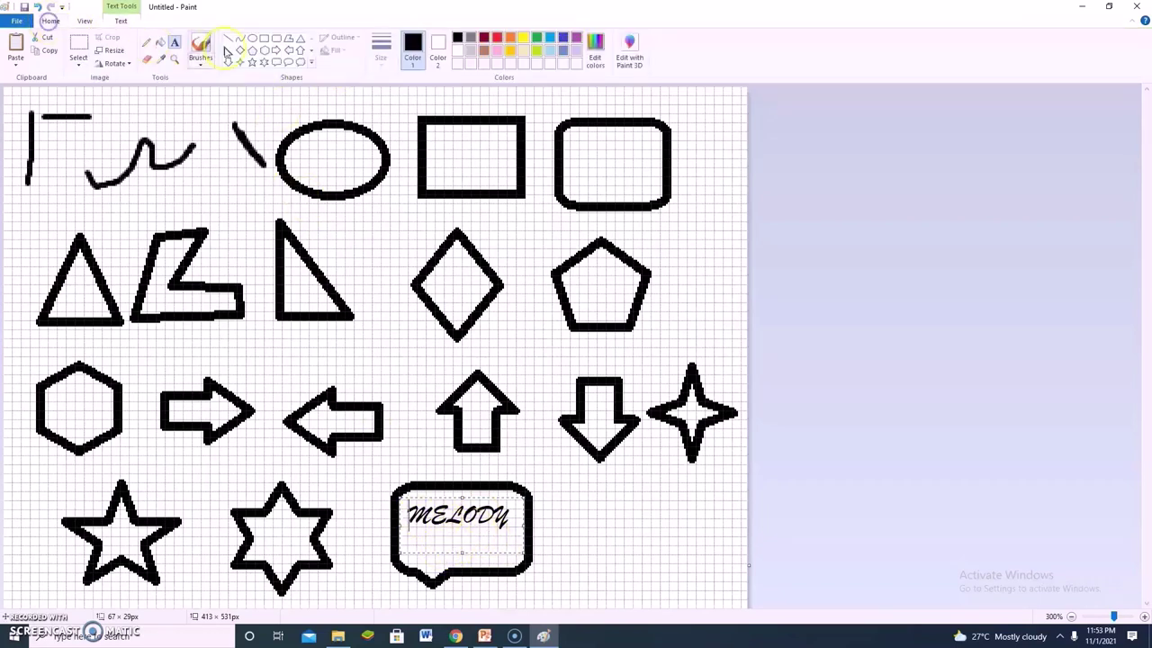
click(277, 69)
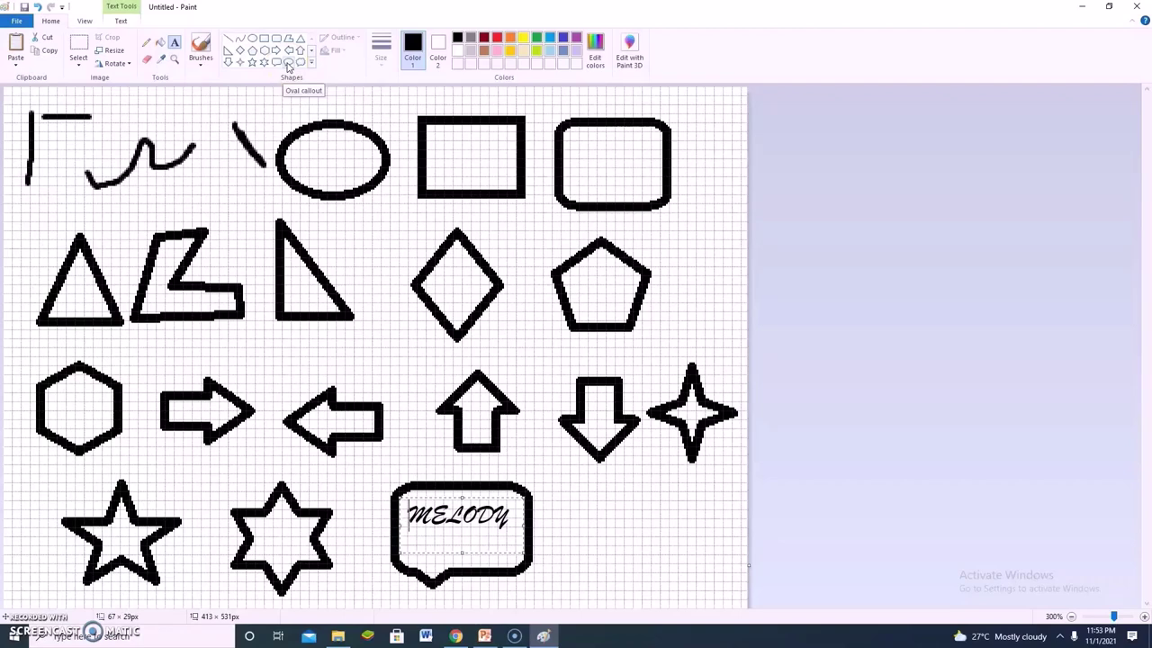
click(288, 67)
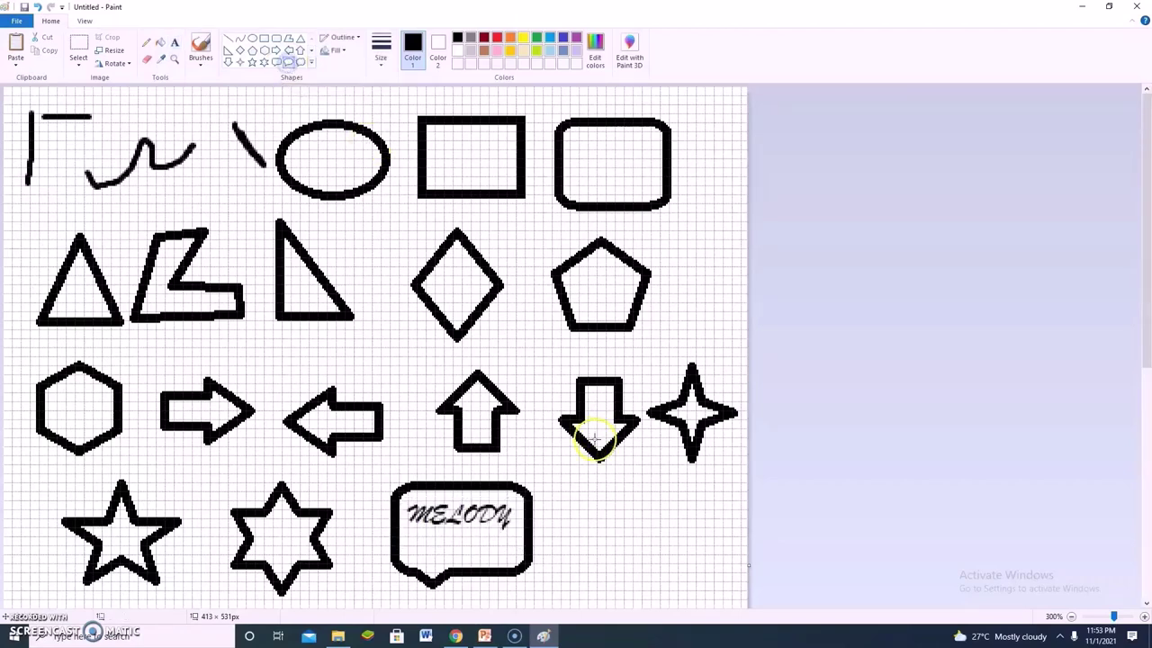
drag(550, 477, 712, 587)
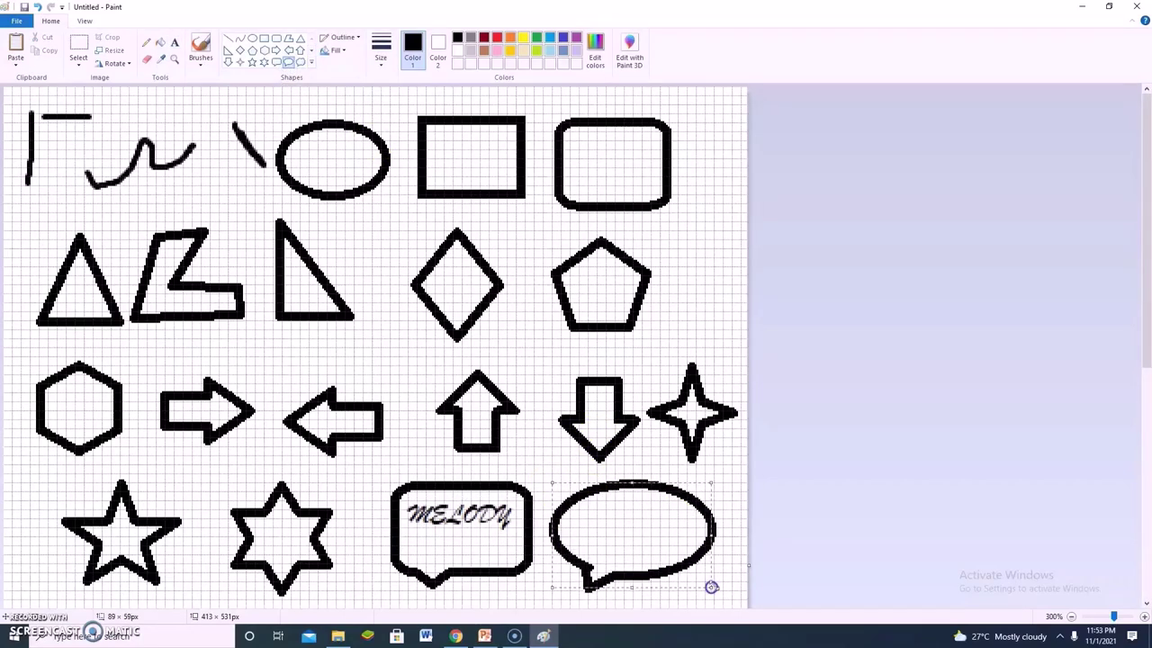
click(619, 522)
click(569, 509)
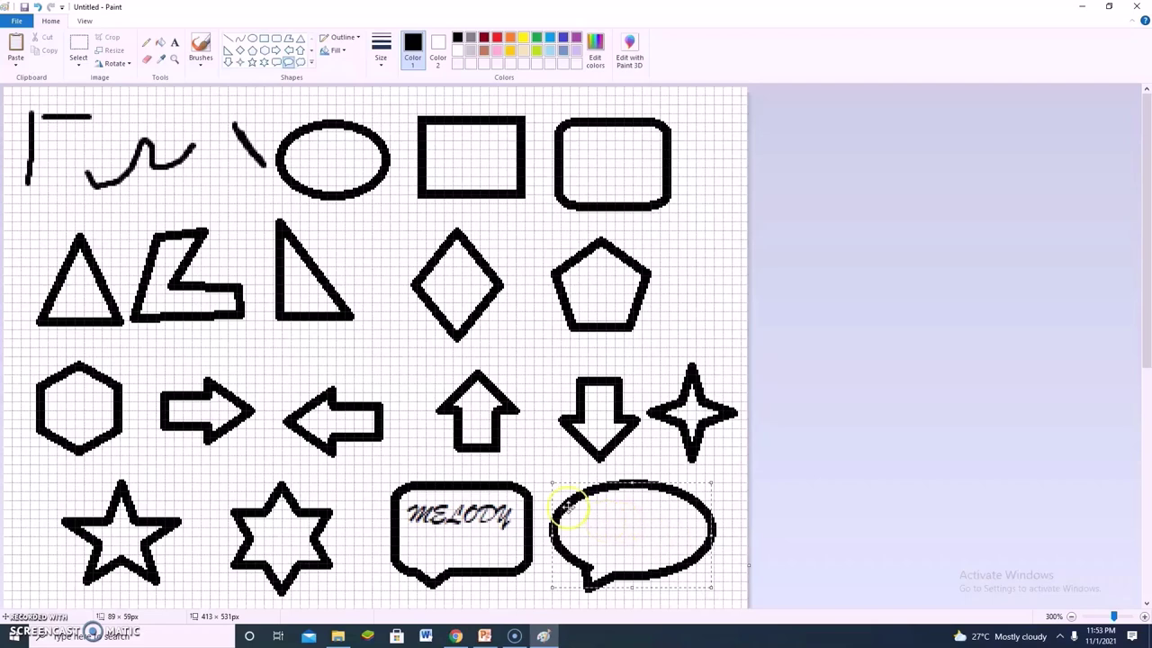
Add the text "Hey...." in a box about 61 × 36 px inside the oval callout.
click(174, 44)
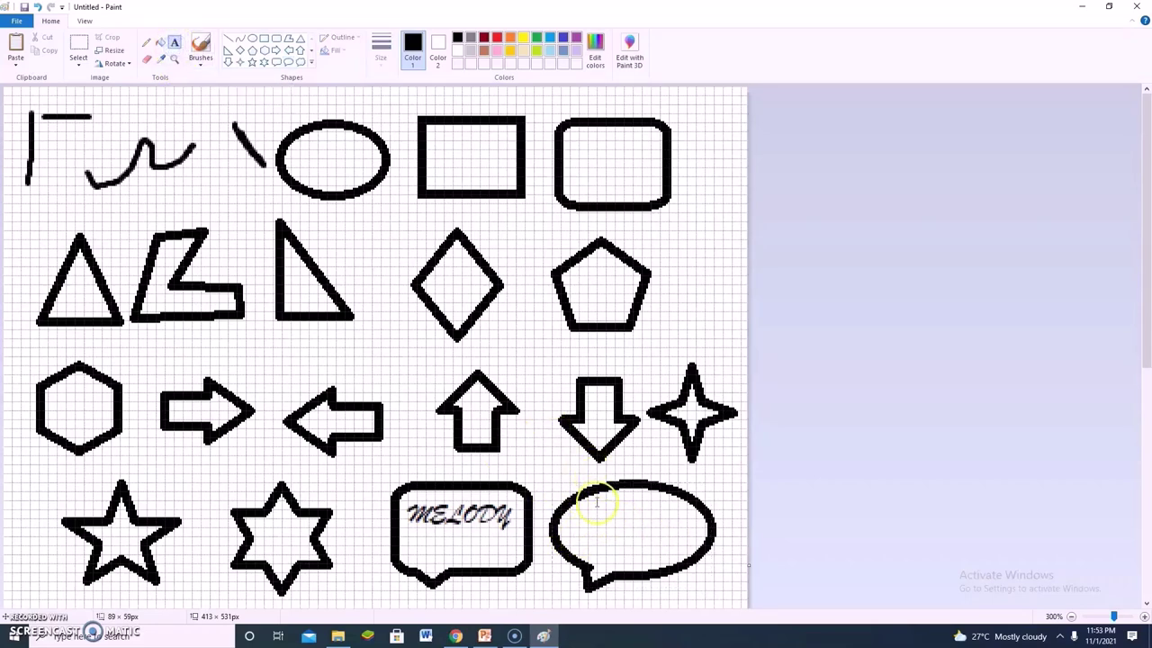
drag(580, 499, 690, 565)
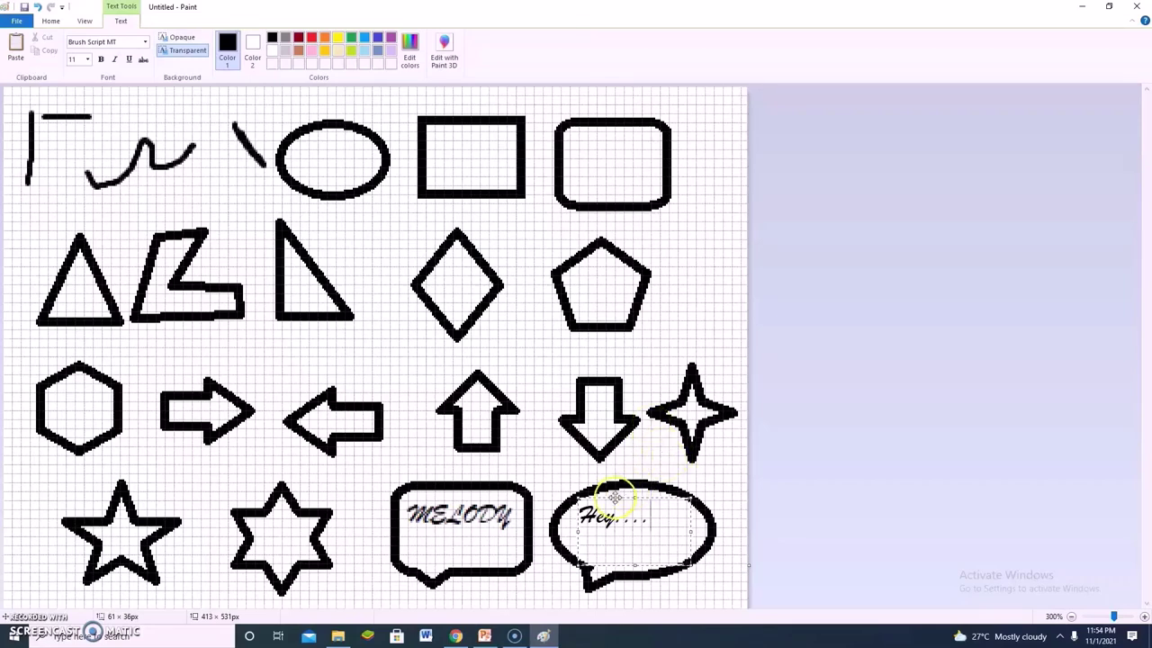
click(52, 21)
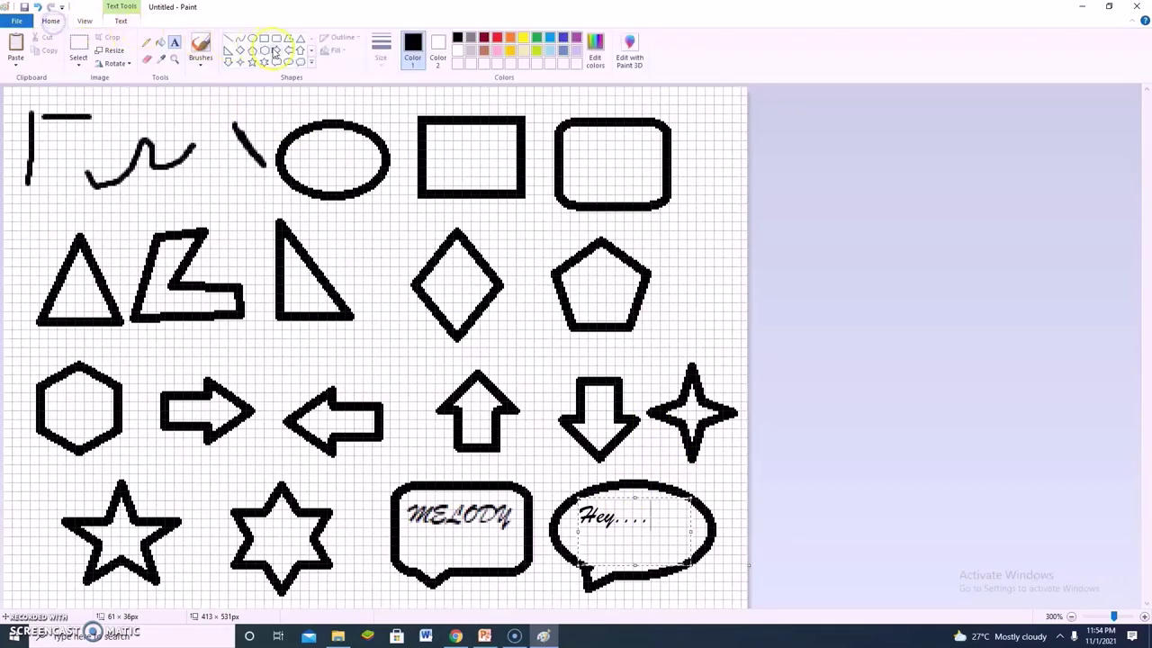
click(632, 496)
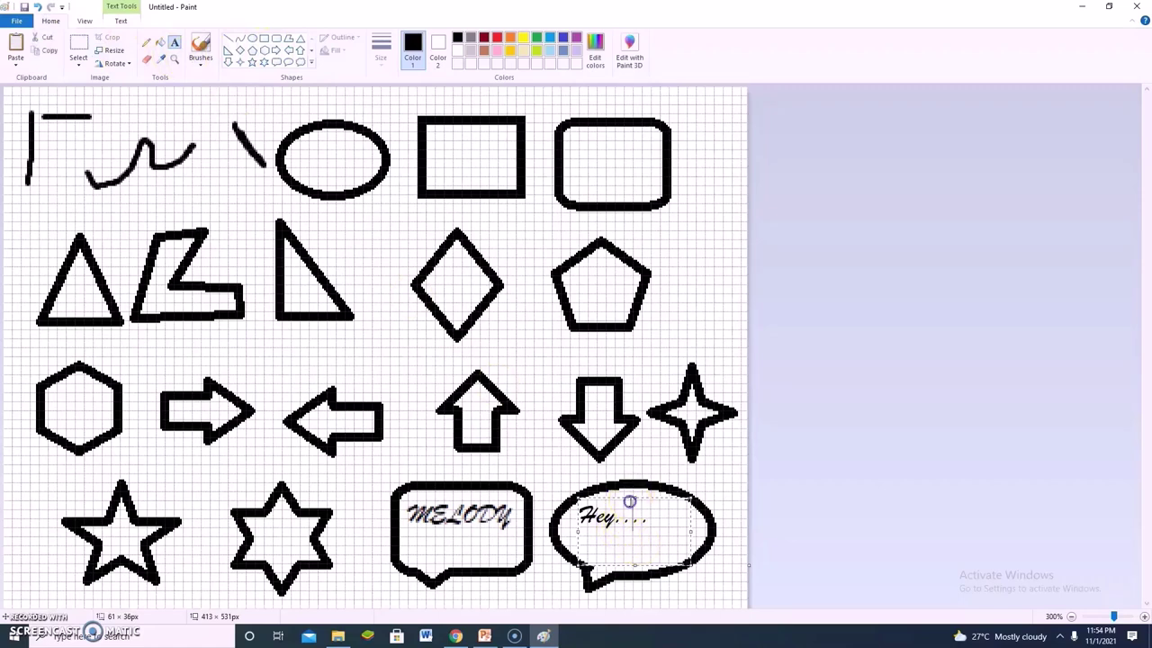
Move the "Hey...." text box back inside the oval callout and reduce its height.
scroll(630, 504, down, 5)
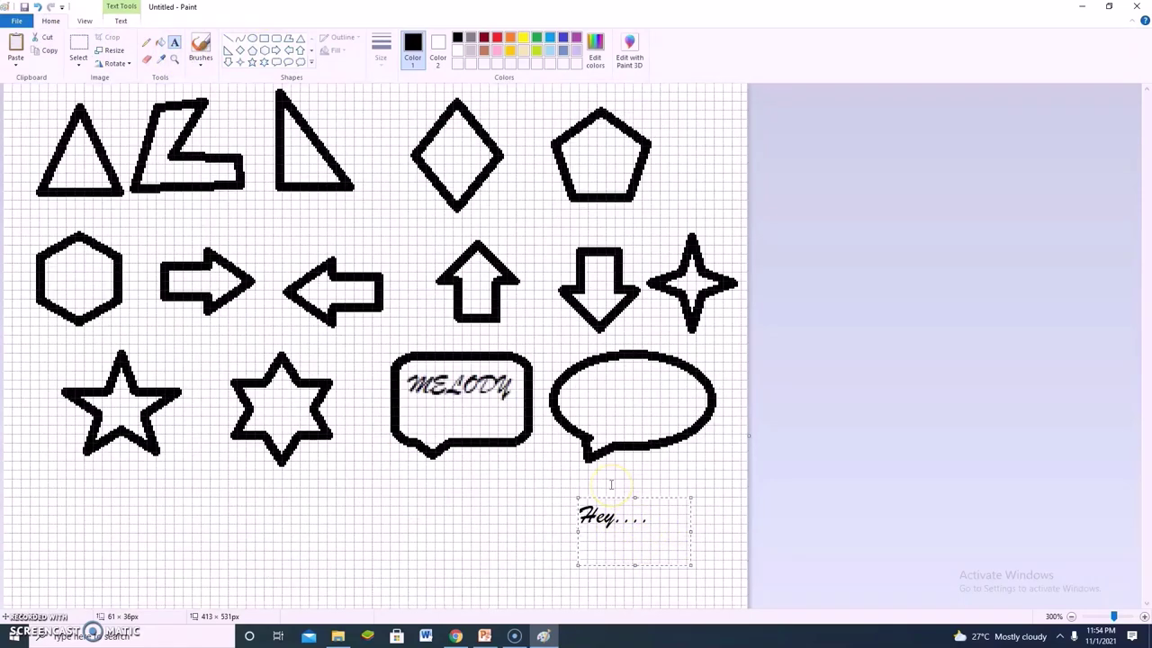
click(632, 497)
drag(631, 496, 649, 248)
drag(634, 565, 662, 293)
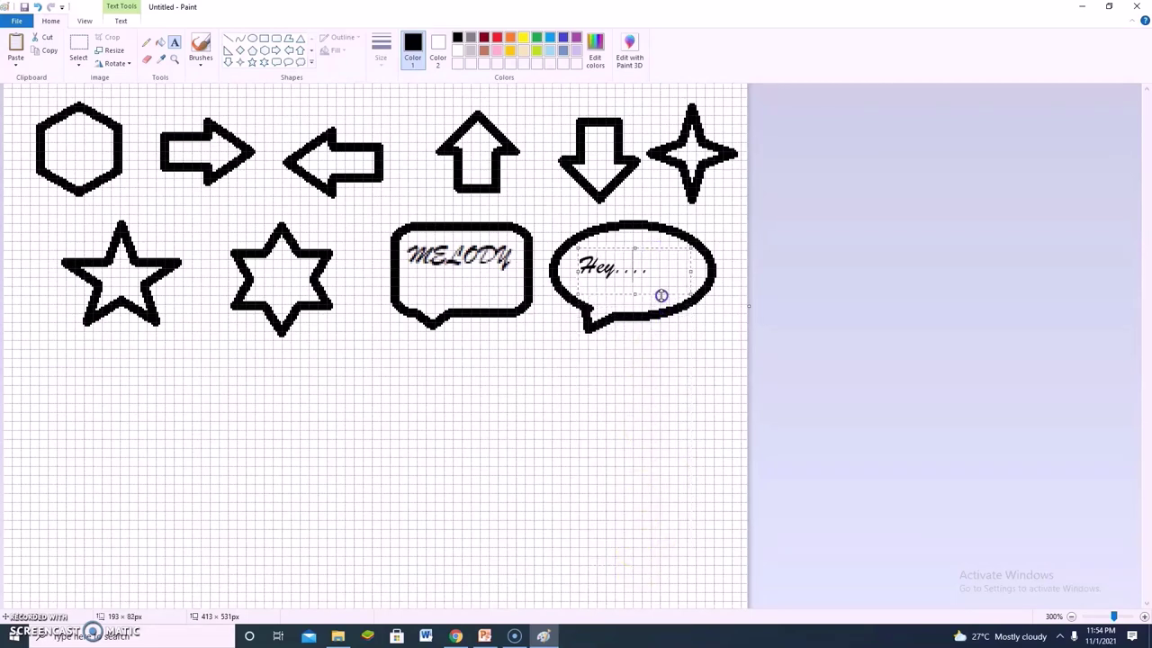
Draw a cloud callout about 82 × 67 px below the five-point star and enter "hello!" inside it.
click(302, 64)
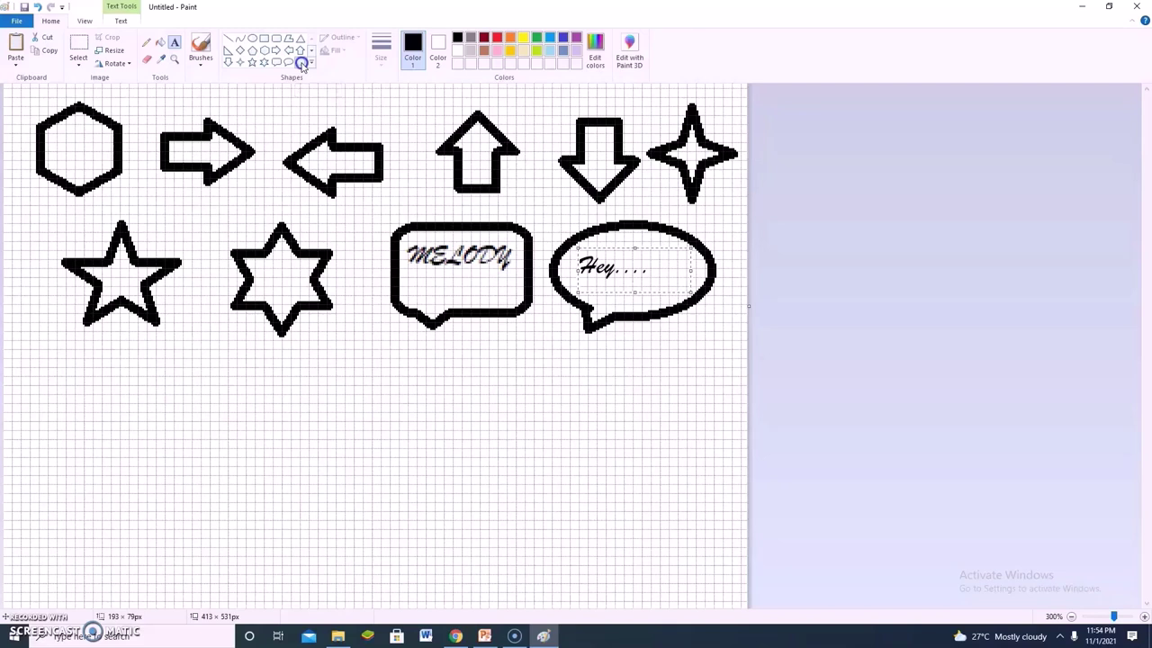
drag(38, 368, 185, 489)
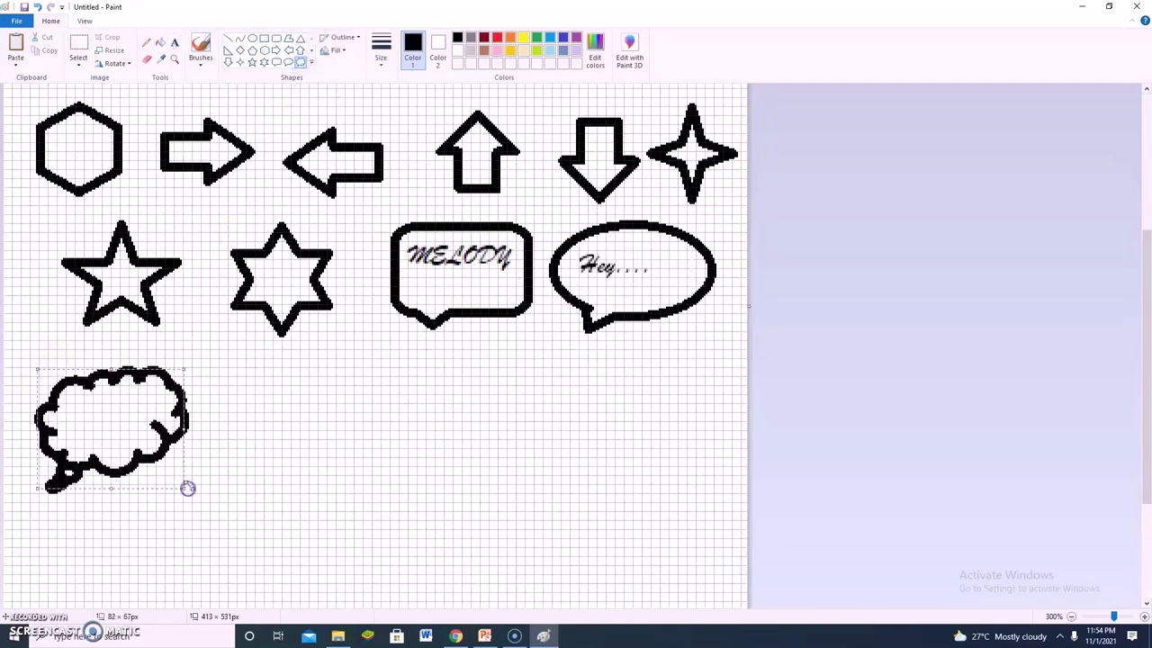
click(176, 42)
drag(63, 392, 160, 454)
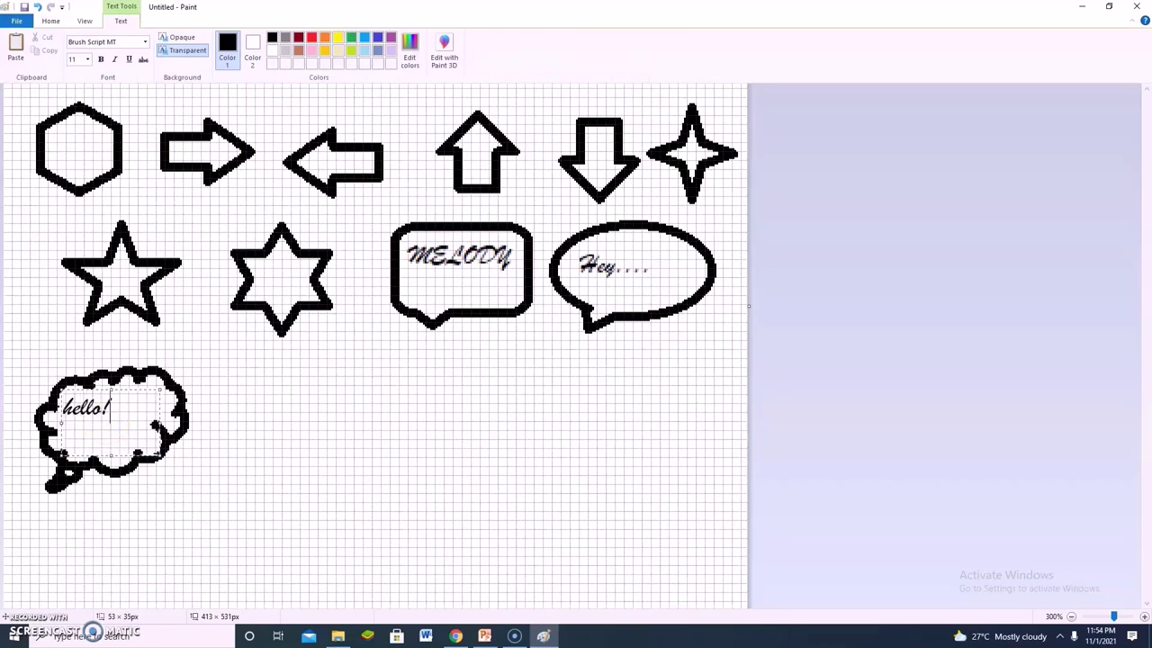
Indent the cloud callout's text, change it to "Hello!", and move its text box slightly down before placing it.
drag(112, 409, 61, 412)
click(62, 412)
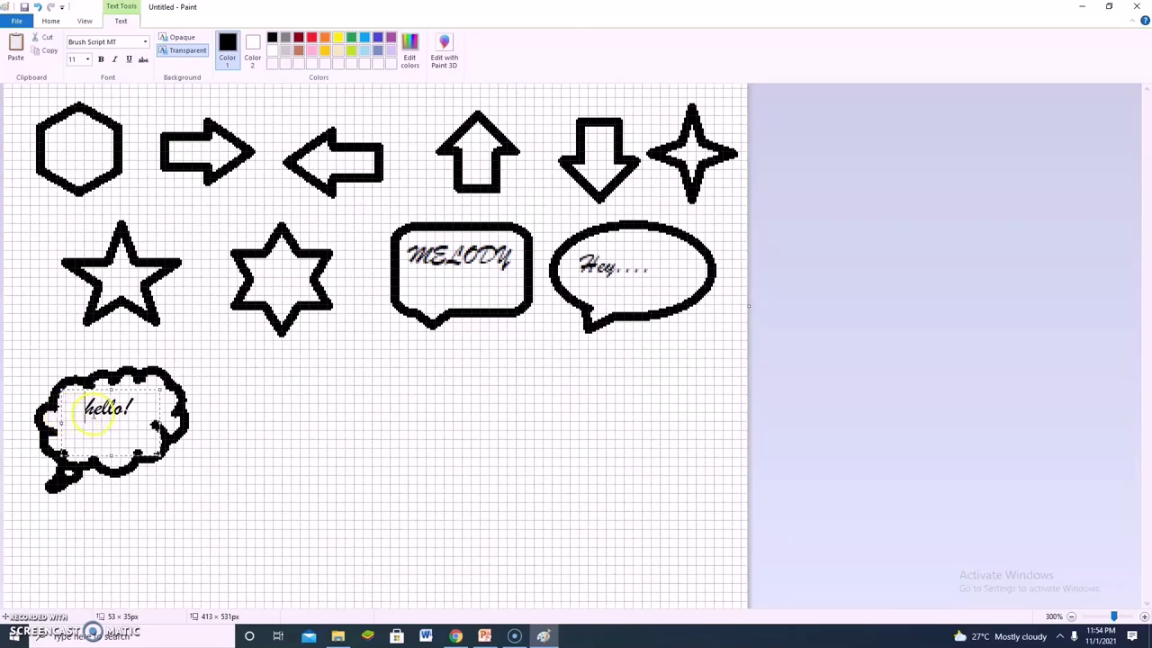
key(BackSpace)
text(H)
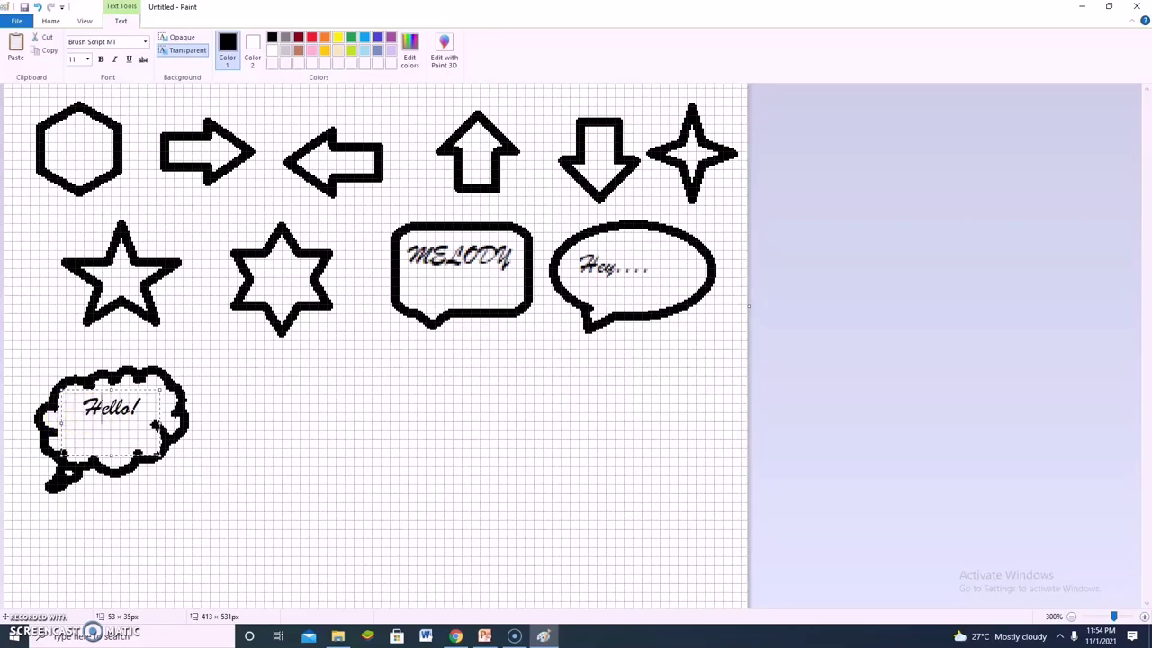
click(123, 387)
drag(123, 389, 123, 397)
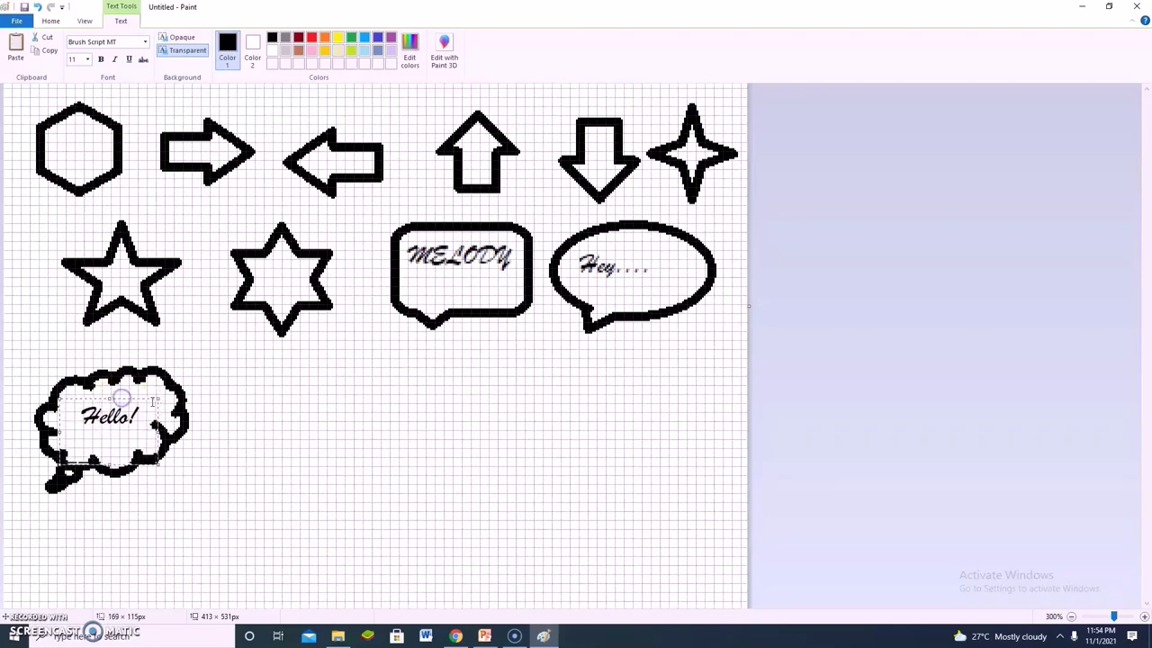
click(133, 430)
click(248, 417)
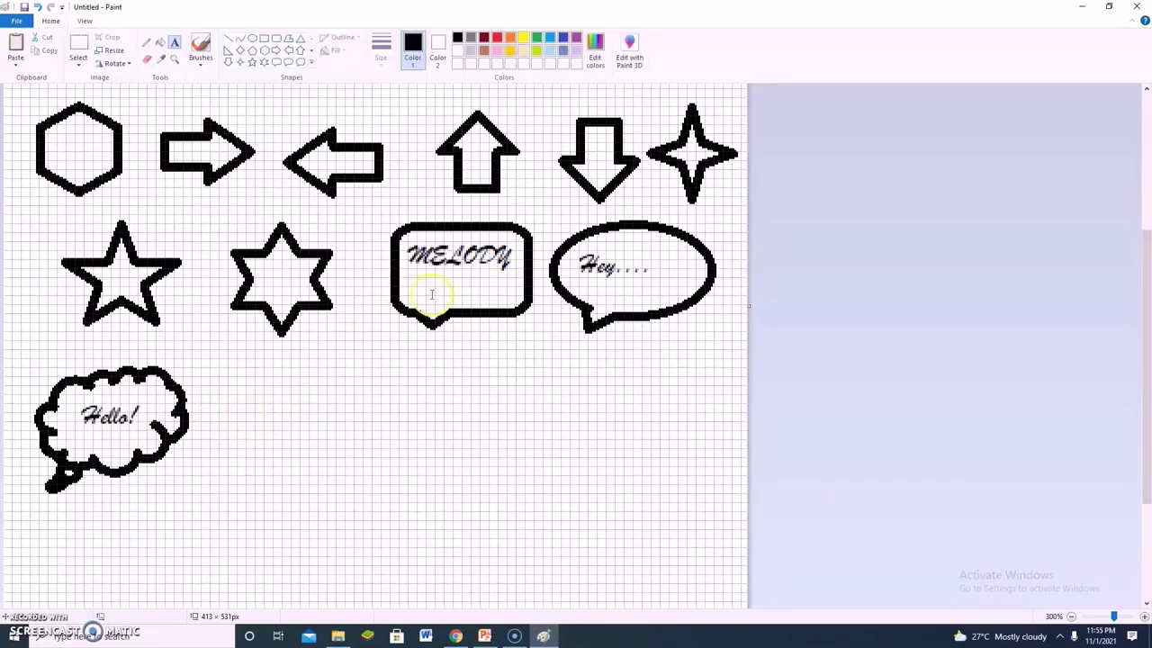
Try to reopen the placed "MELODY" text in the rounded rectangular callout for editing.
click(463, 272)
click(446, 236)
click(441, 251)
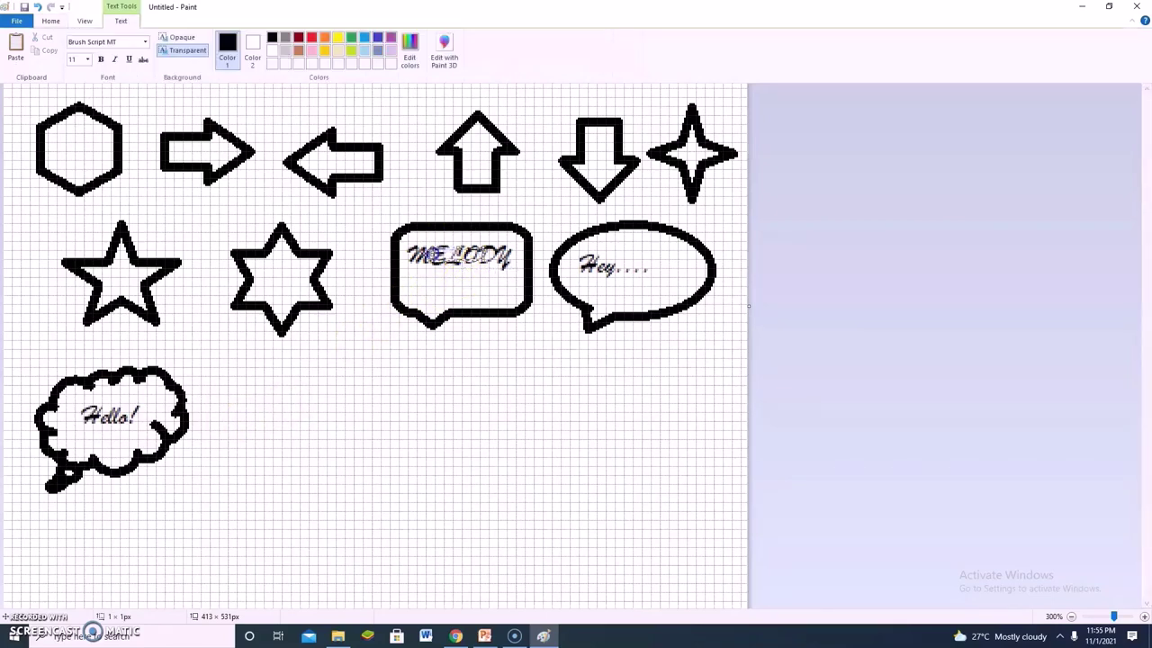
click(238, 506)
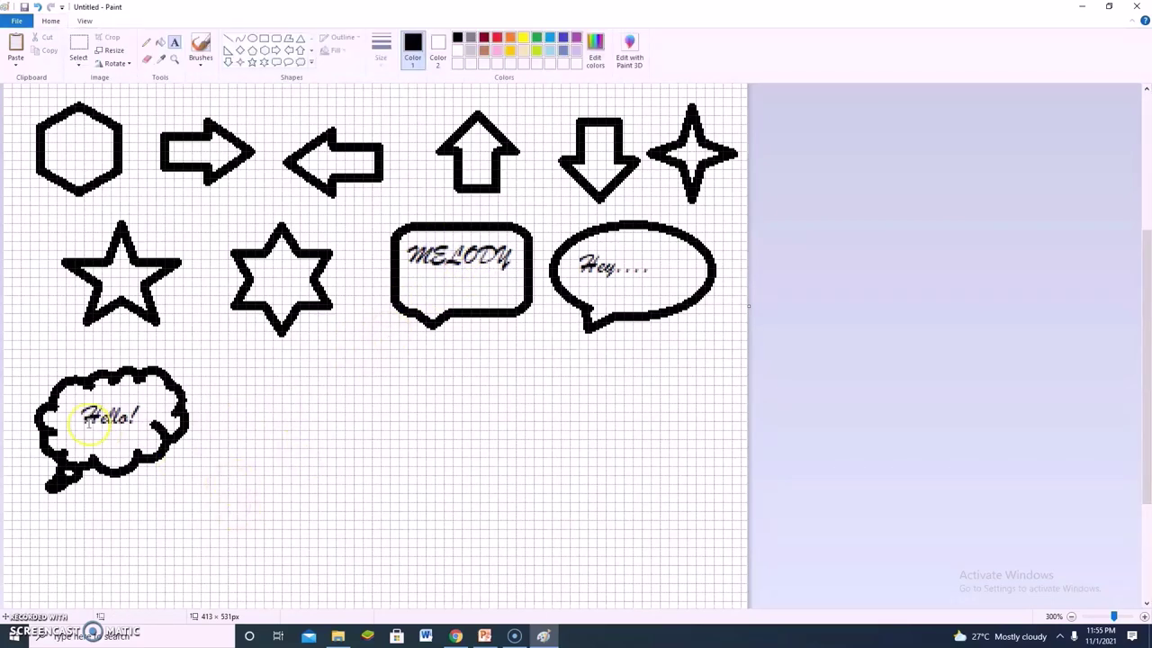
Draw a heart about 50 × 53 px beside the cloud callout and a lightning bolt about 55 × 65 px next to it.
click(311, 62)
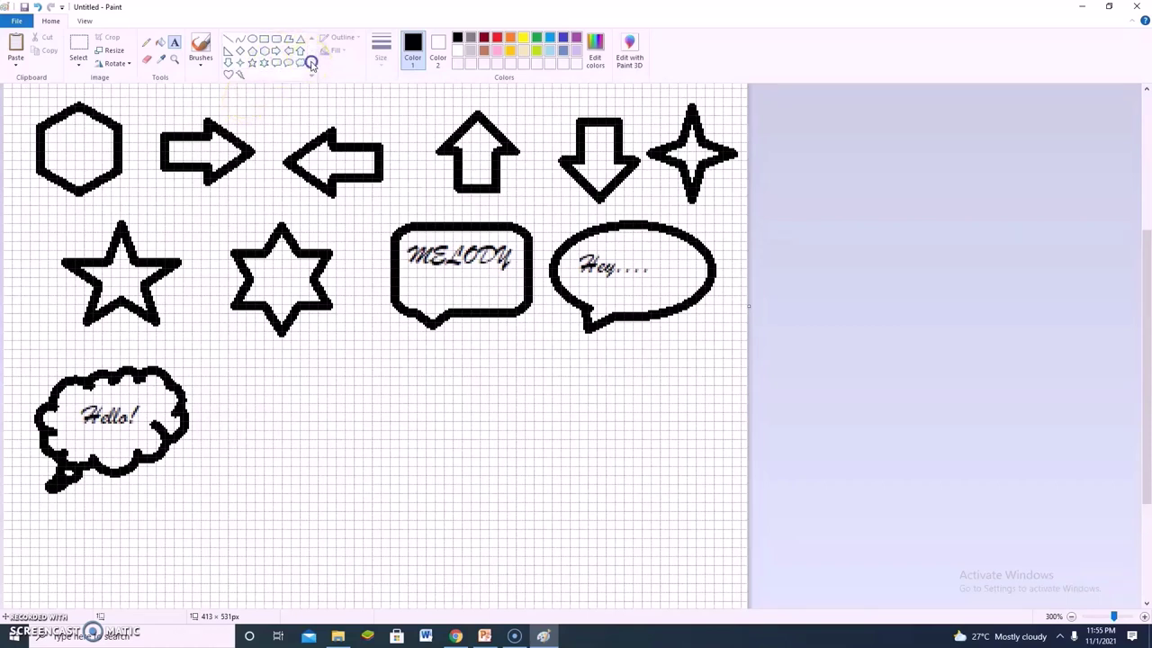
click(232, 79)
drag(255, 367, 342, 463)
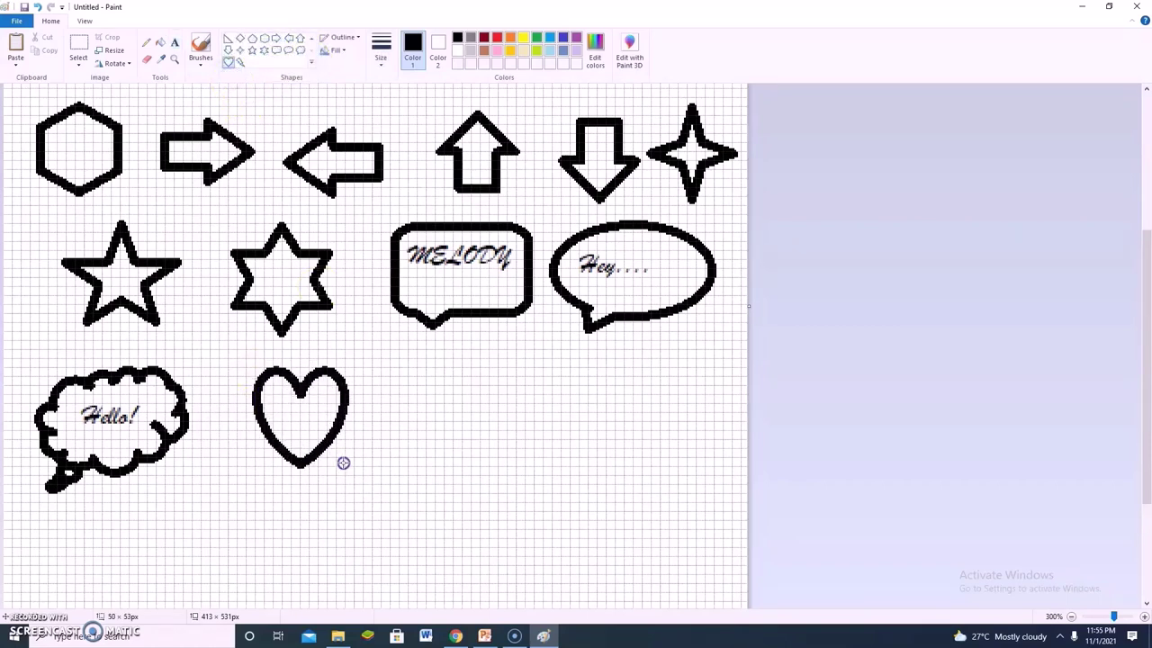
click(241, 64)
drag(405, 384, 504, 503)
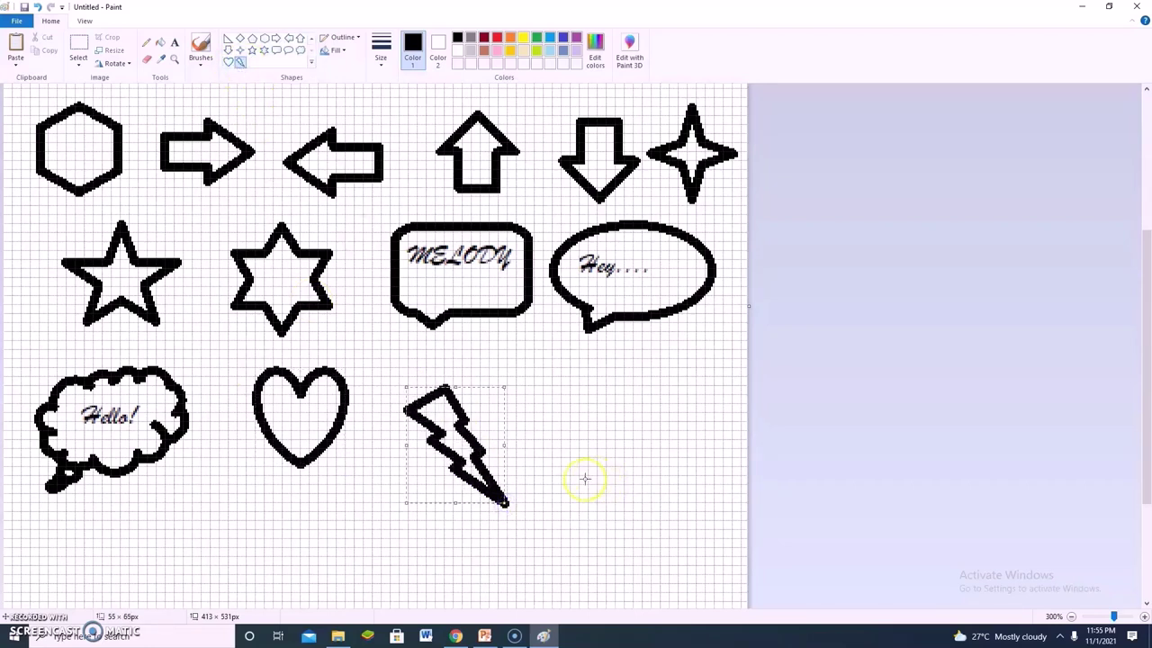
Fill the ellipse in the first row with red.
scroll(586, 469, up, 5)
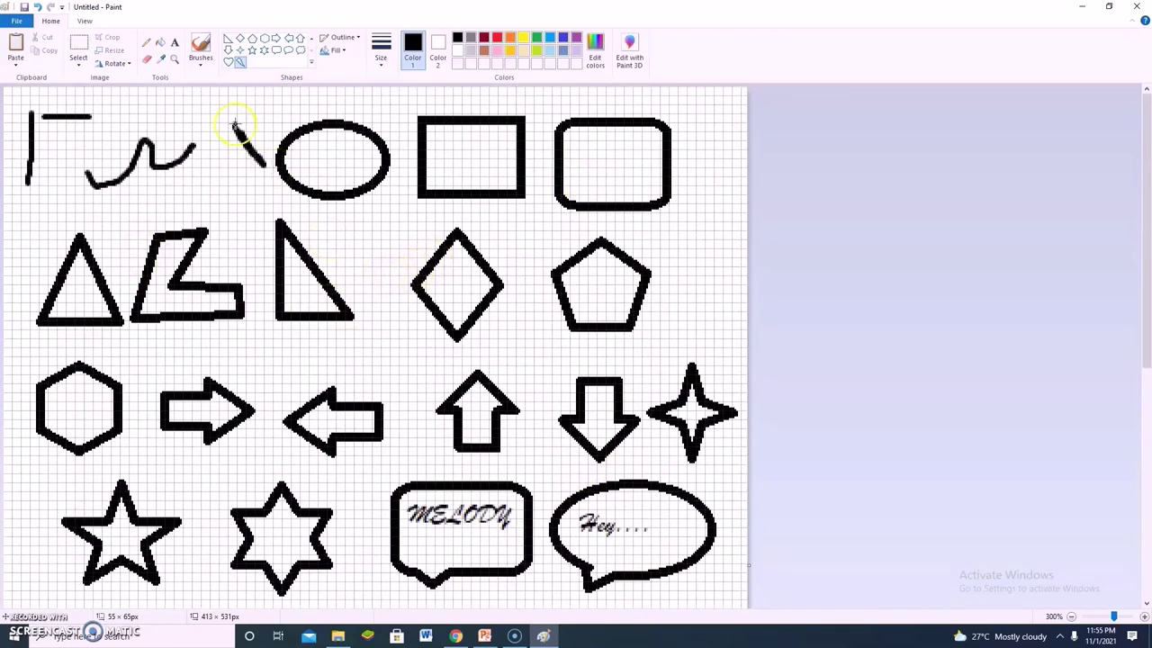
click(161, 44)
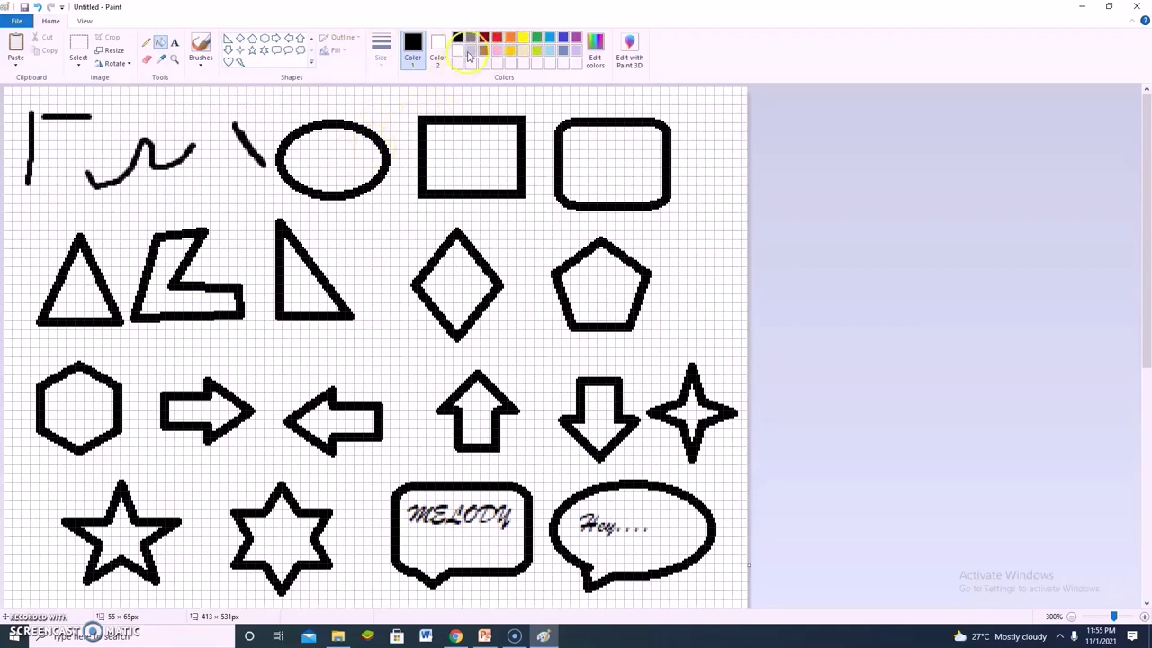
click(496, 37)
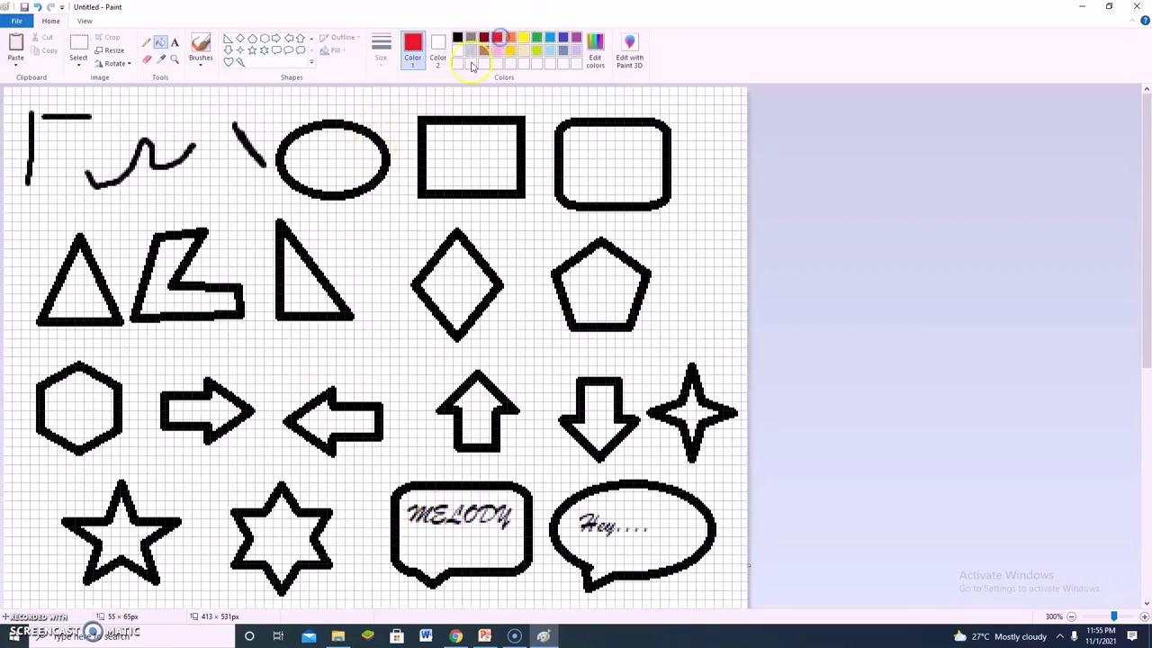
click(327, 146)
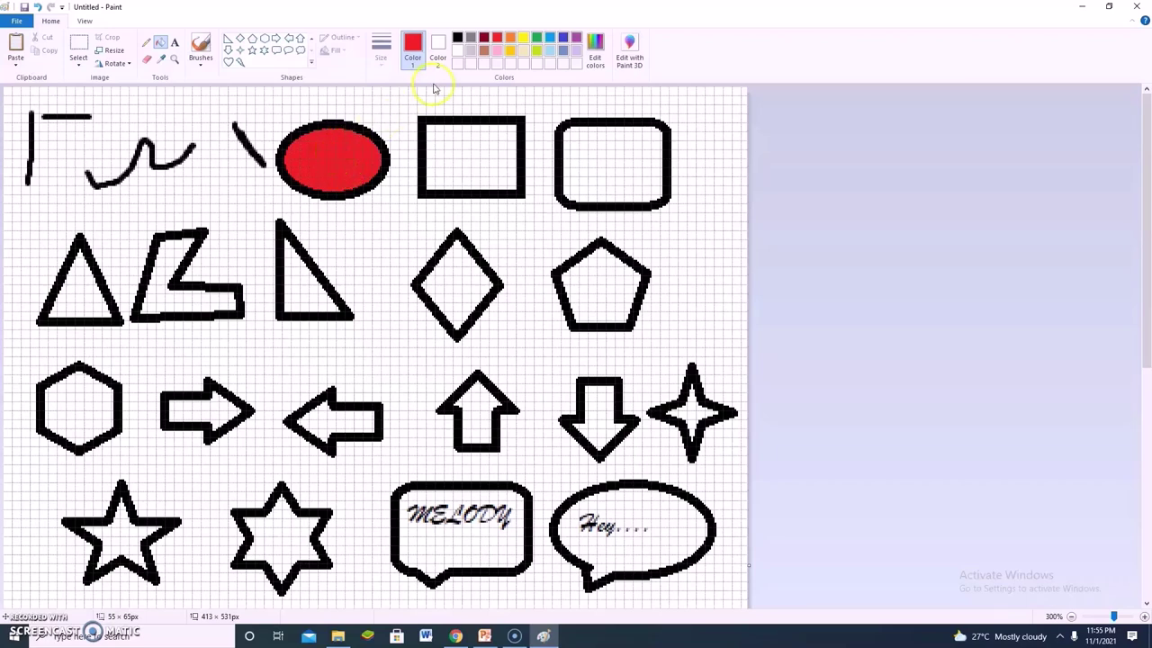
Fill the rectangle with lime and the rounded rectangle beside it with purple.
click(536, 50)
click(461, 139)
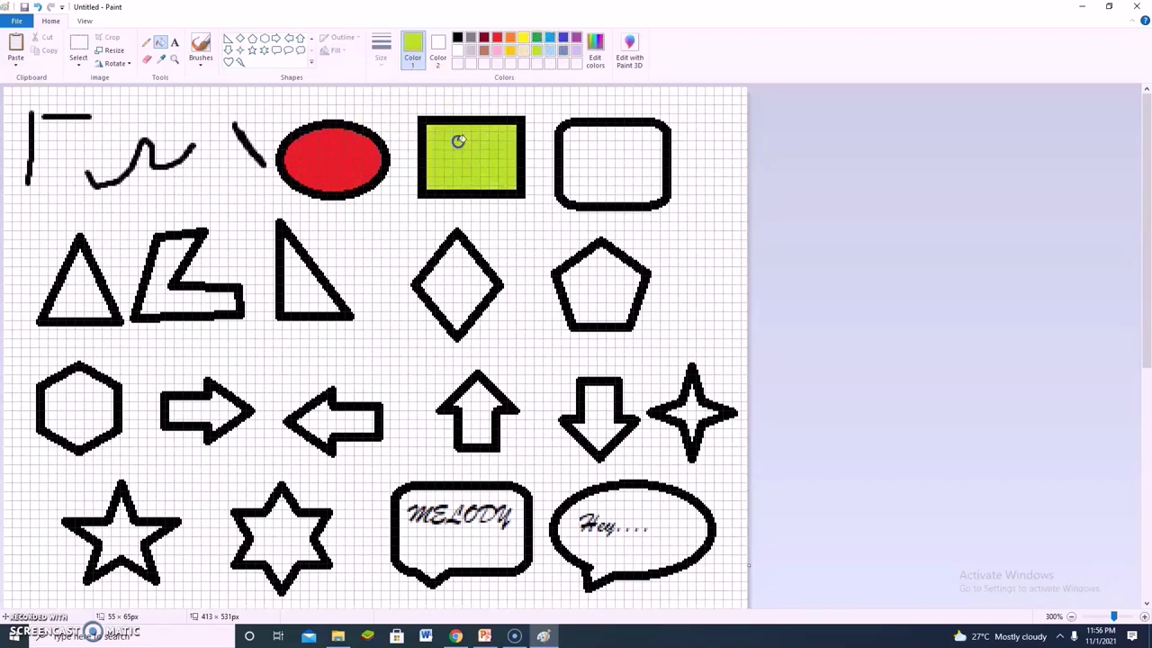
click(577, 40)
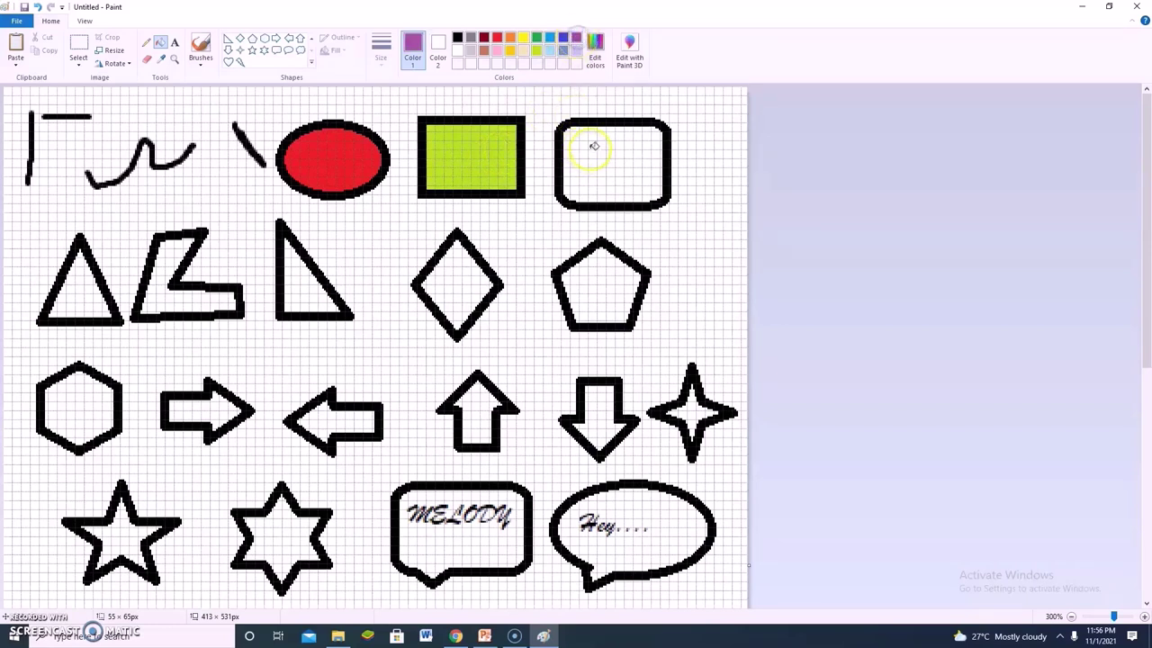
click(588, 146)
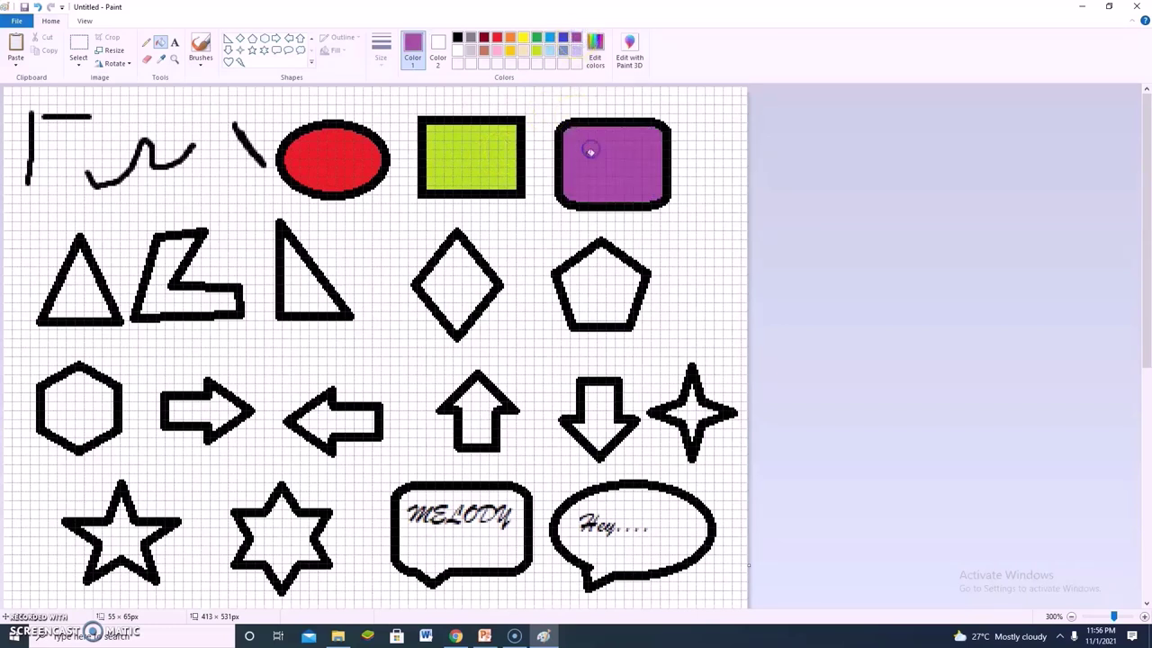
Fill the triangle in the second row with yellow and the irregular polygon beside it with dark red.
click(522, 38)
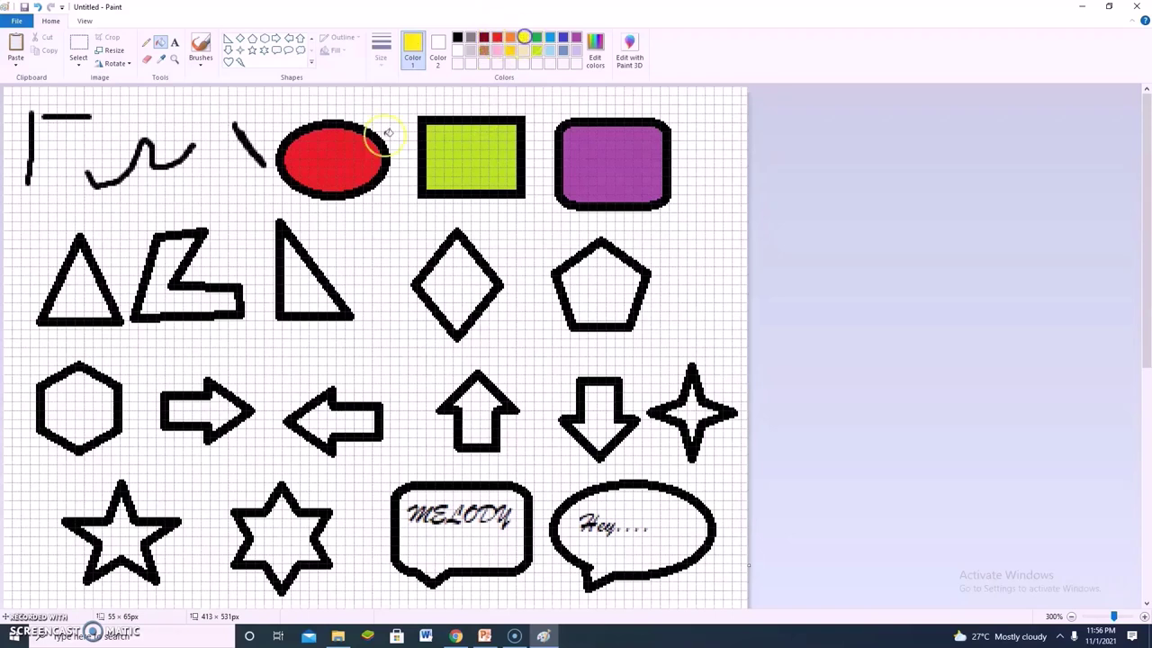
click(85, 301)
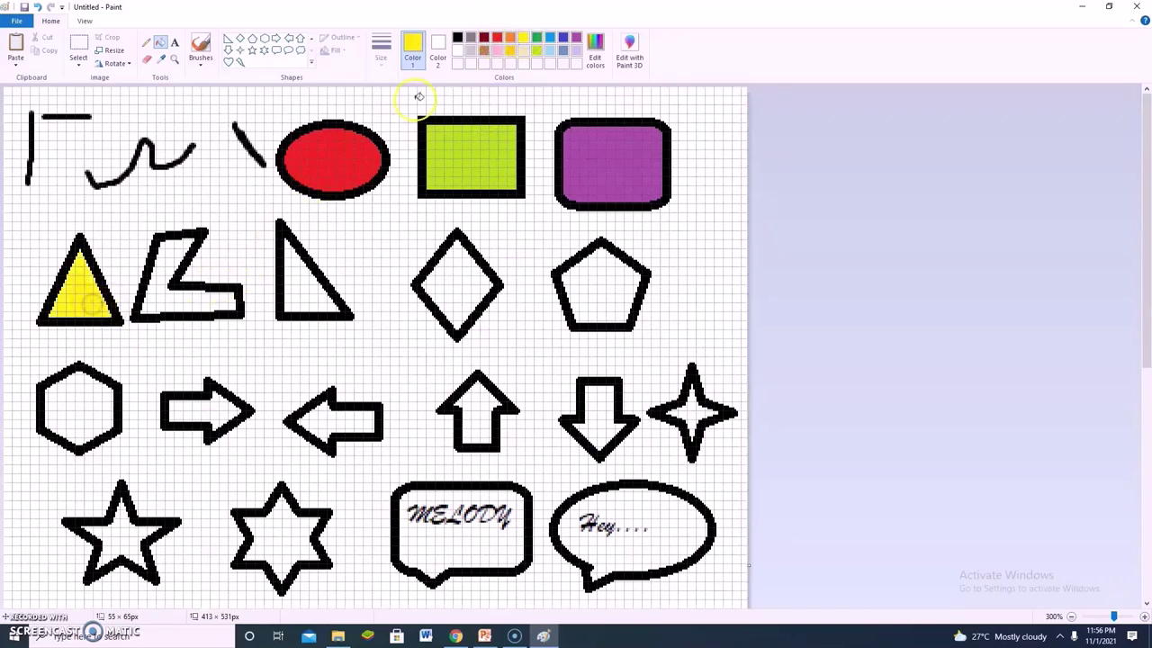
click(486, 38)
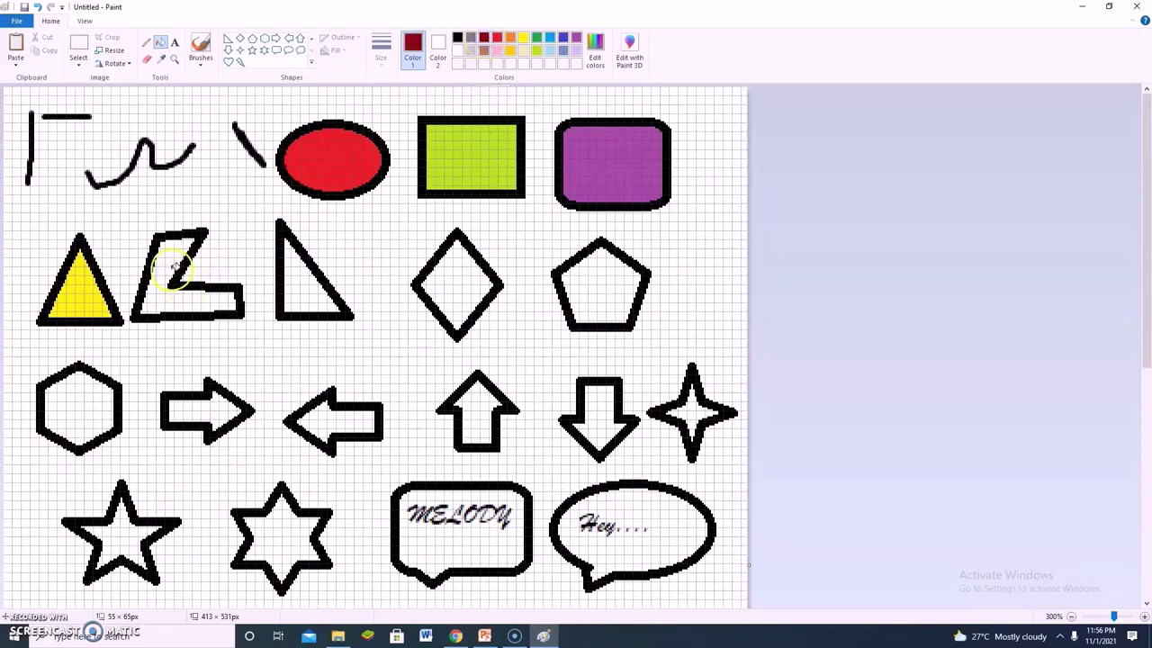
click(173, 290)
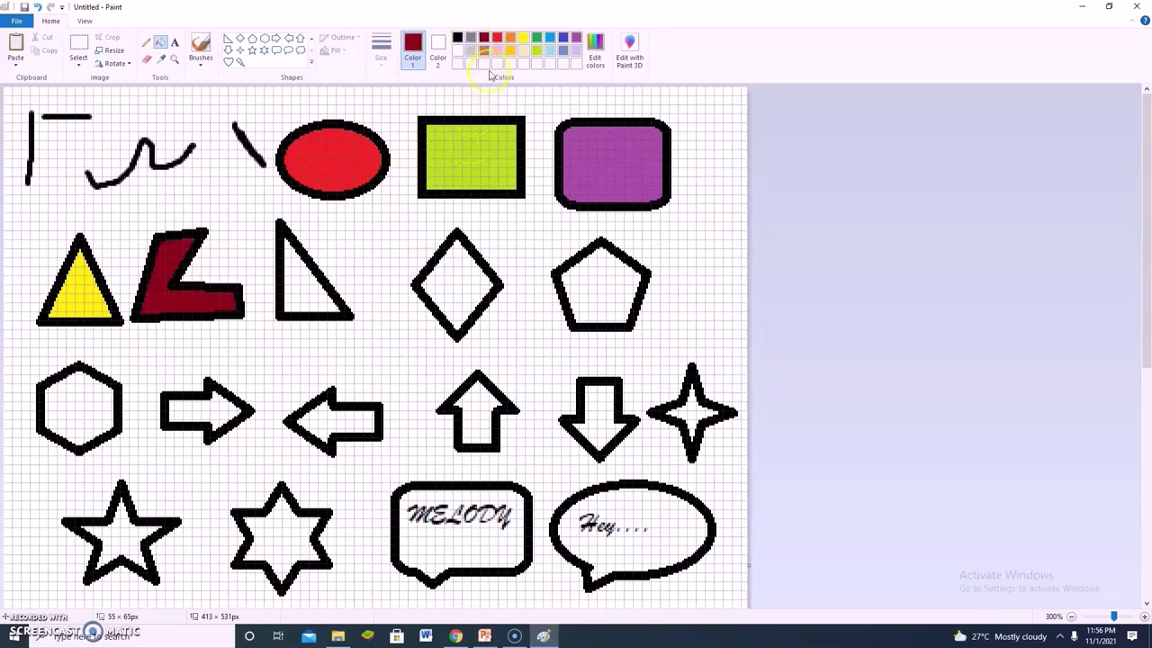
Fill the right triangle with orange and the diamond with turquoise blue.
click(509, 38)
click(312, 287)
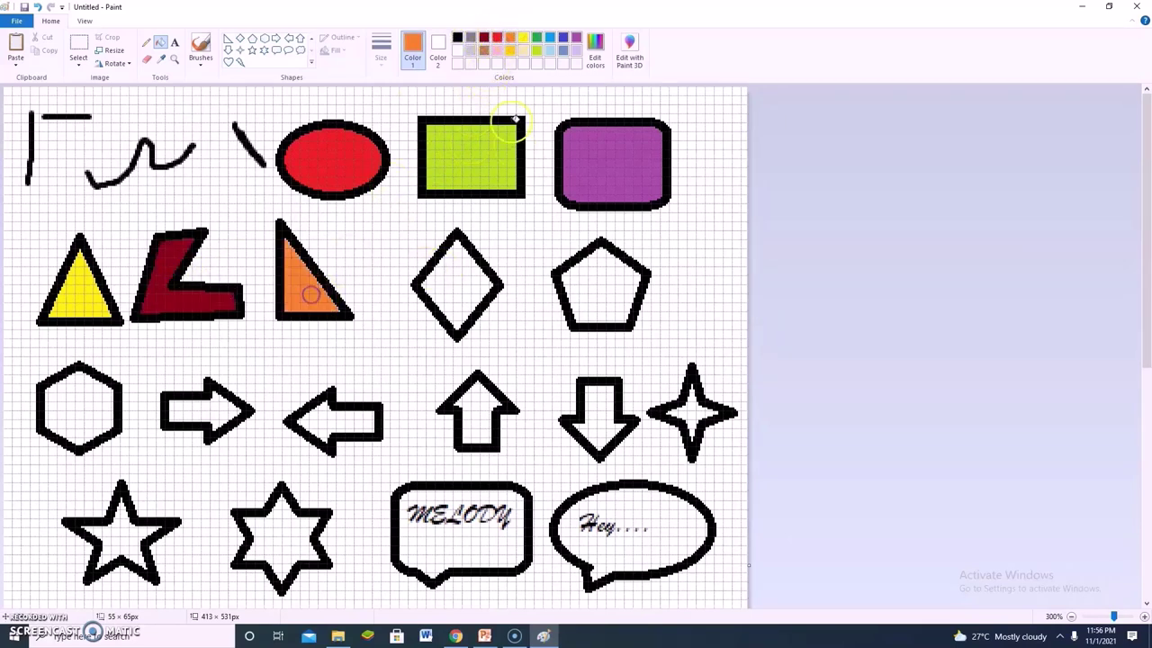
click(549, 38)
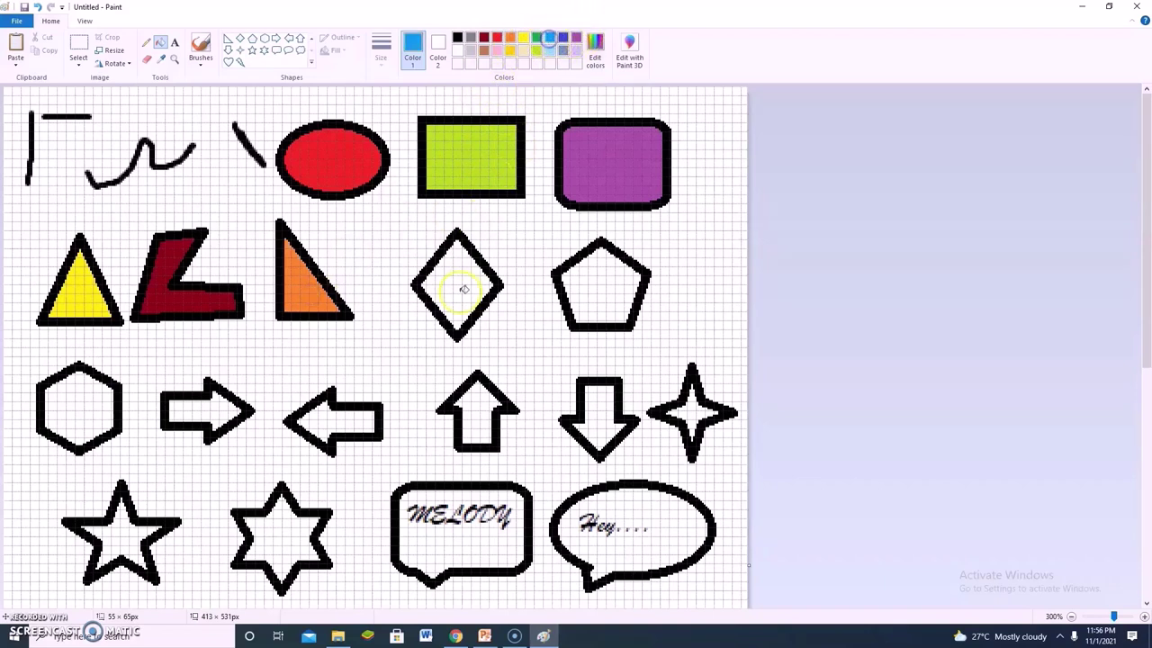
click(457, 289)
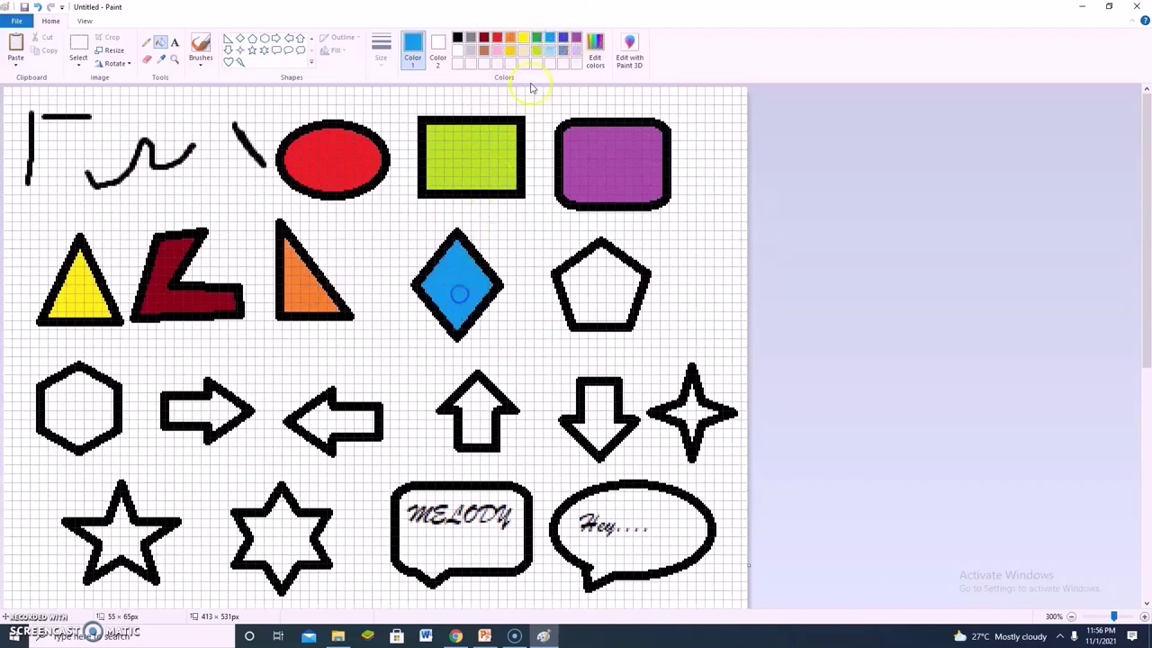
Fill the pentagon with indigo and the down arrow below it with light turquoise.
click(561, 42)
click(595, 288)
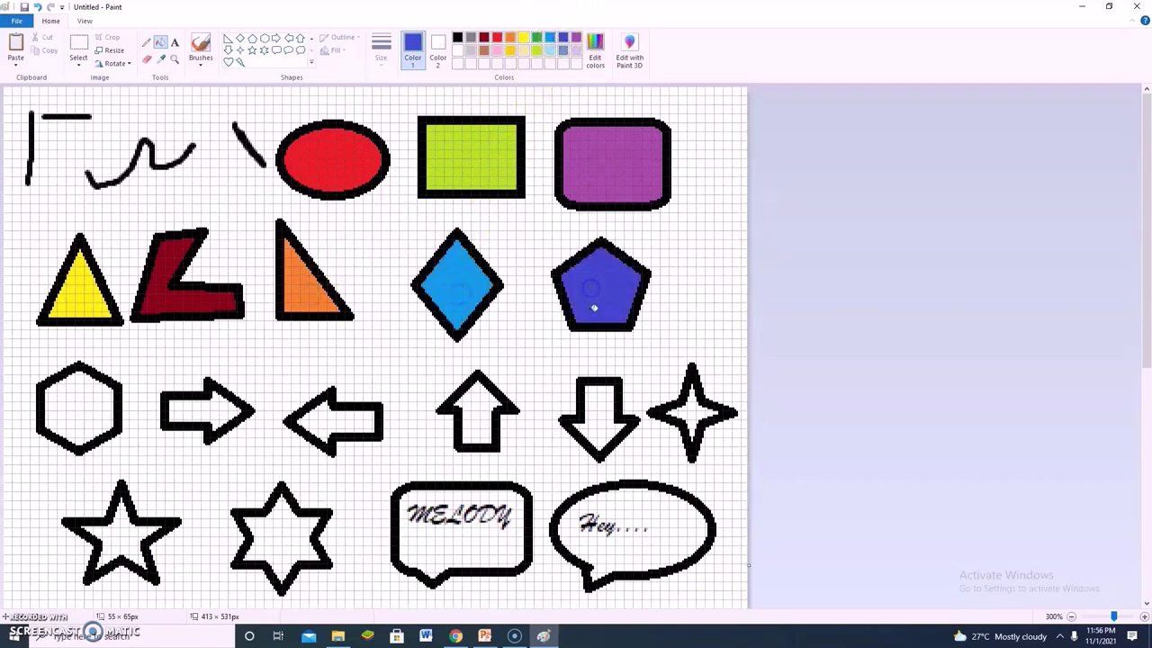
click(550, 50)
click(599, 409)
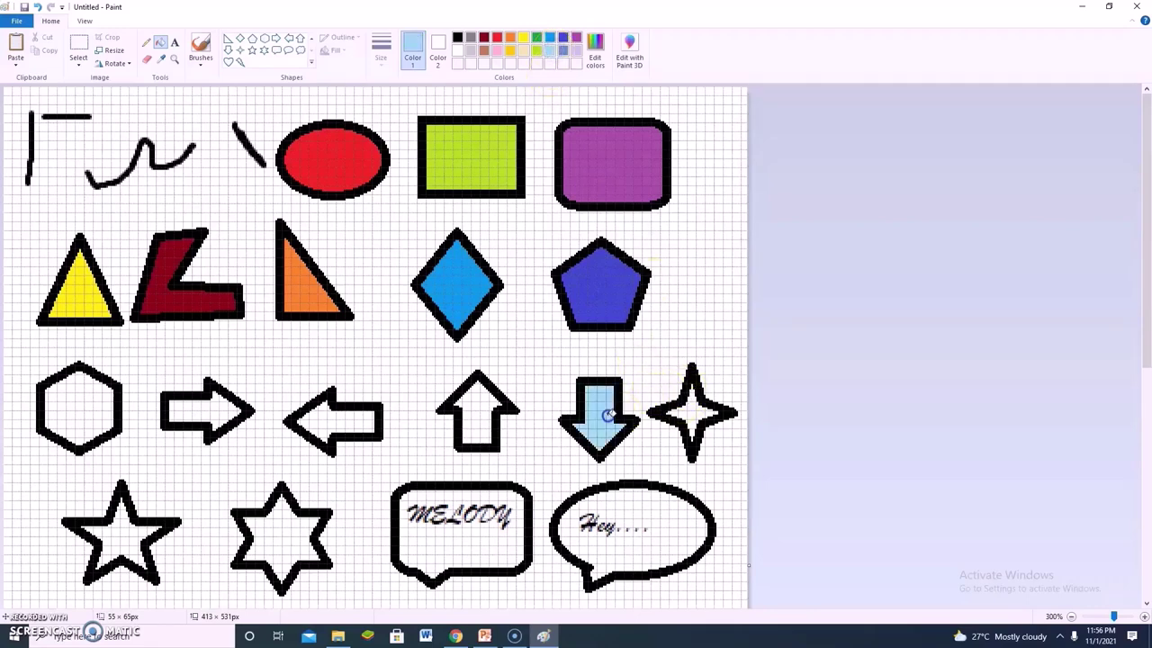
Fill the up arrow with lavender and the left arrow with light gray.
click(576, 50)
click(480, 427)
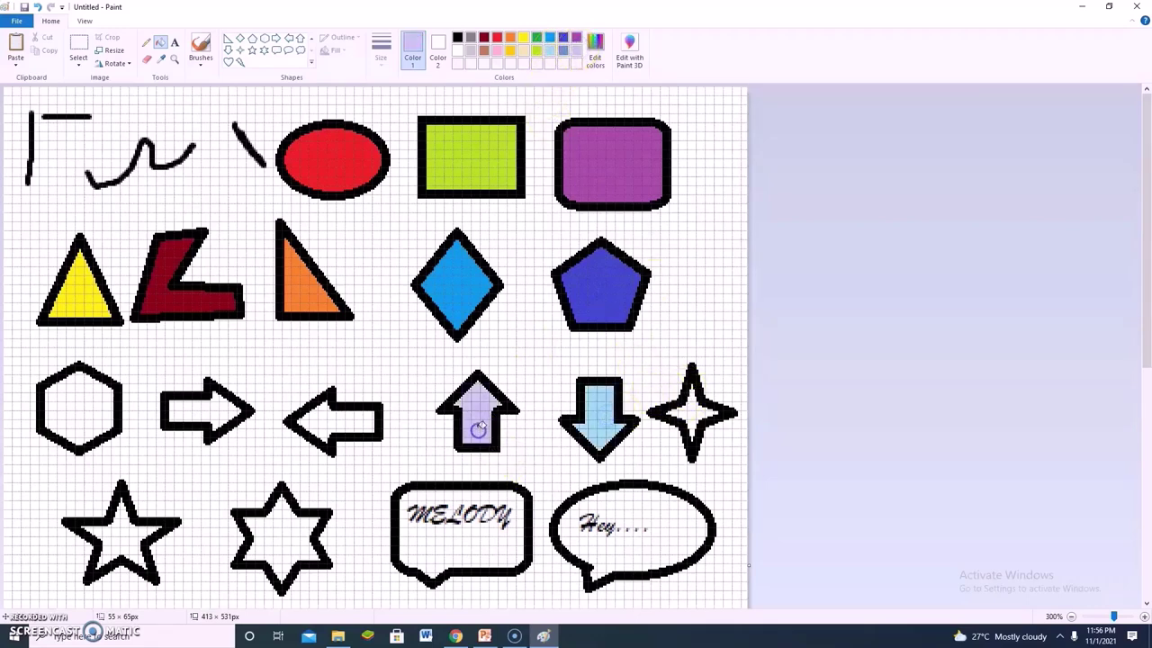
click(471, 51)
click(341, 427)
Fill the right arrow with dark gray and the hexagon with dark red.
click(470, 37)
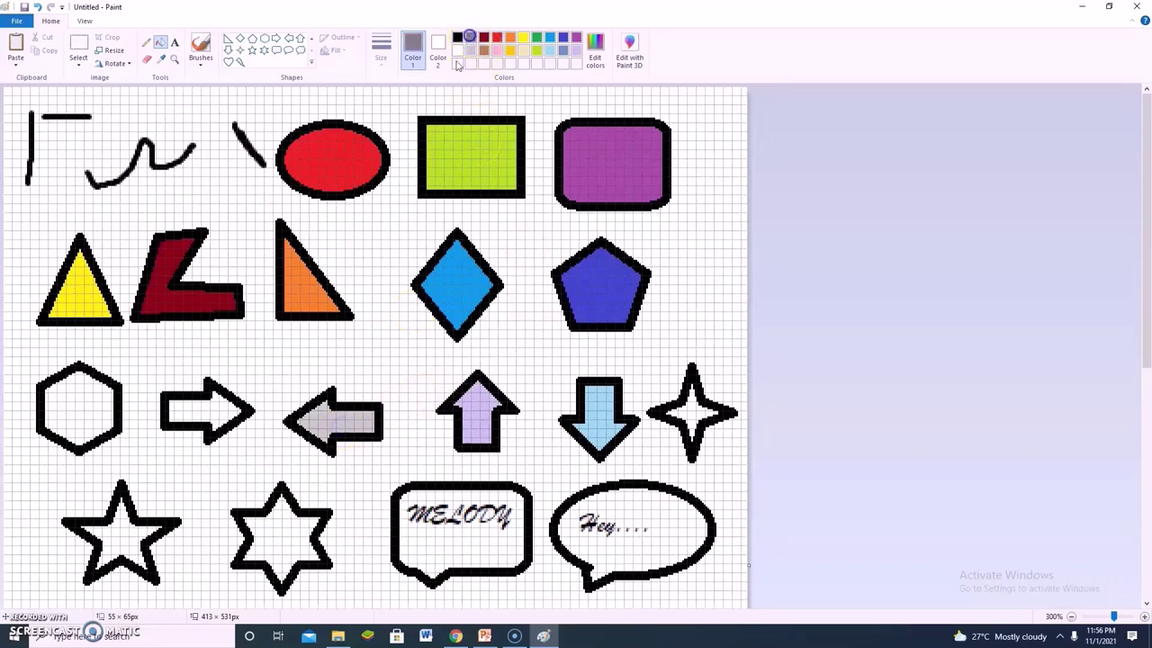
click(207, 416)
click(483, 36)
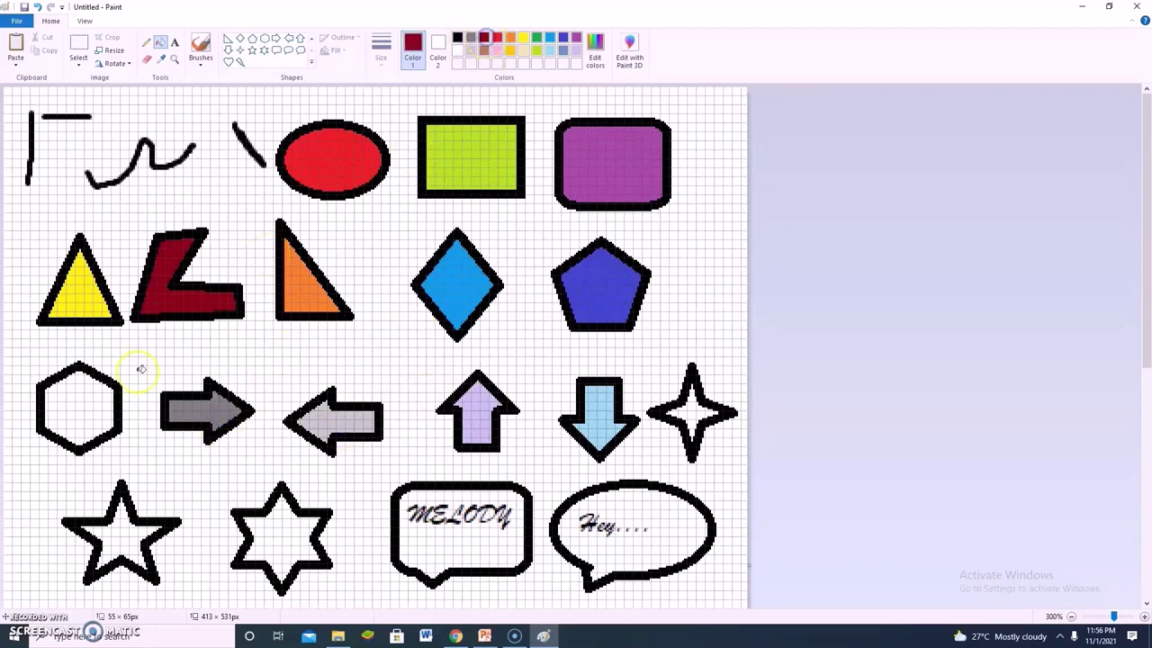
click(85, 401)
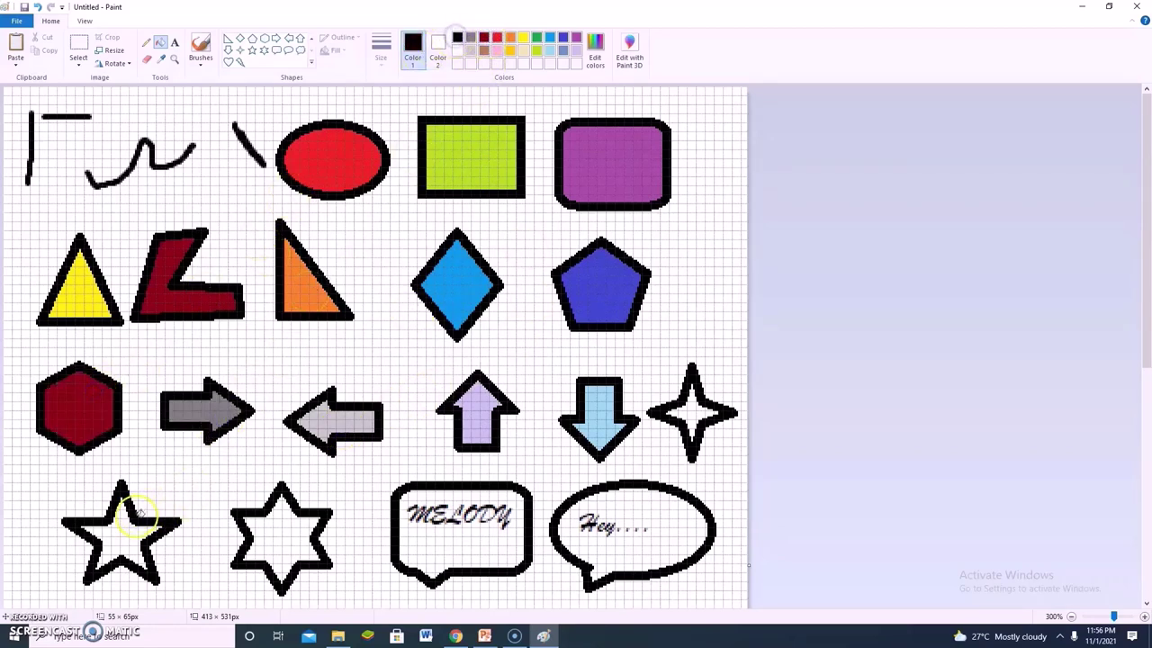
Fill both the outline and interior of the five-point star with yellow, and the six-point star's interior with gold.
click(523, 37)
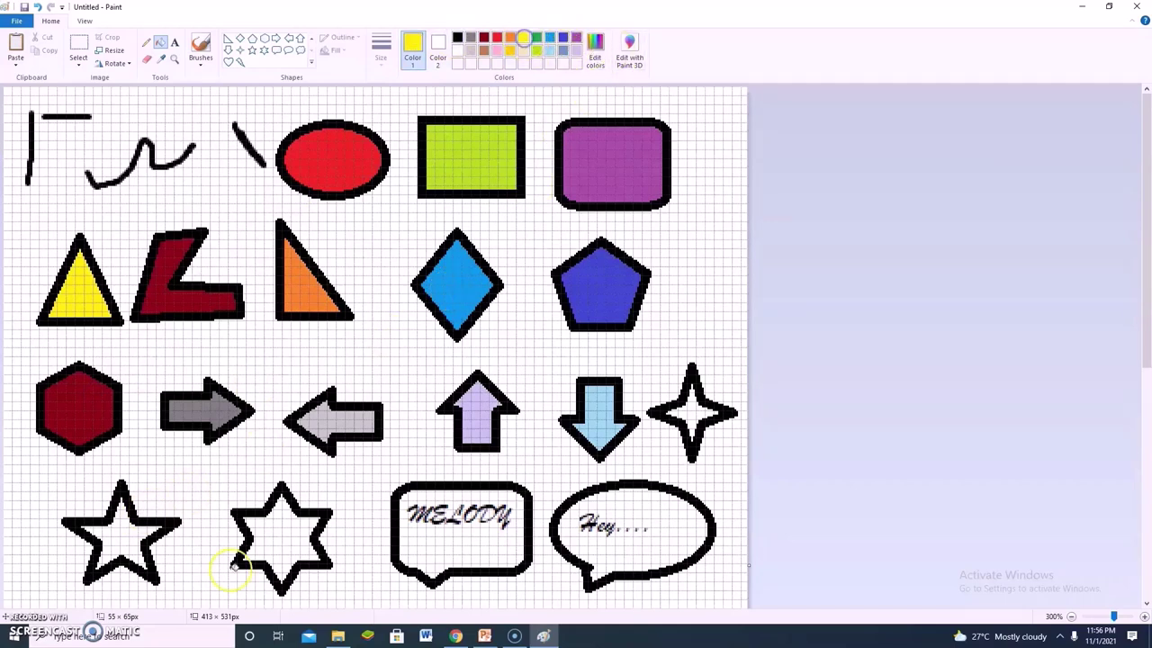
click(144, 538)
click(120, 544)
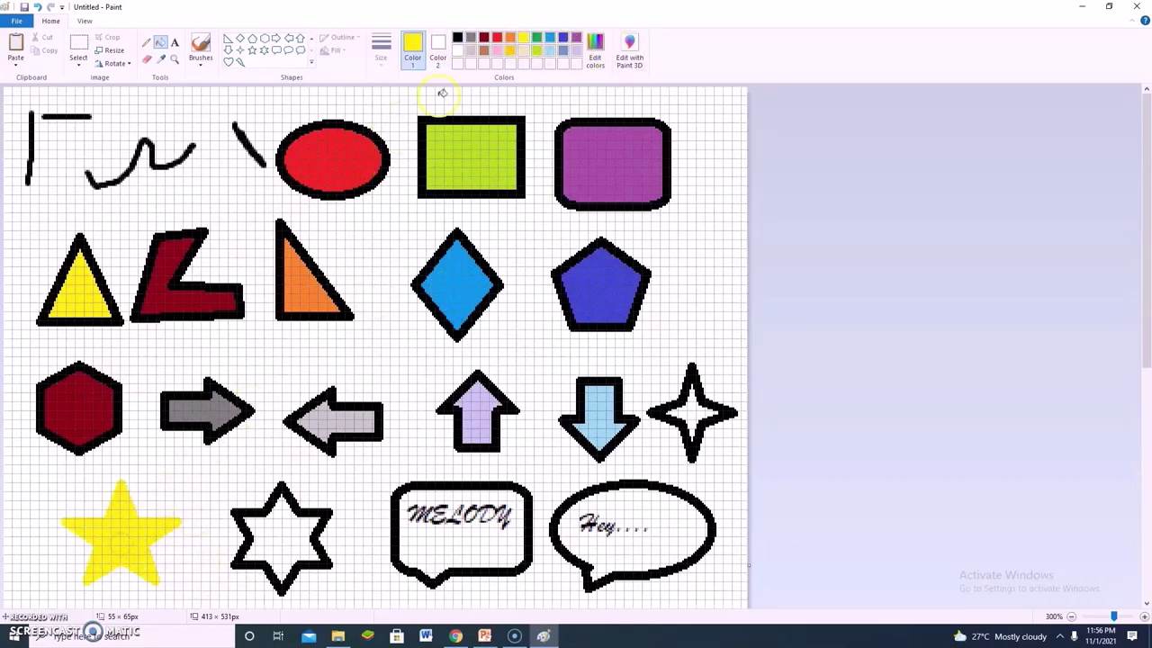
click(510, 52)
click(268, 544)
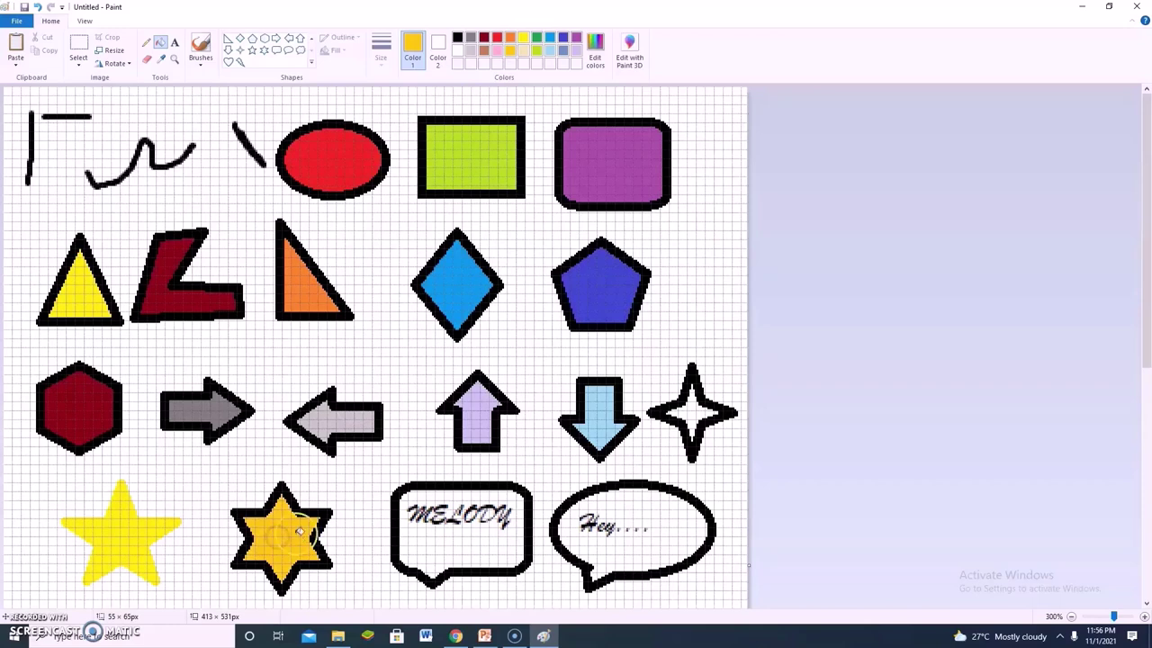
Fill the heart with red and the lightning bolt with gold.
scroll(607, 212, down, 3)
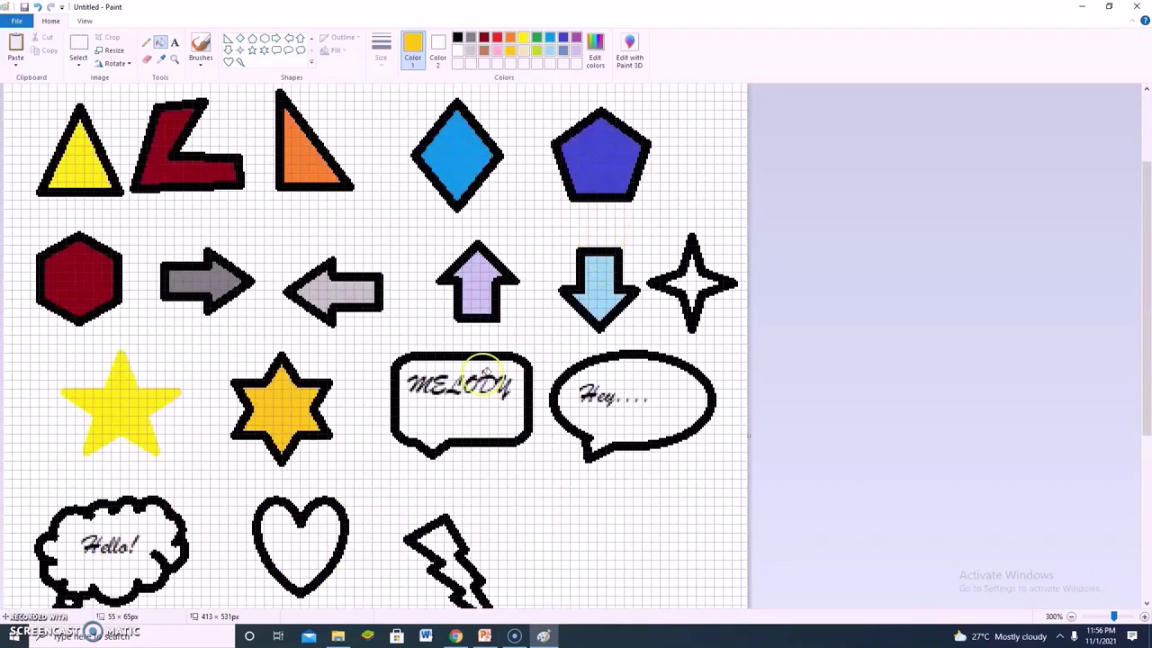
click(497, 37)
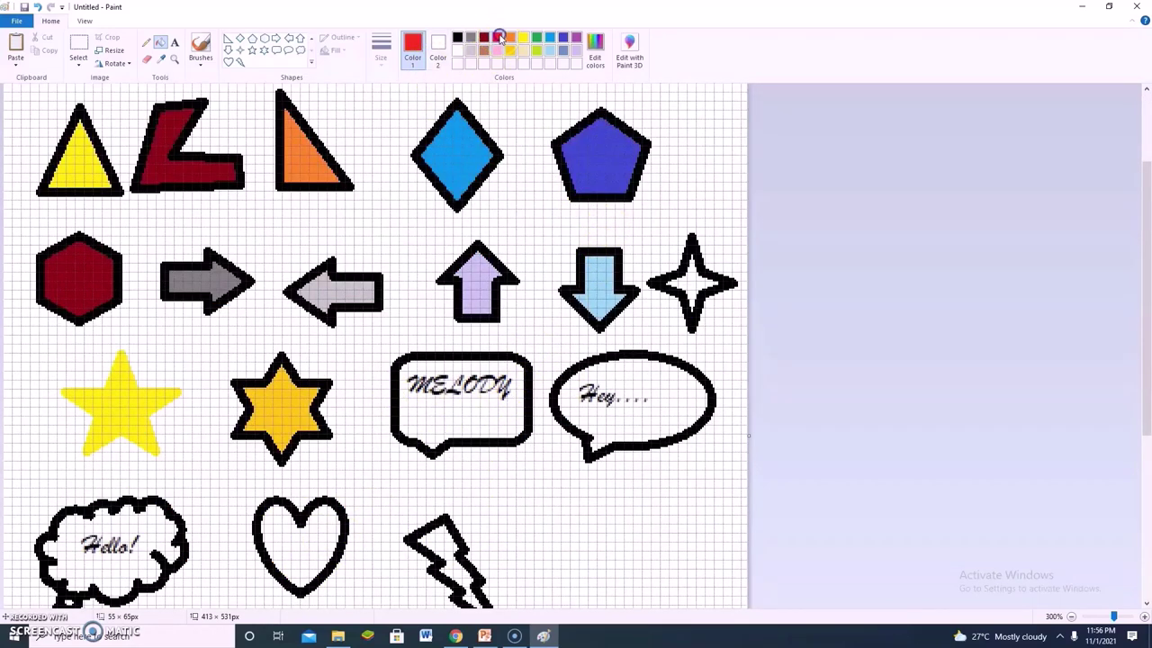
click(291, 544)
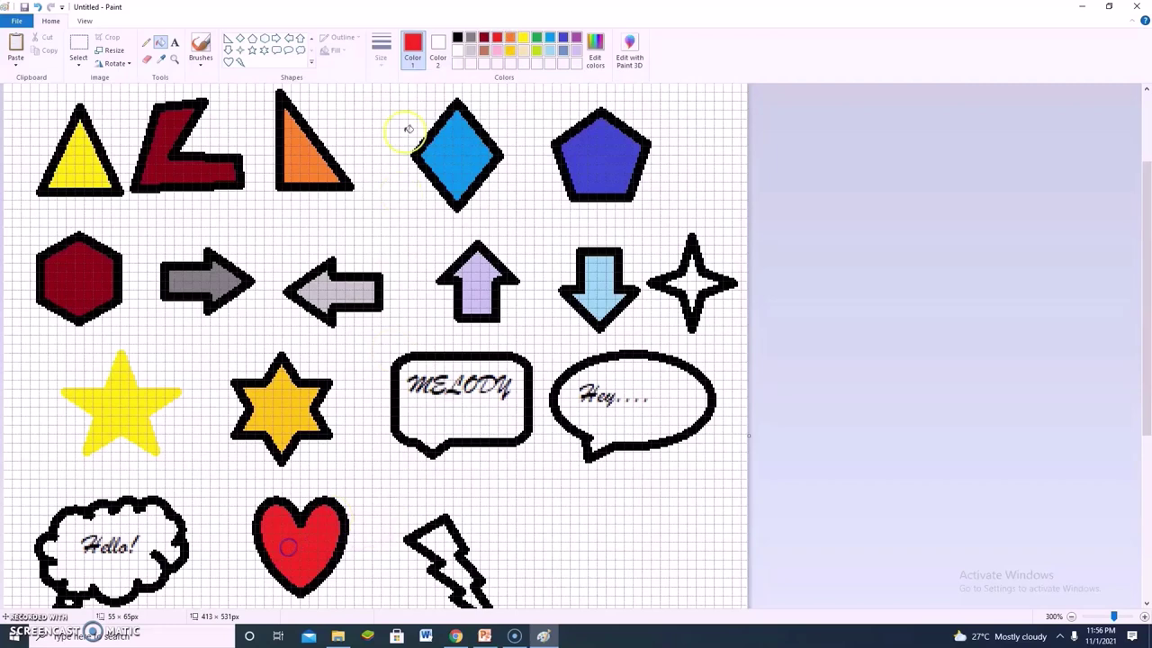
click(510, 51)
click(445, 547)
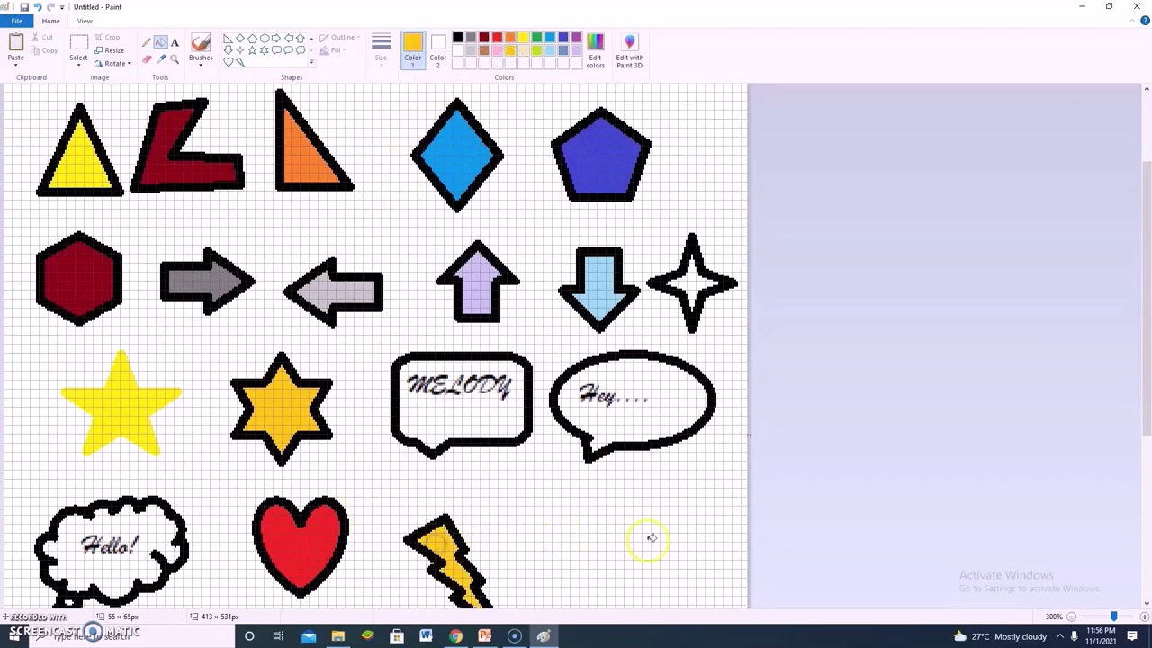
Fill the four-point star beside the down arrow with yellow.
scroll(651, 538, up, 3)
scroll(654, 537, down, 3)
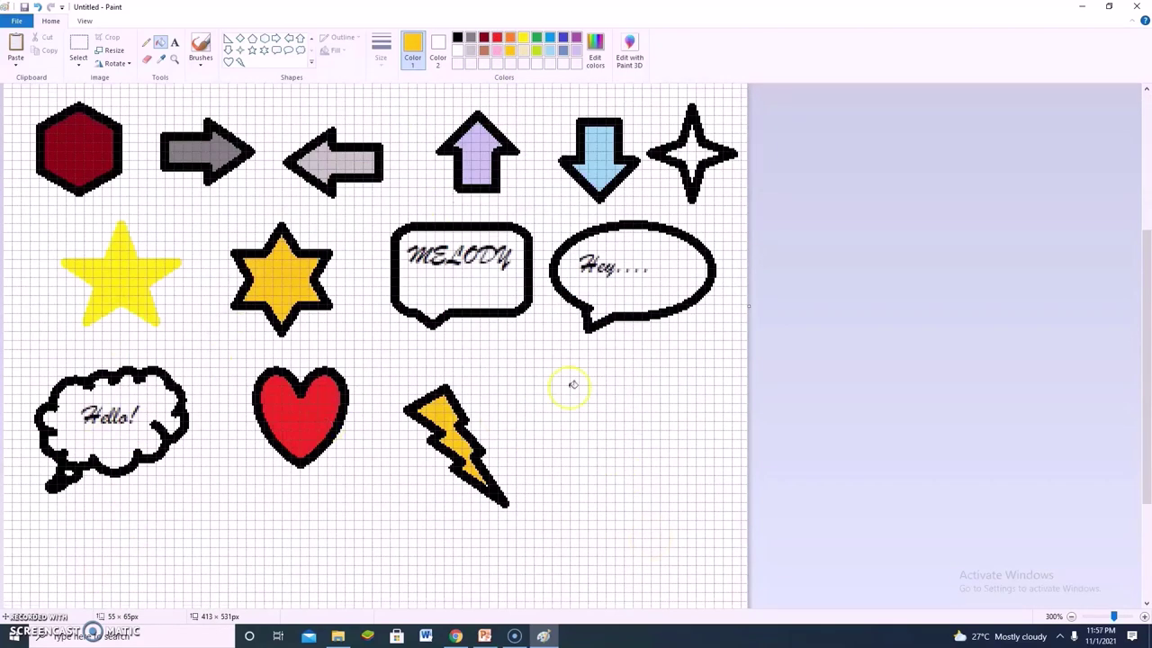
click(523, 37)
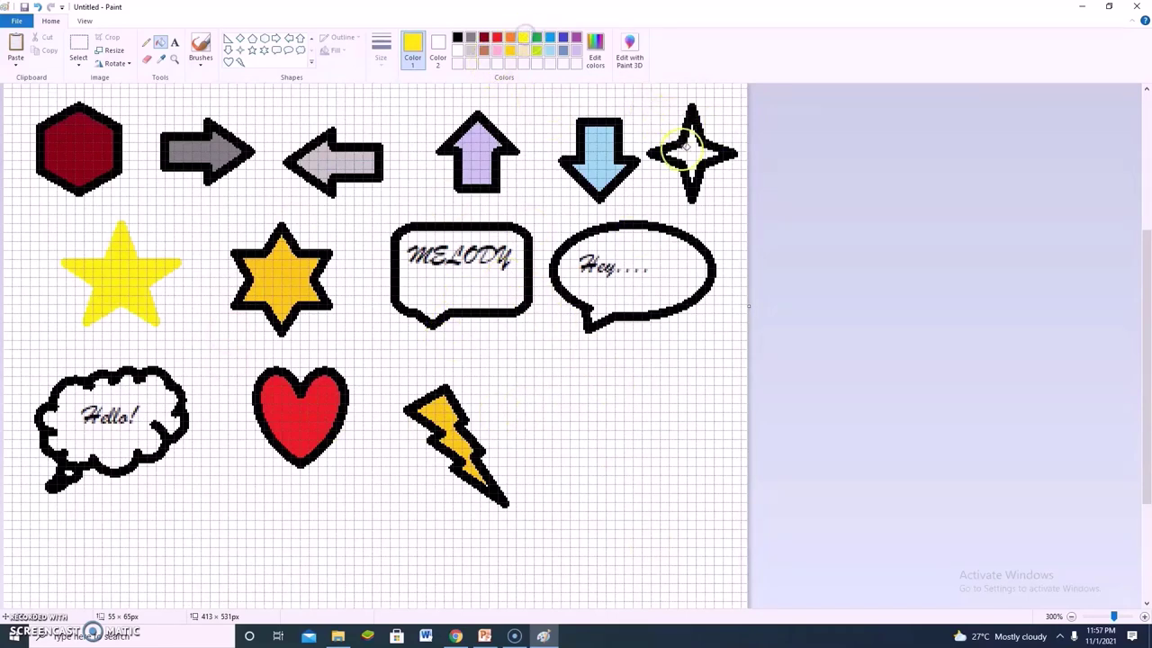
click(687, 148)
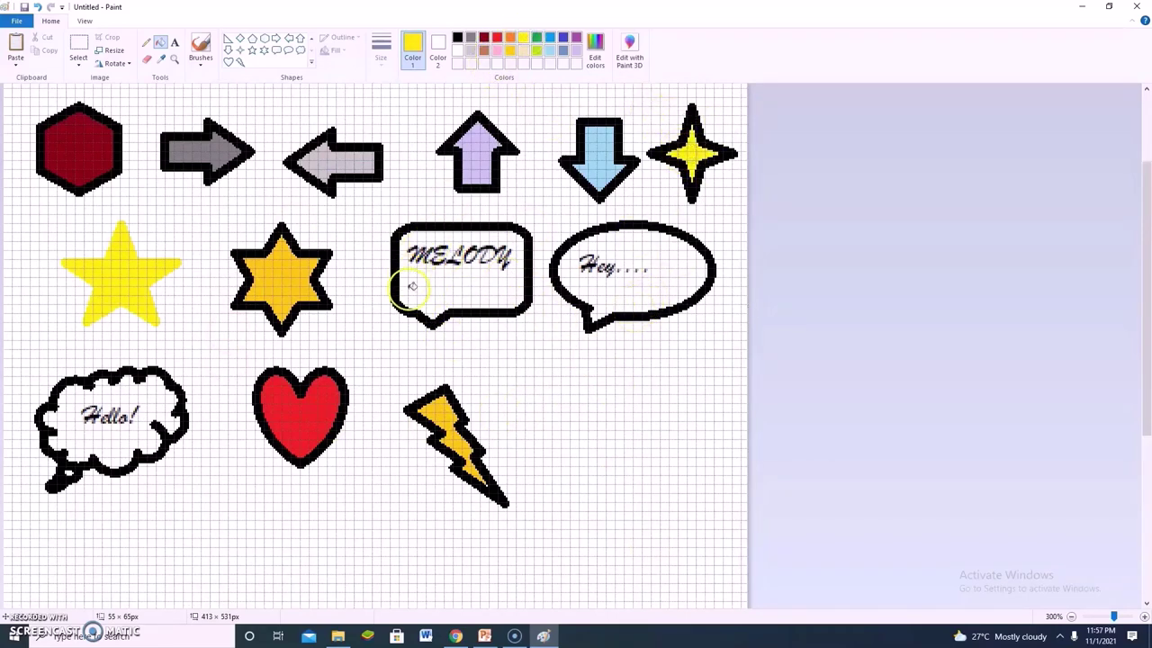
Draw a freehand yellow pencil line in the empty area below the cloud callout.
scroll(412, 286, up, 3)
scroll(363, 285, down, 3)
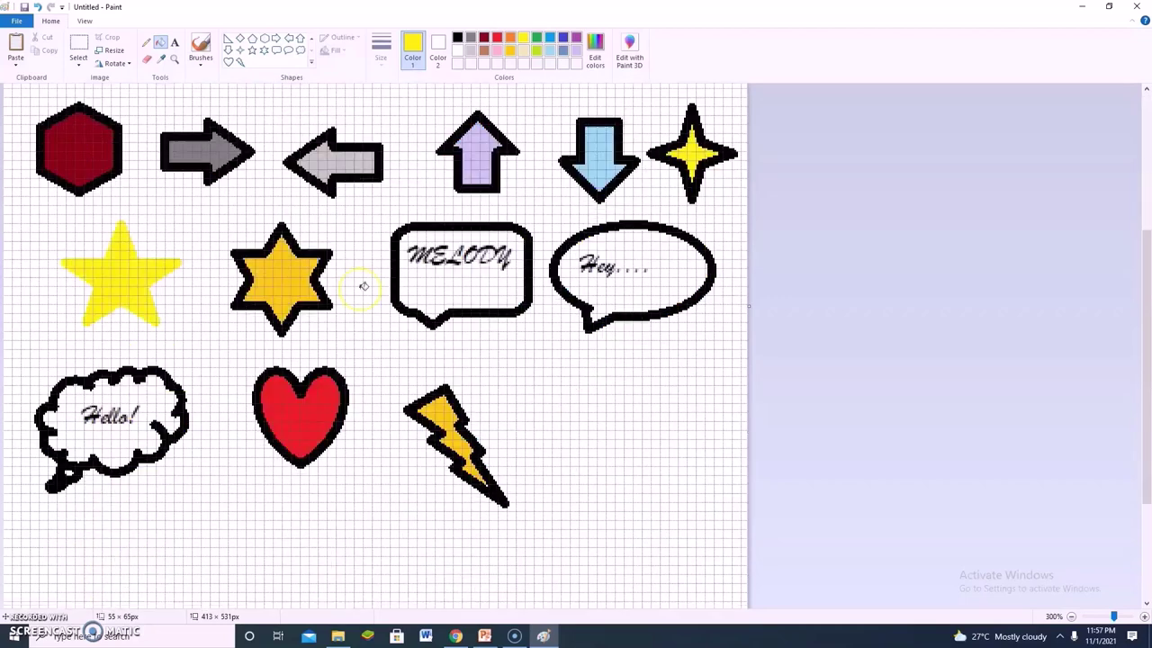
scroll(364, 285, down, 2)
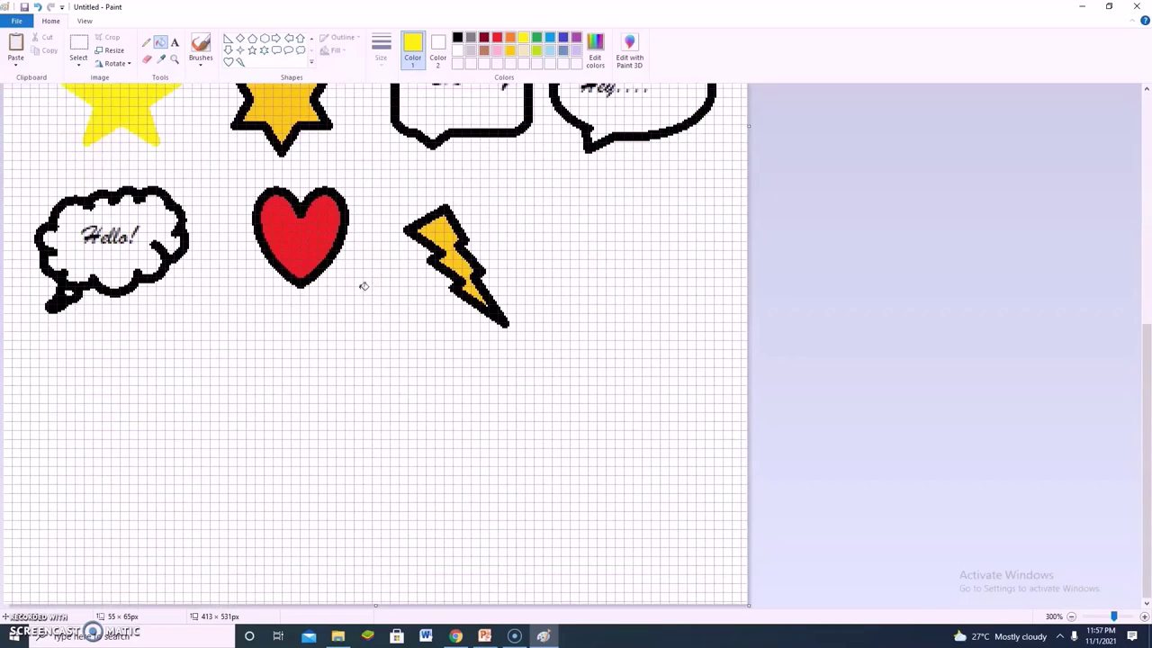
click(145, 46)
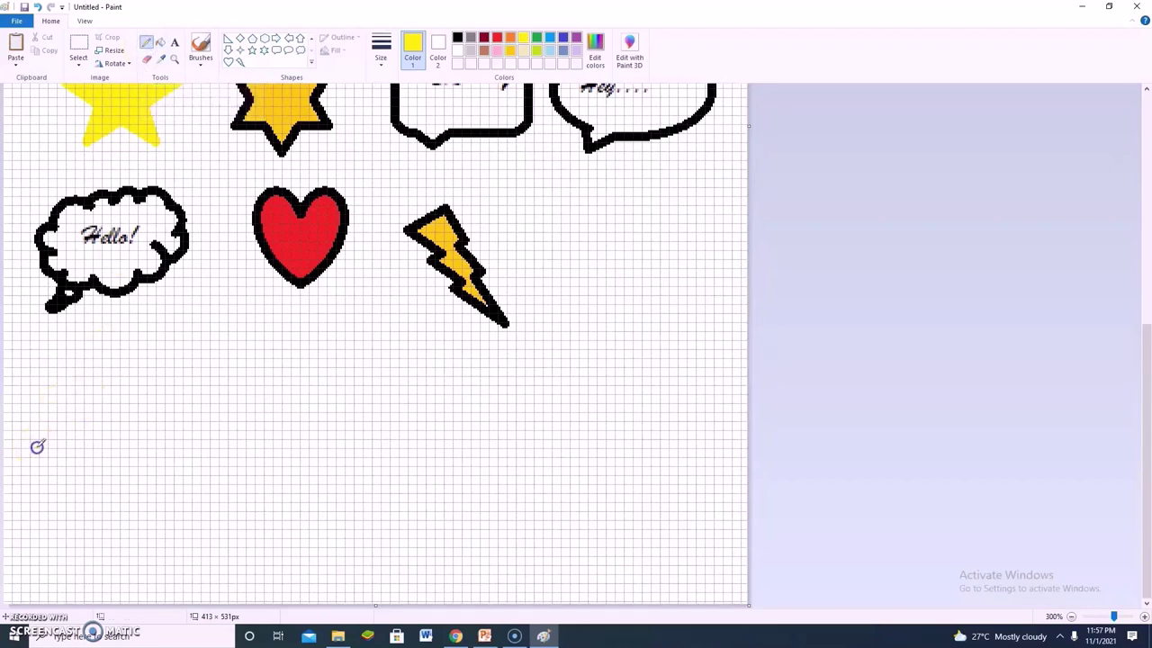
mouse_move(36, 446)
mouse_down()
mouse_move(105, 393)
mouse_move(141, 384)
mouse_up()
Erase the yellow pencil line below the cloud callout.
click(148, 60)
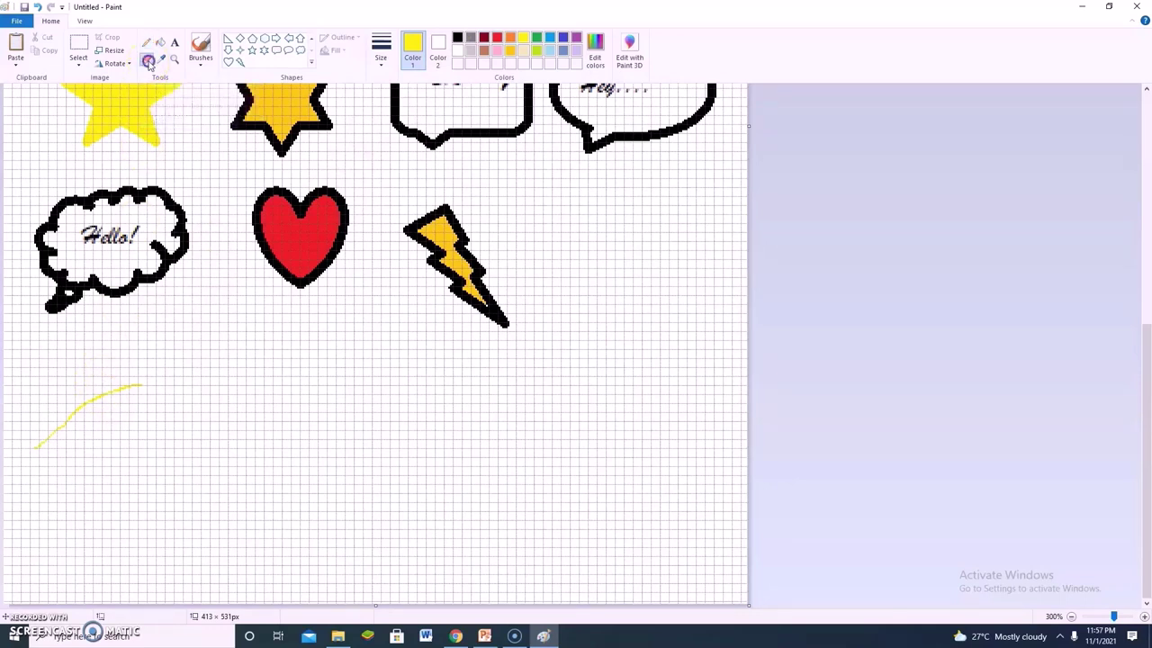
drag(142, 378, 45, 443)
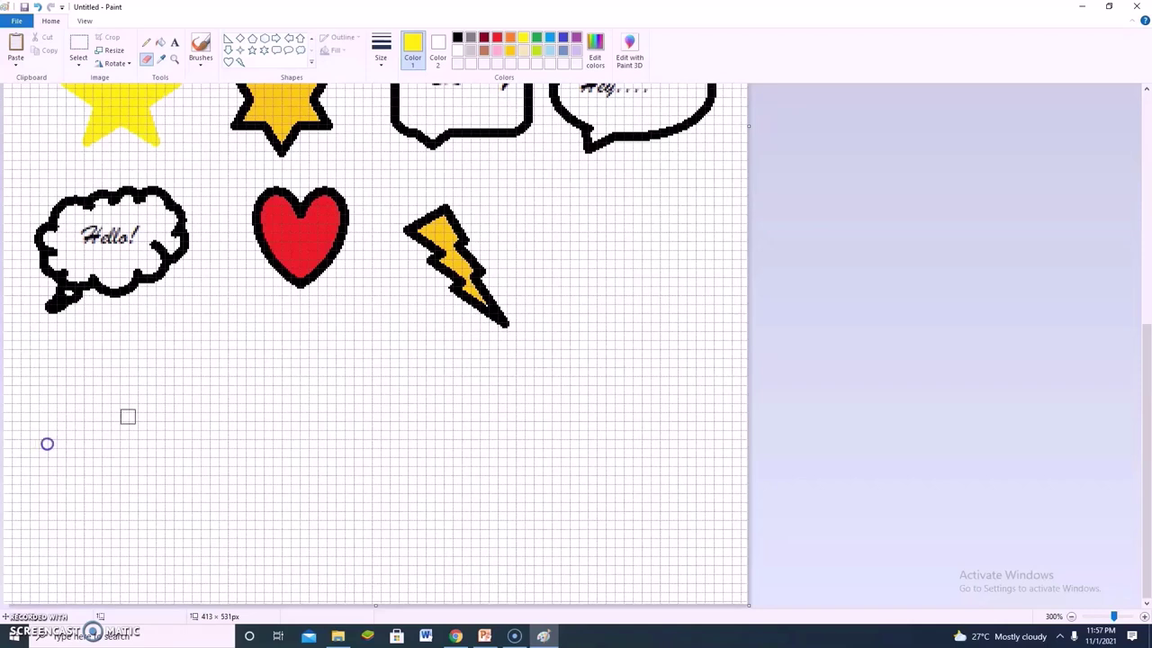
click(130, 431)
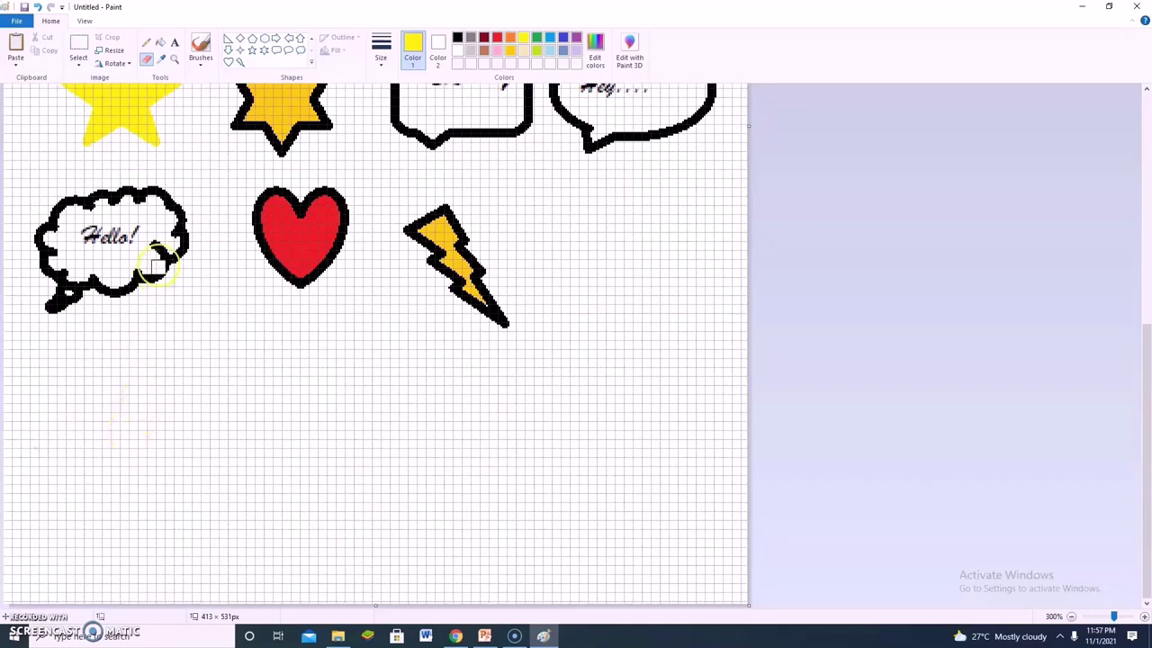
click(190, 131)
click(343, 56)
click(504, 42)
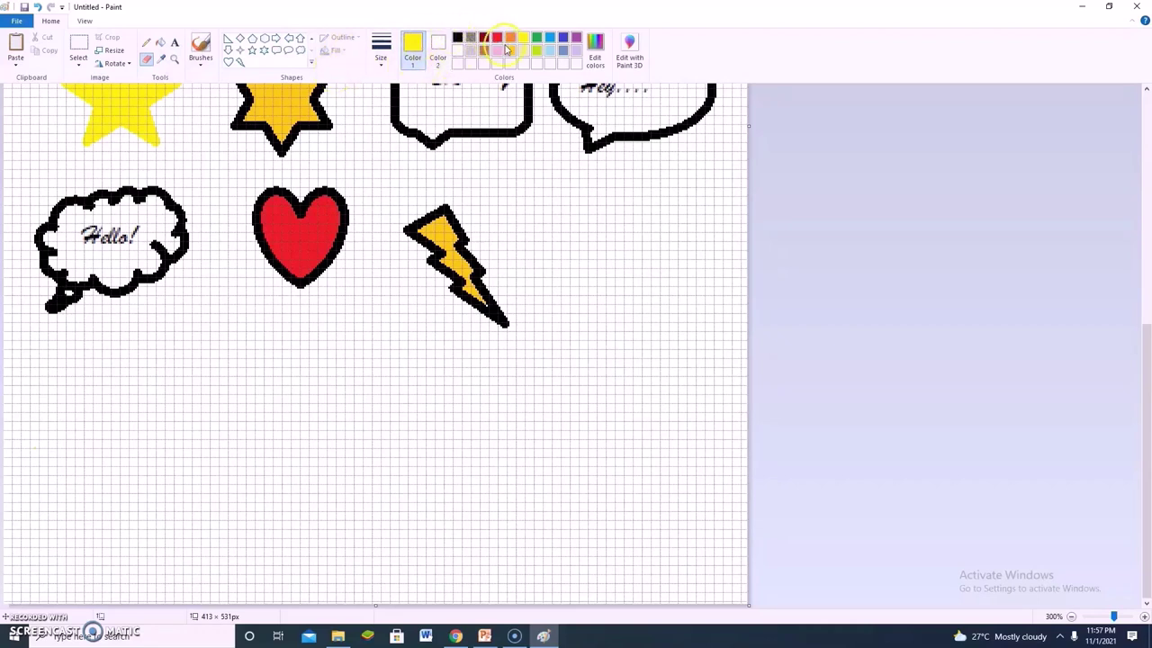
Paint two mountains in brown with the Watercolor brush across the empty area below the shapes.
click(203, 59)
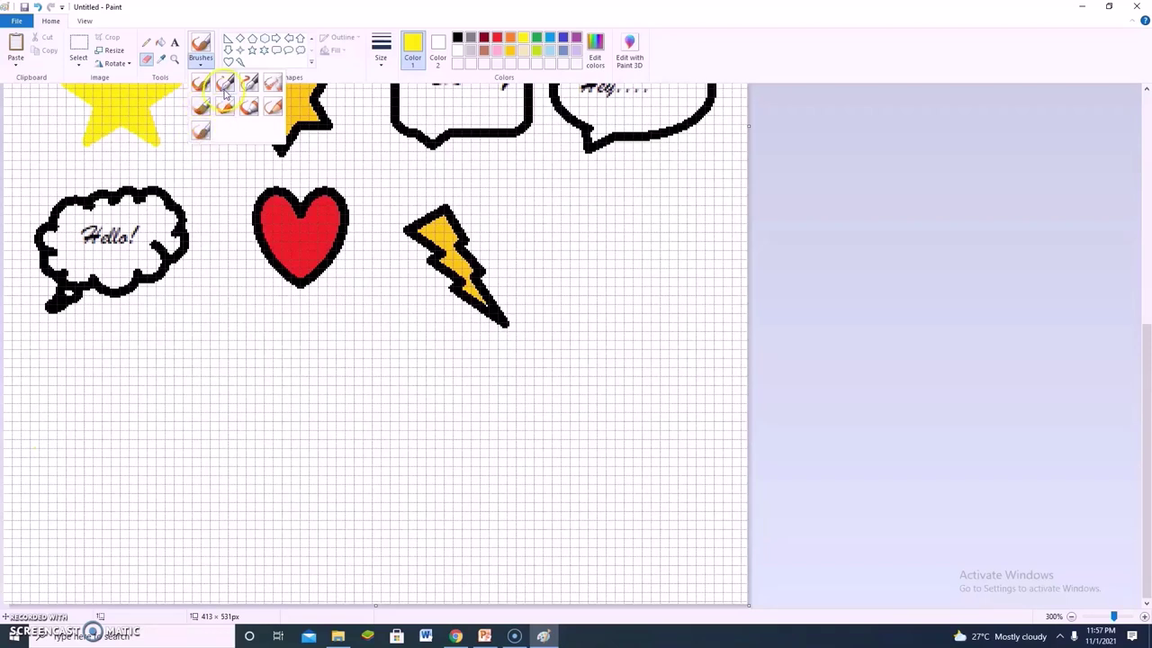
click(202, 130)
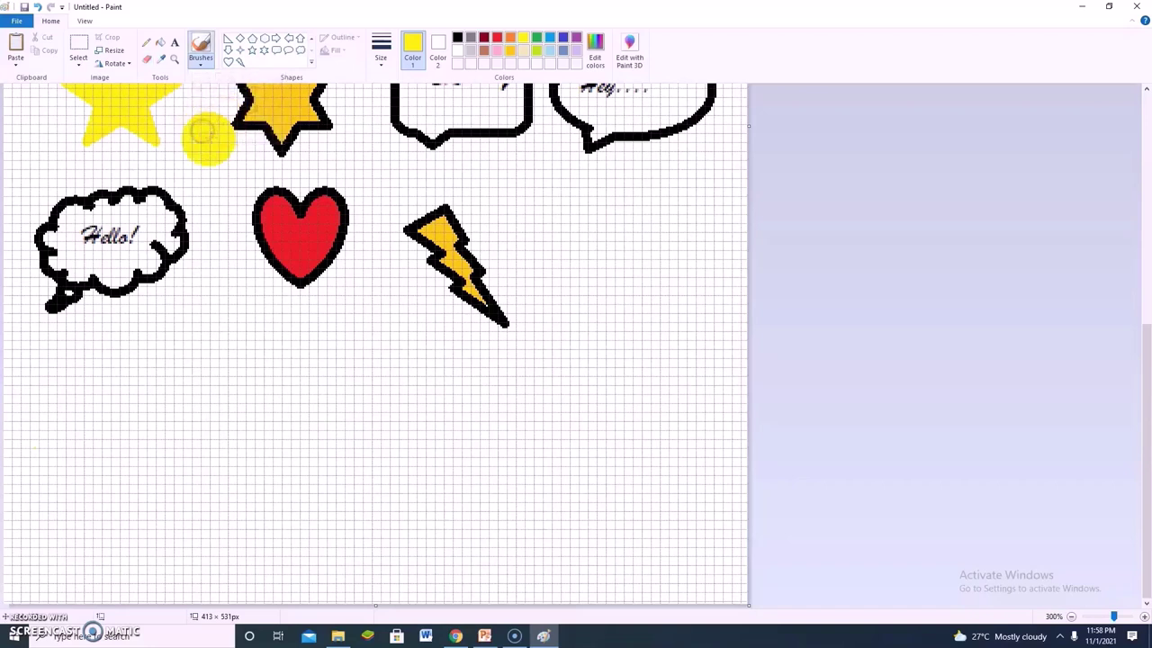
click(485, 52)
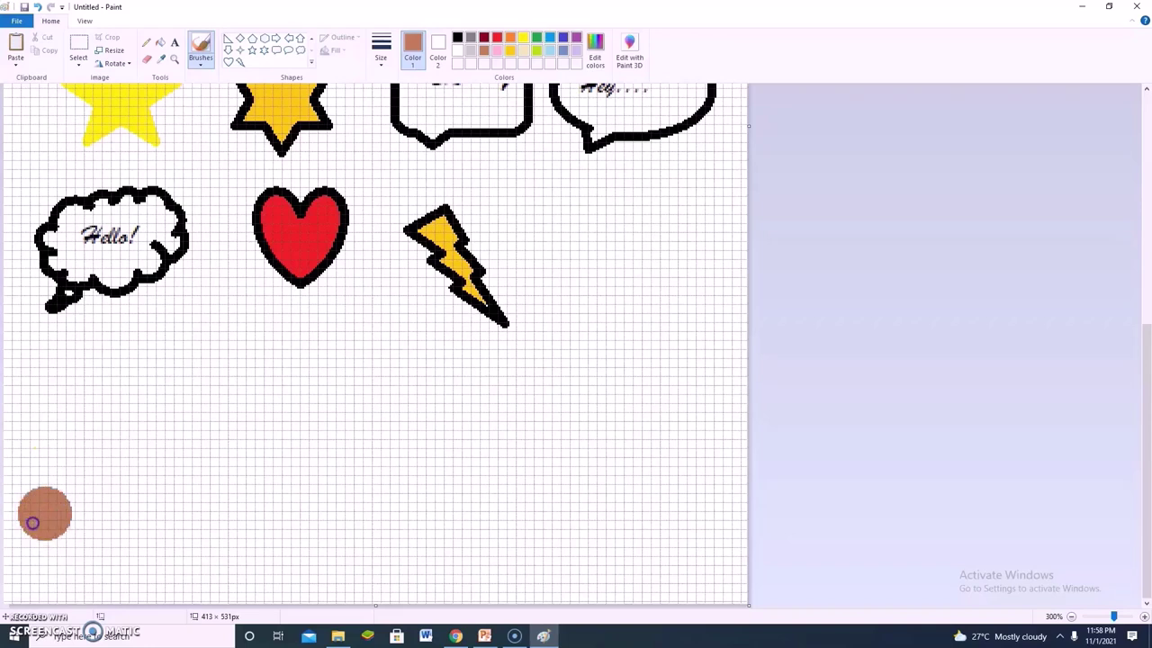
mouse_move(40, 532)
mouse_down()
mouse_move(228, 409)
mouse_move(347, 507)
mouse_move(391, 502)
mouse_move(517, 428)
mouse_move(590, 404)
mouse_move(624, 417)
mouse_move(724, 509)
mouse_up()
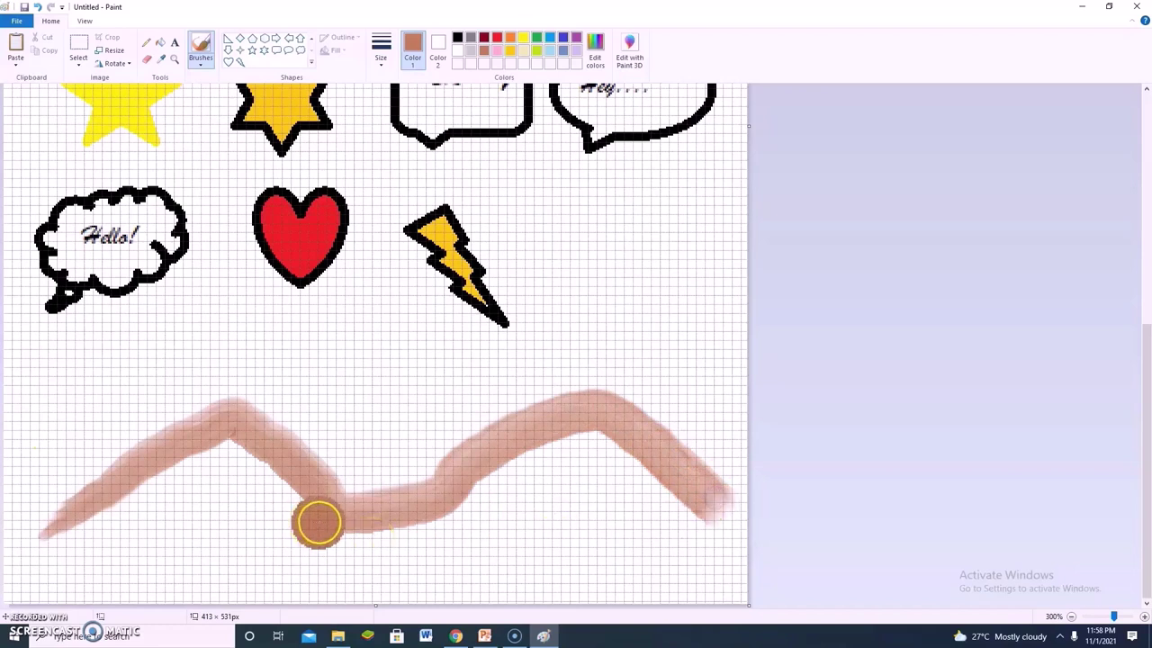
mouse_move(317, 522)
mouse_down()
mouse_move(93, 527)
mouse_move(228, 446)
mouse_move(295, 507)
mouse_move(224, 444)
mouse_move(98, 511)
mouse_move(207, 471)
mouse_move(88, 520)
mouse_move(187, 465)
mouse_move(298, 509)
mouse_move(202, 504)
mouse_move(332, 519)
mouse_move(483, 500)
mouse_move(595, 439)
mouse_move(462, 485)
mouse_move(446, 507)
mouse_move(589, 437)
mouse_move(720, 524)
mouse_move(680, 510)
mouse_move(492, 519)
mouse_move(723, 514)
mouse_move(600, 446)
mouse_move(594, 454)
mouse_move(663, 508)
mouse_move(486, 524)
mouse_move(636, 472)
mouse_move(590, 443)
mouse_move(586, 484)
mouse_move(756, 514)
mouse_up()
click(17, 525)
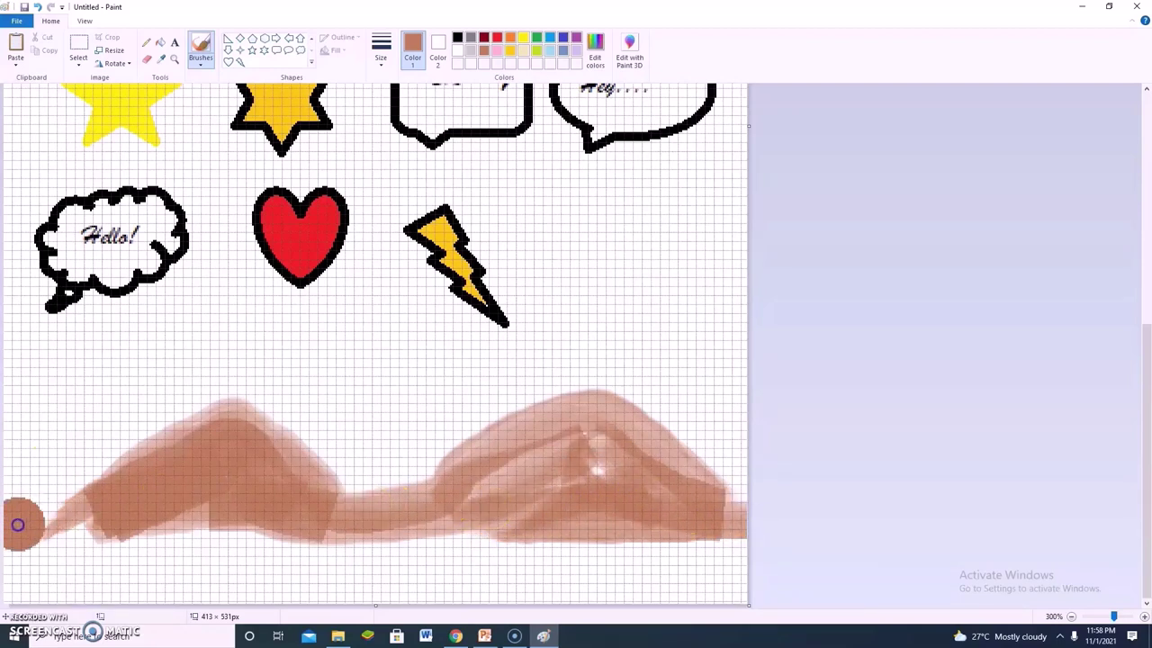
mouse_move(17, 524)
mouse_down()
mouse_move(323, 502)
mouse_move(352, 513)
mouse_move(256, 529)
mouse_move(390, 525)
mouse_move(339, 488)
mouse_up()
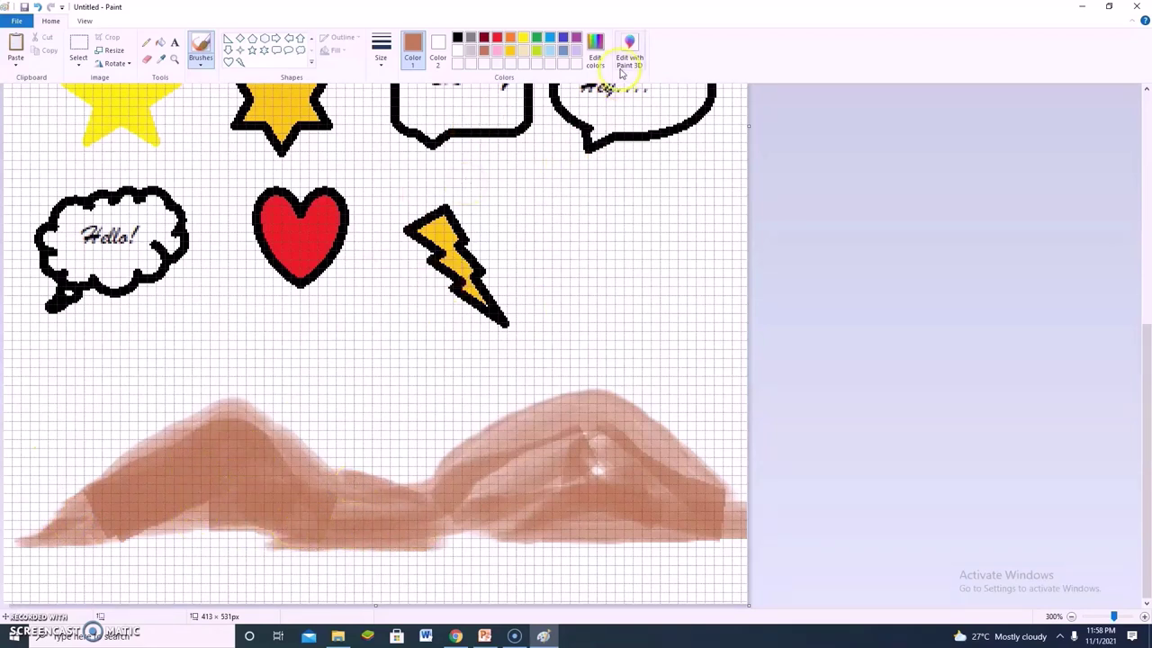
Shade both mountains with the Oil brush in a darker custom brown (red 149, green 92, blue 62).
click(203, 61)
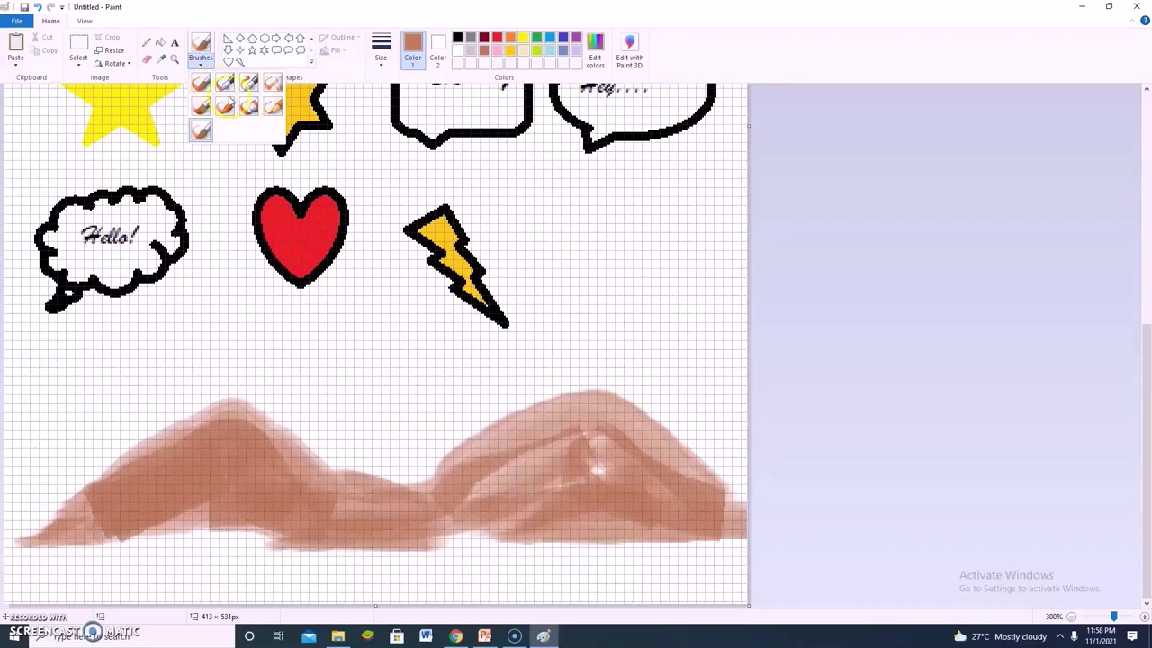
click(227, 103)
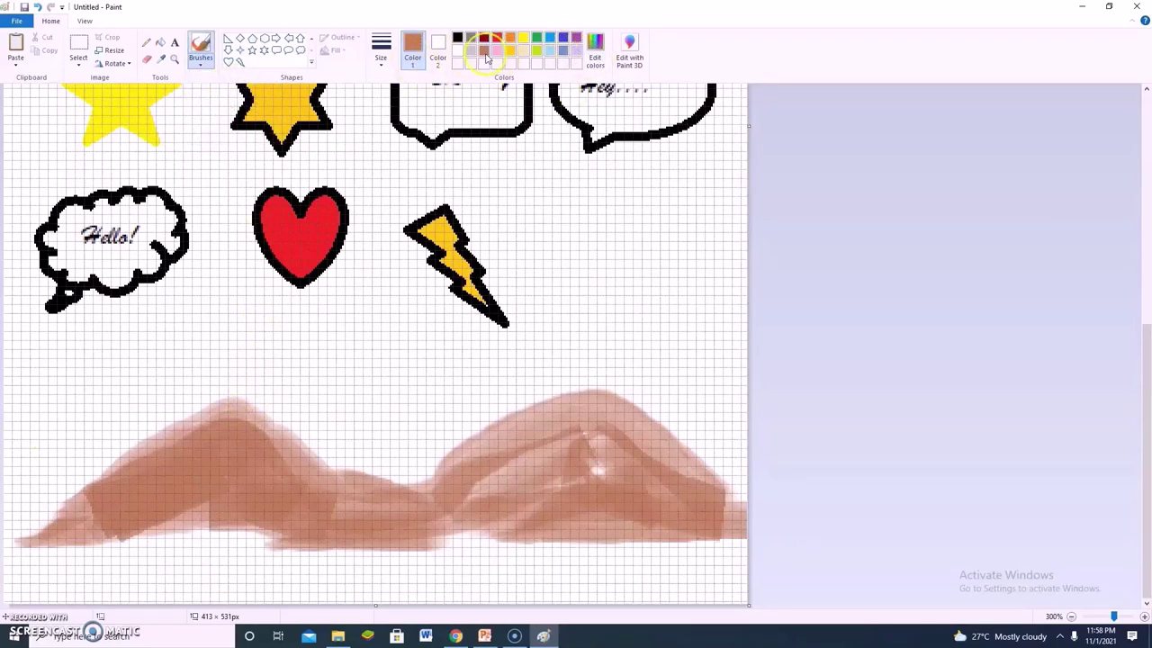
click(615, 39)
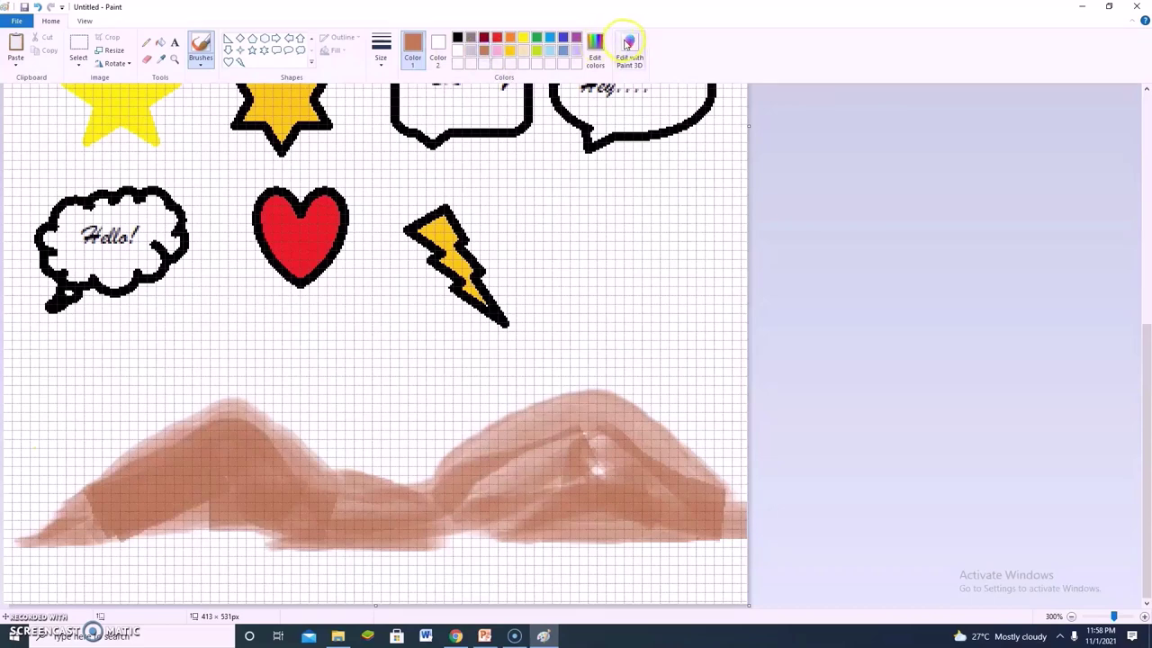
click(594, 47)
click(695, 308)
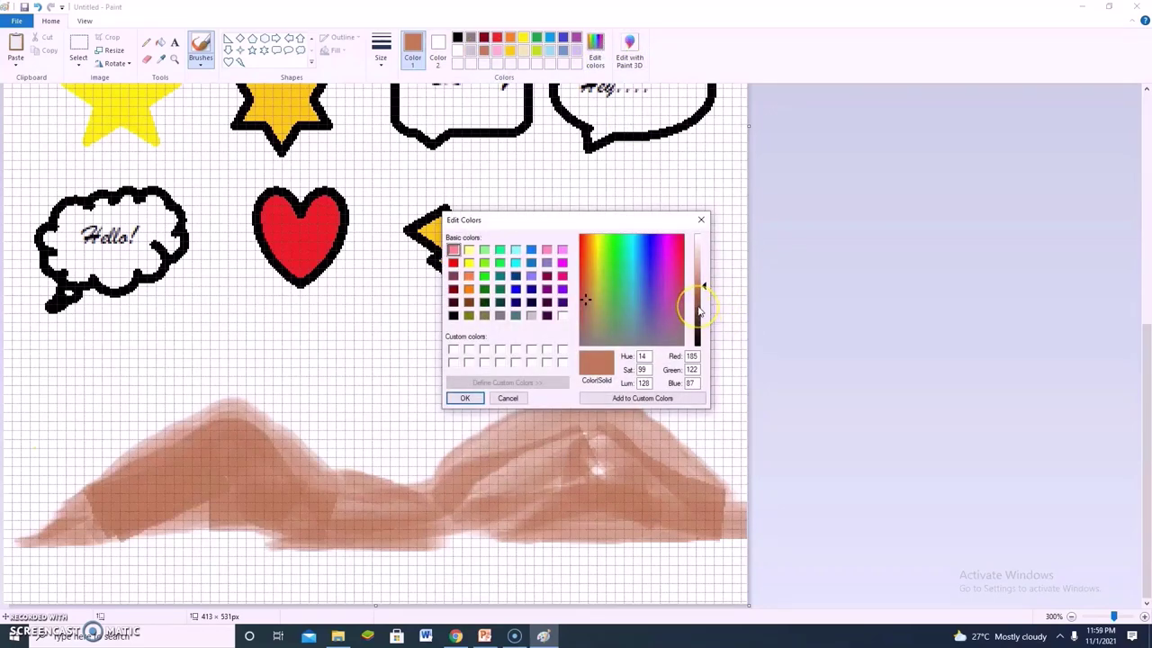
click(698, 301)
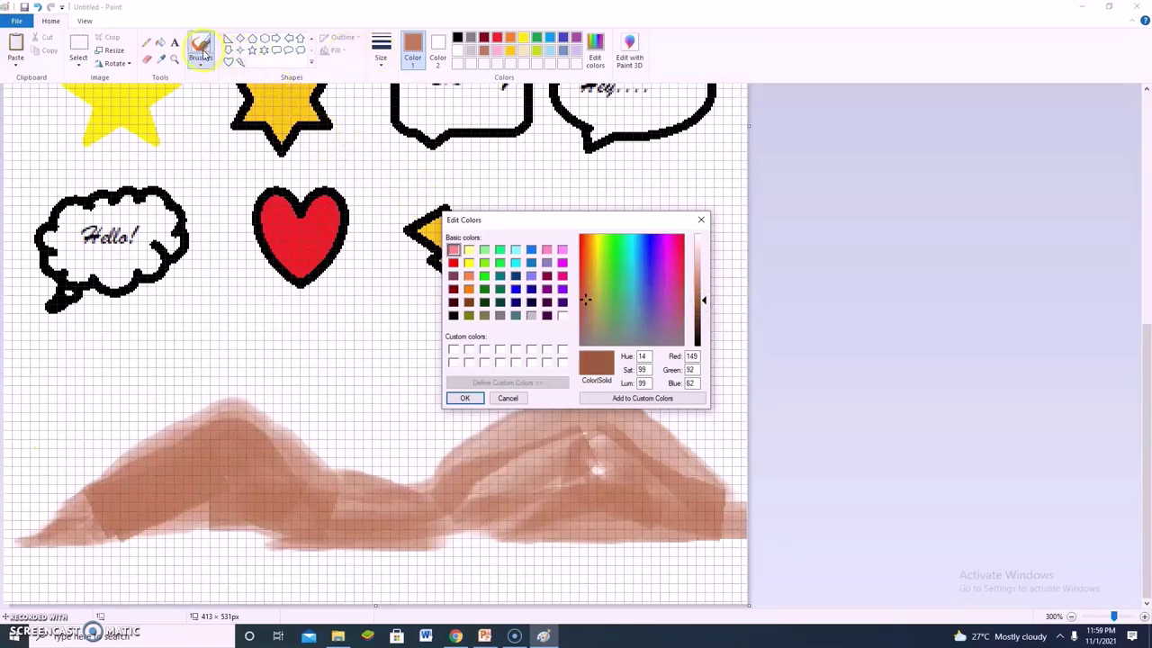
click(466, 397)
click(198, 64)
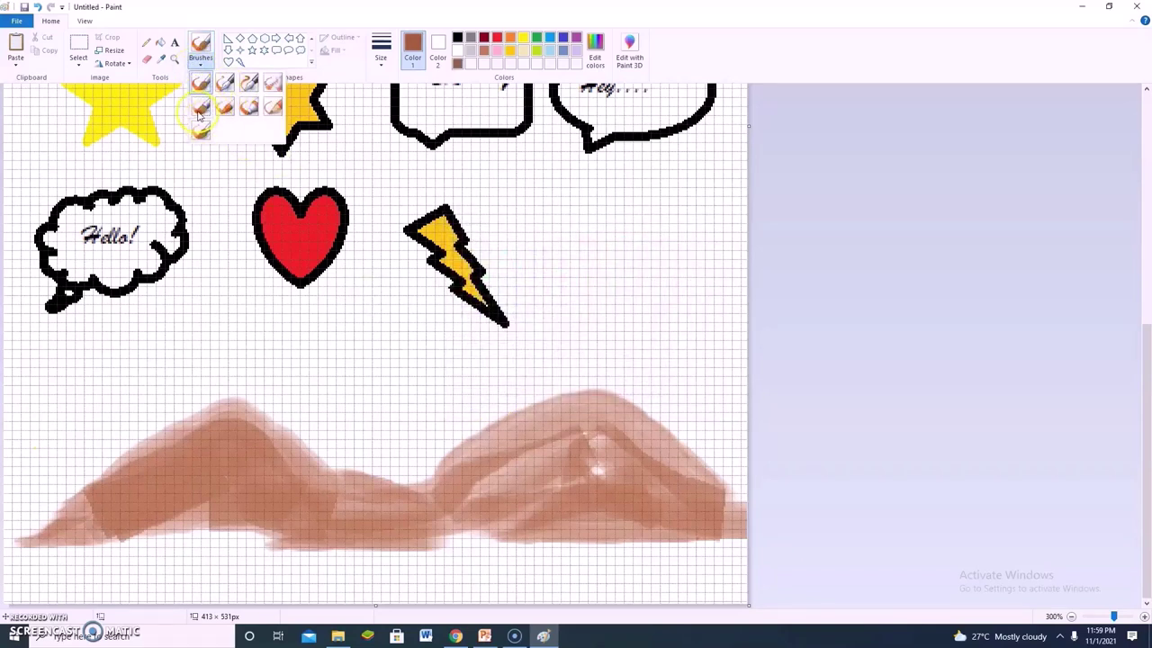
click(197, 110)
mouse_move(72, 540)
mouse_down()
mouse_move(216, 436)
mouse_move(291, 521)
mouse_move(234, 475)
mouse_move(221, 477)
mouse_move(207, 515)
mouse_move(399, 544)
mouse_move(416, 537)
mouse_move(332, 527)
mouse_move(308, 492)
mouse_move(336, 516)
mouse_move(405, 529)
mouse_move(463, 518)
mouse_move(597, 439)
mouse_move(656, 515)
mouse_move(590, 433)
mouse_move(497, 480)
mouse_move(539, 445)
mouse_move(589, 440)
mouse_move(718, 491)
mouse_move(621, 524)
mouse_move(629, 479)
mouse_move(681, 495)
mouse_move(688, 510)
mouse_move(596, 493)
mouse_move(589, 507)
mouse_move(616, 478)
mouse_move(597, 474)
mouse_move(551, 520)
mouse_move(617, 501)
mouse_move(271, 244)
mouse_move(539, 387)
mouse_move(559, 441)
mouse_move(595, 403)
mouse_move(524, 443)
mouse_up()
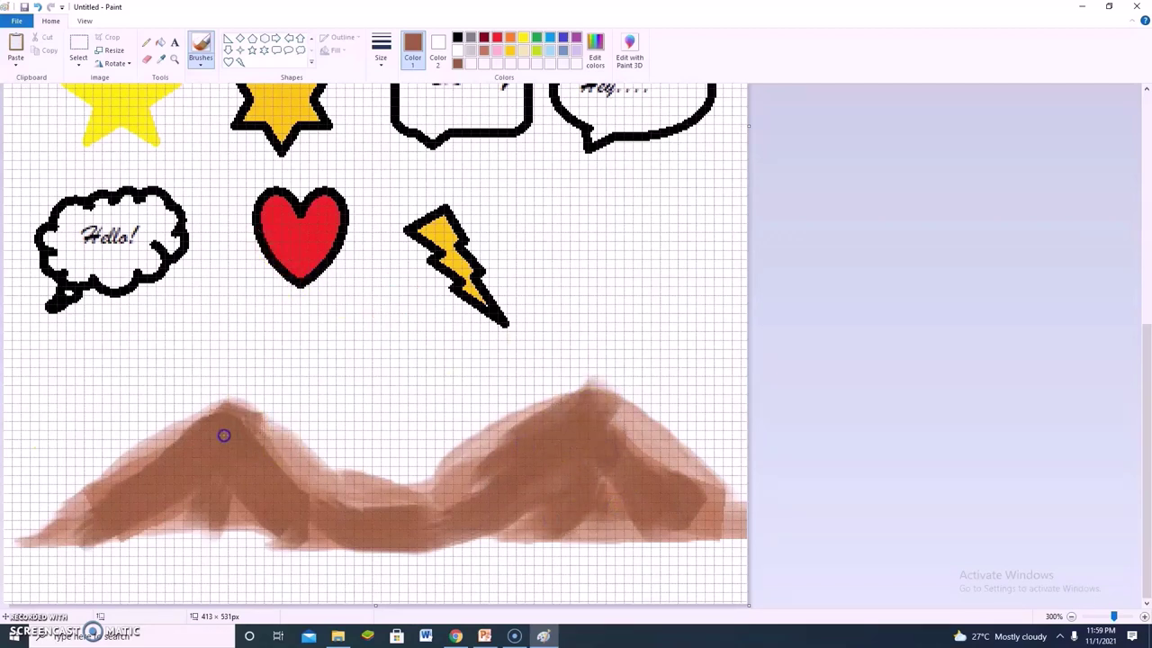
Outline the upper edge of both mountains with Calligraphy brush 1 in a dark custom brown (red 113, green 70, blue 47).
click(201, 61)
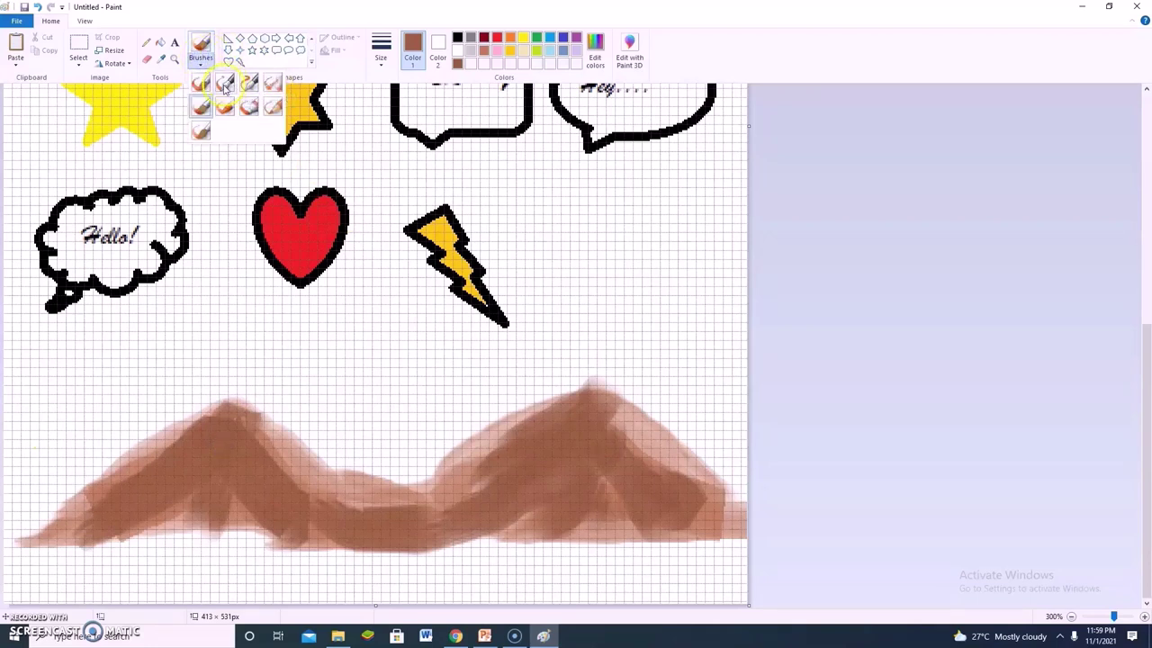
click(225, 84)
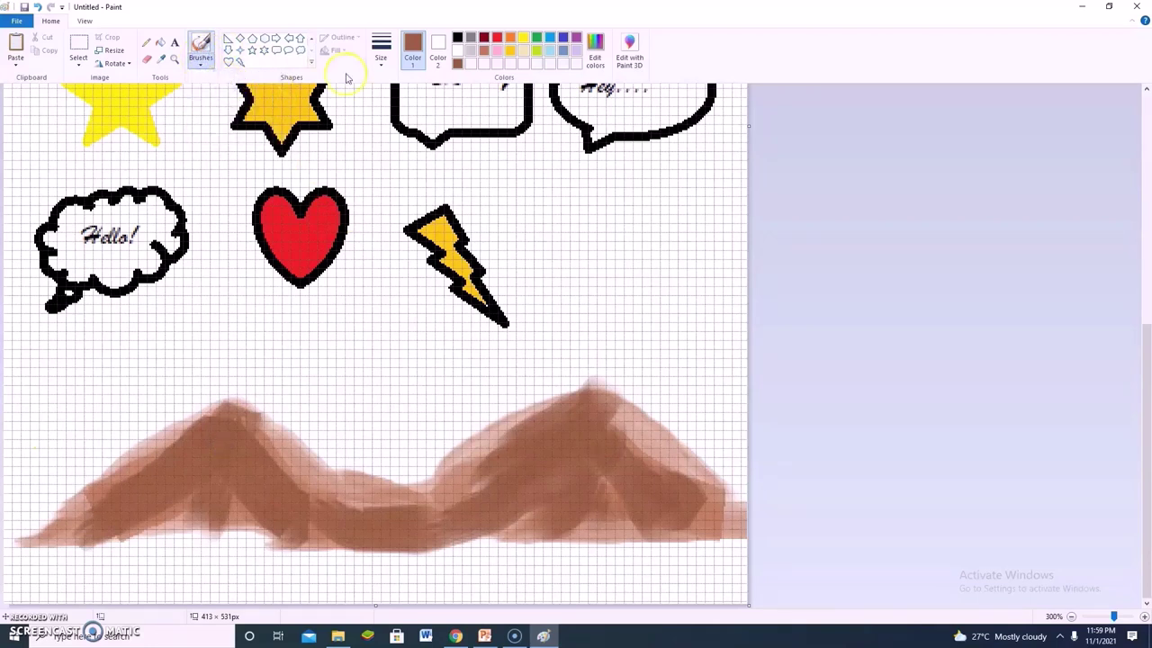
click(595, 50)
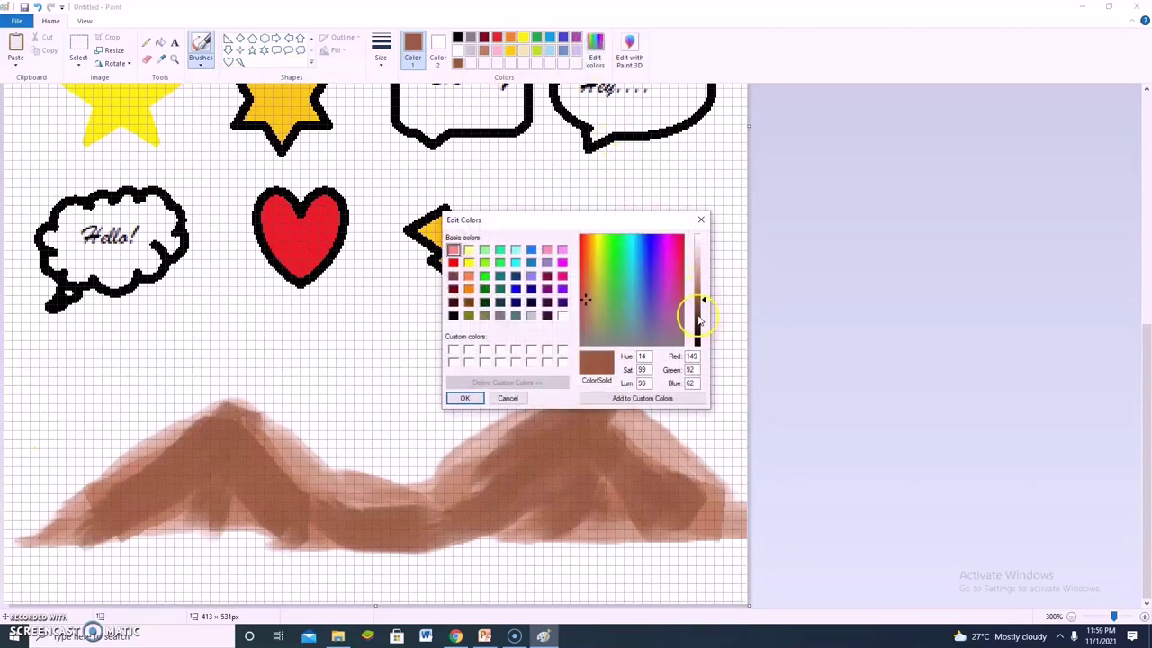
click(699, 313)
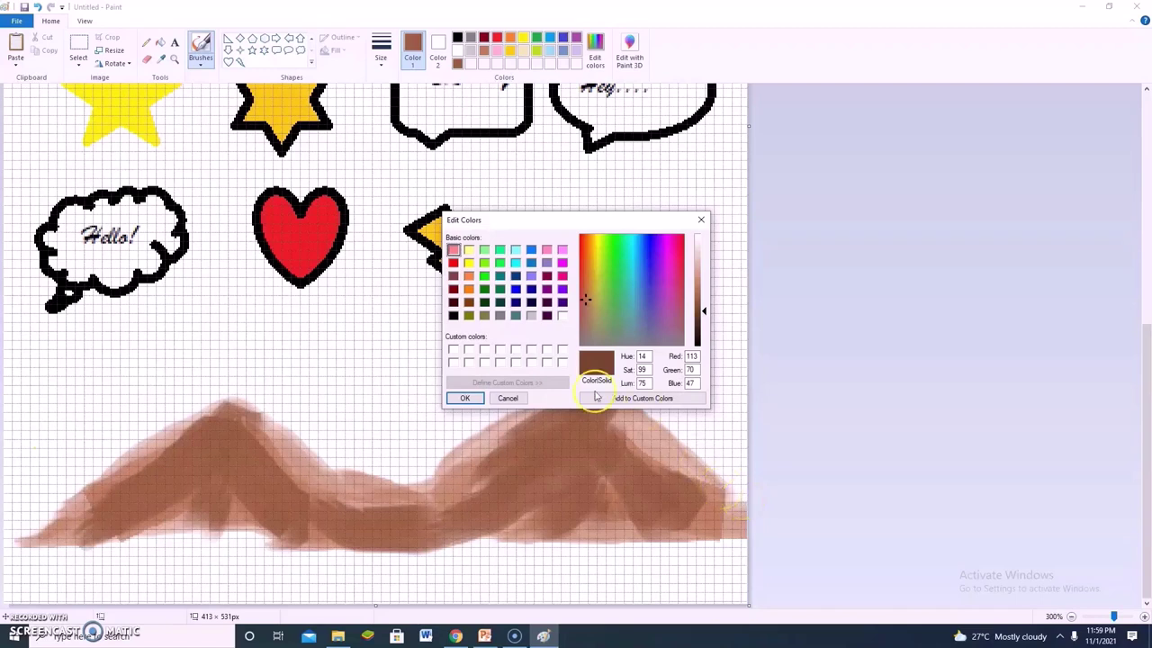
click(465, 399)
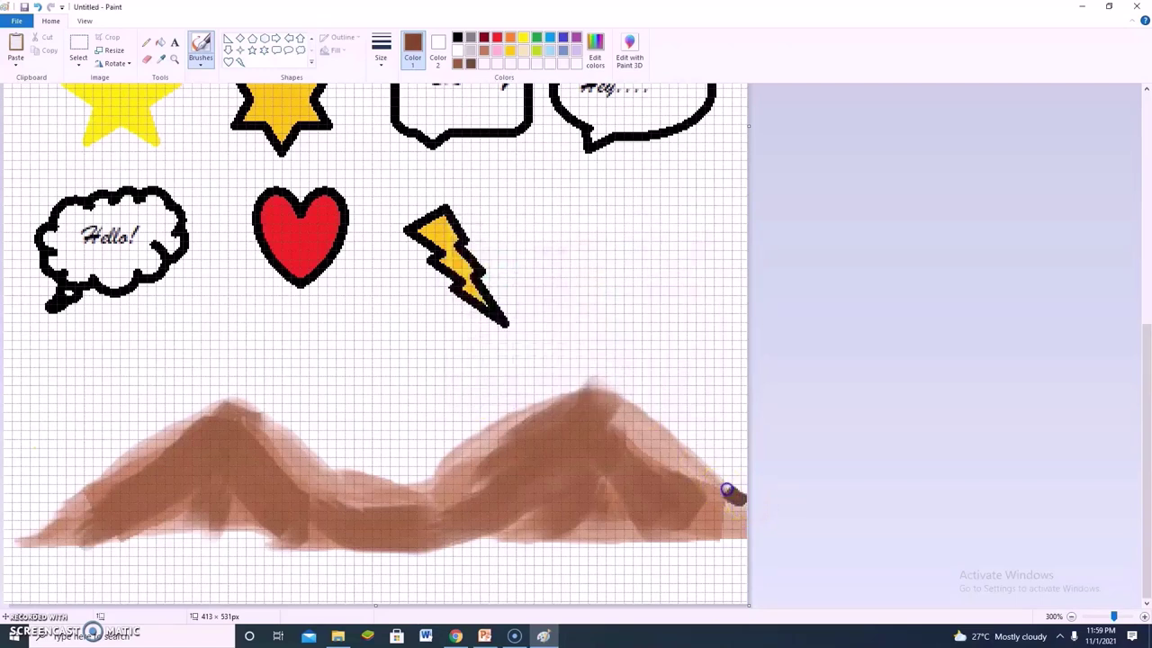
drag(727, 490, 610, 392)
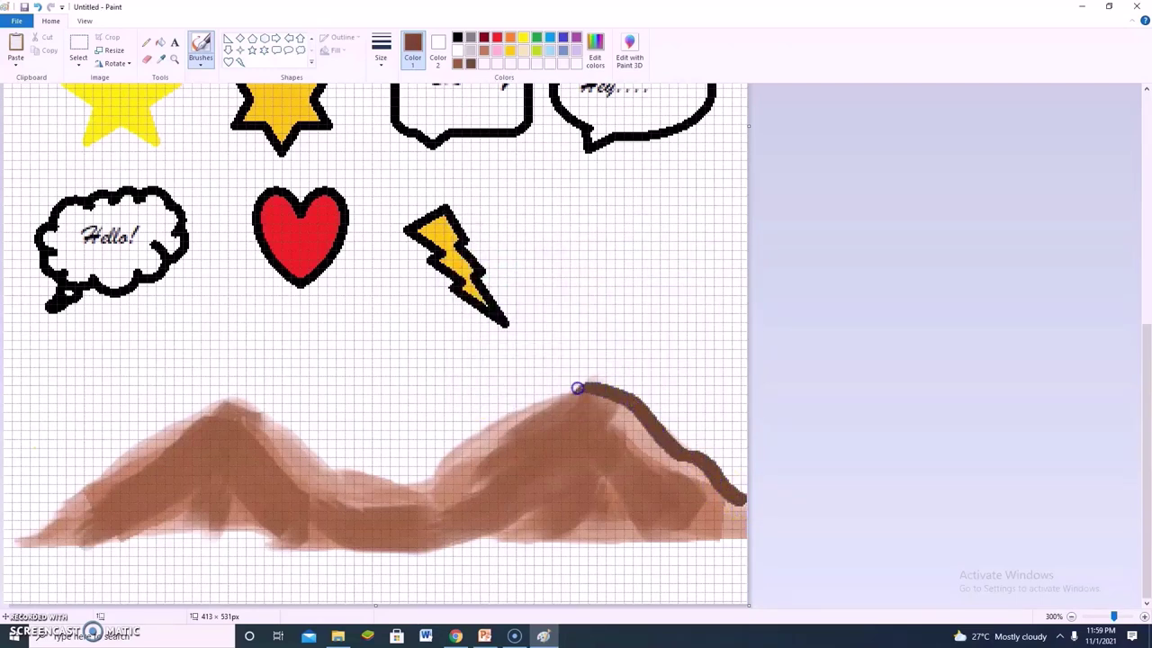
key(ctrl+z)
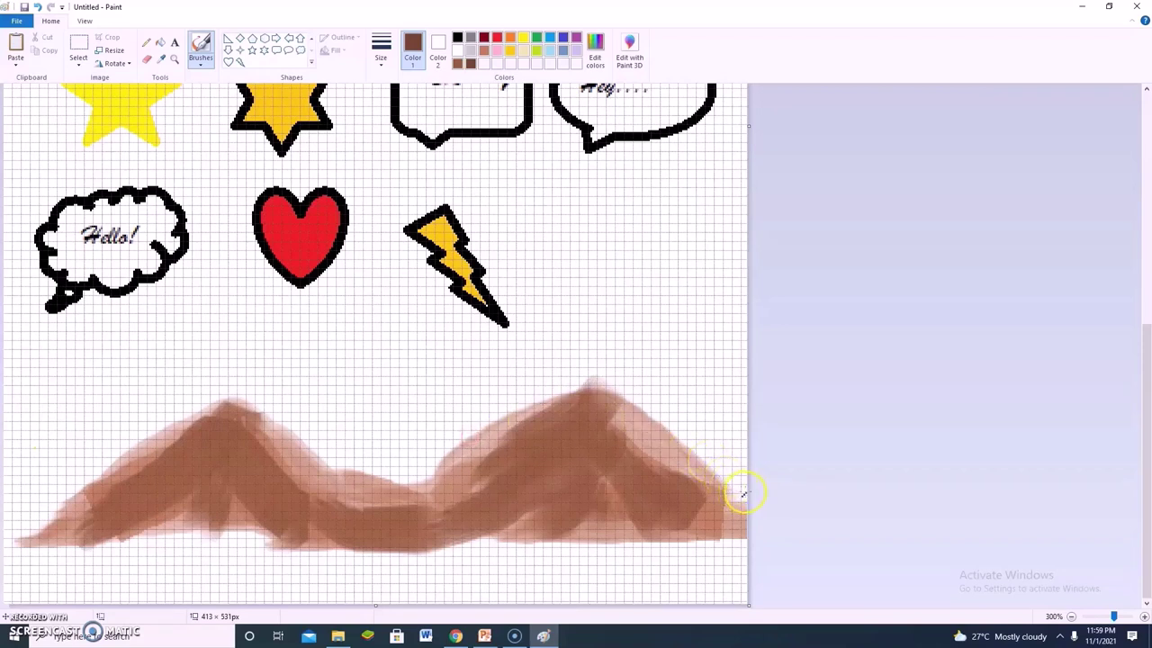
mouse_move(731, 493)
mouse_down()
mouse_move(611, 400)
mouse_move(504, 413)
mouse_move(452, 449)
mouse_up()
mouse_move(413, 481)
mouse_down()
mouse_move(322, 462)
mouse_move(232, 398)
mouse_up()
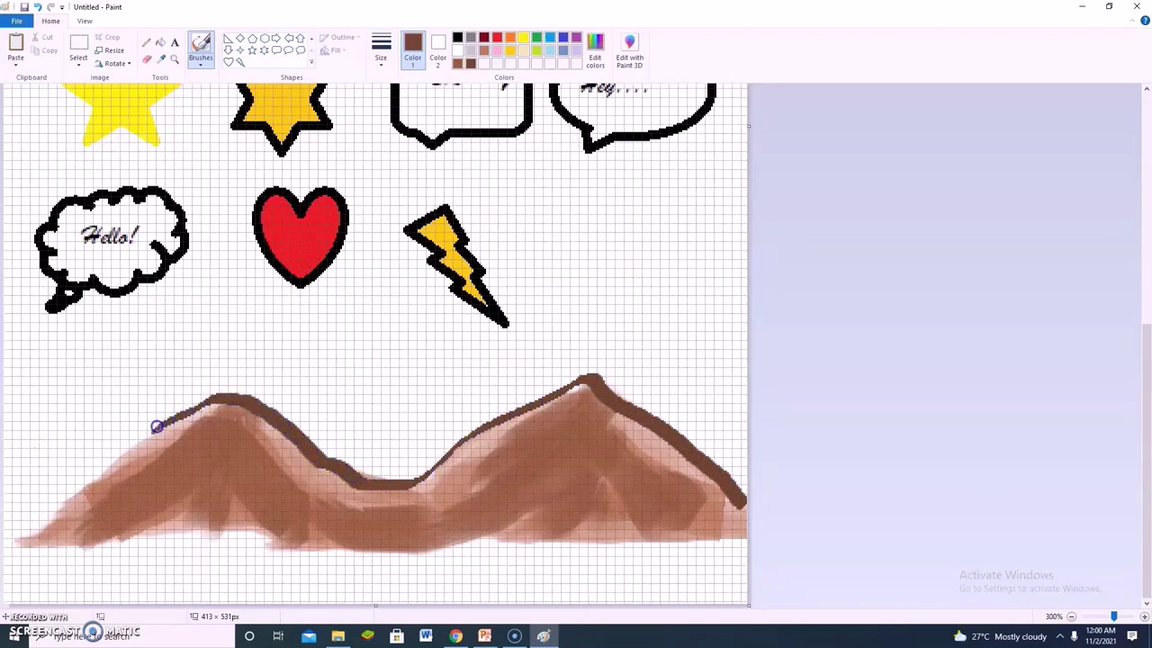
drag(54, 510, 4, 544)
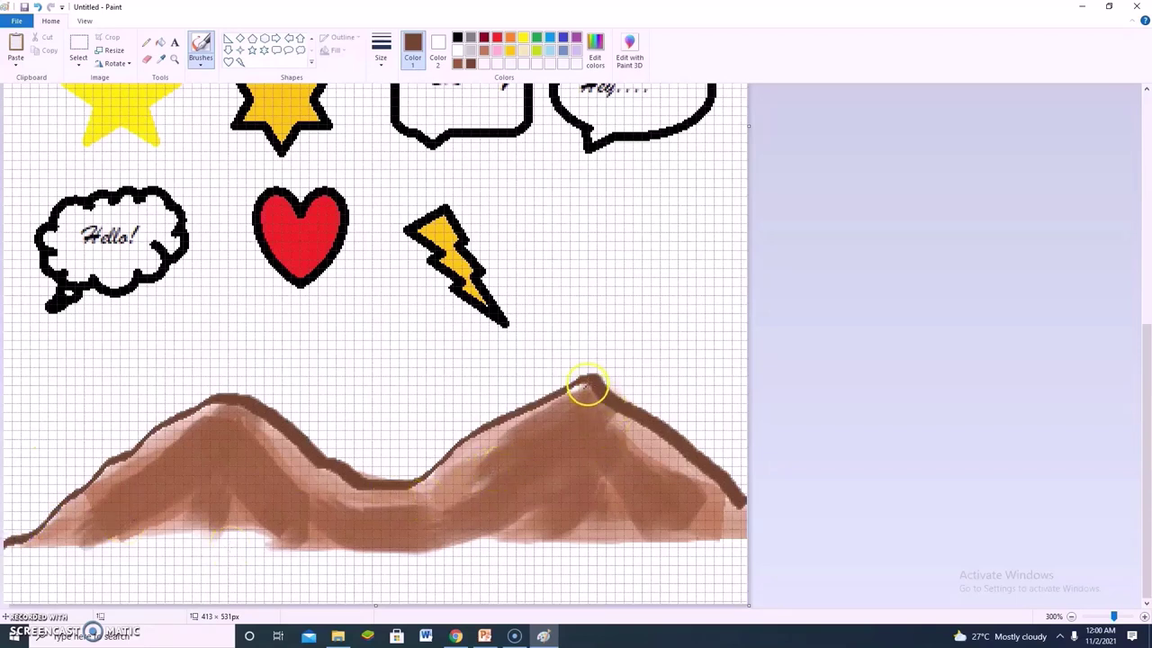
Draw dark brown crease lines running down the slopes from both mountain peaks.
mouse_move(570, 407)
mouse_down()
mouse_move(517, 422)
mouse_move(488, 455)
mouse_up()
mouse_move(596, 393)
mouse_down()
mouse_move(647, 462)
mouse_move(583, 380)
mouse_move(649, 463)
mouse_move(690, 489)
mouse_move(582, 400)
mouse_move(479, 447)
mouse_move(582, 393)
mouse_move(552, 442)
mouse_up()
click(173, 420)
mouse_move(220, 399)
mouse_down()
mouse_move(271, 464)
mouse_move(391, 504)
mouse_up()
drag(249, 406, 221, 399)
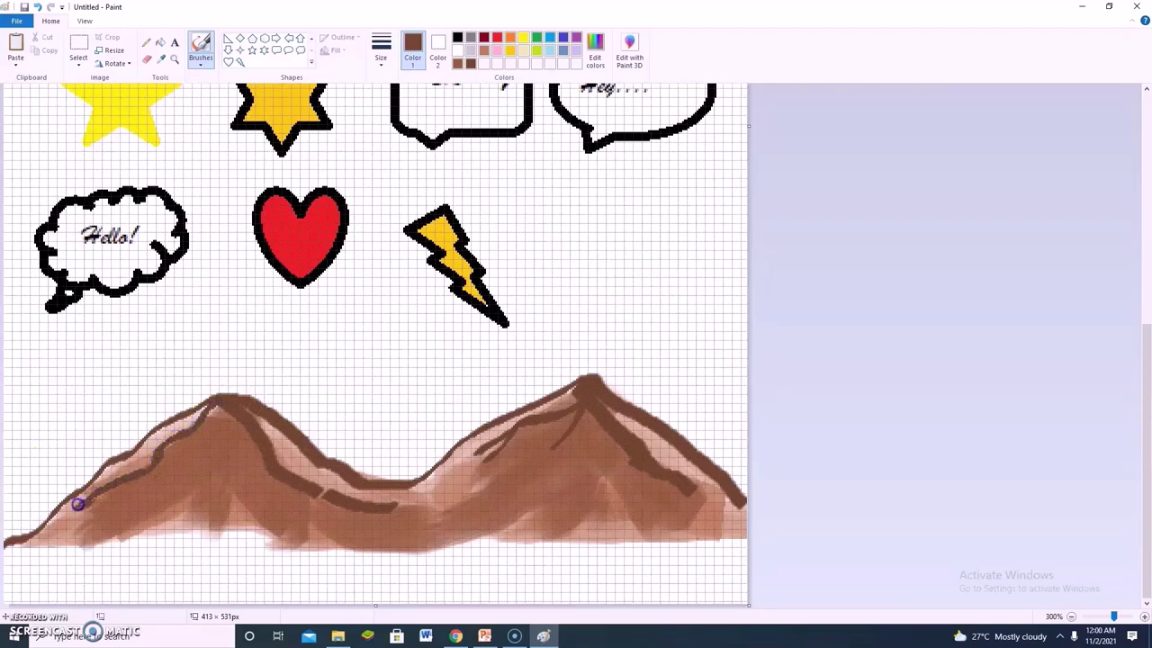
drag(226, 404, 231, 411)
drag(456, 501, 509, 475)
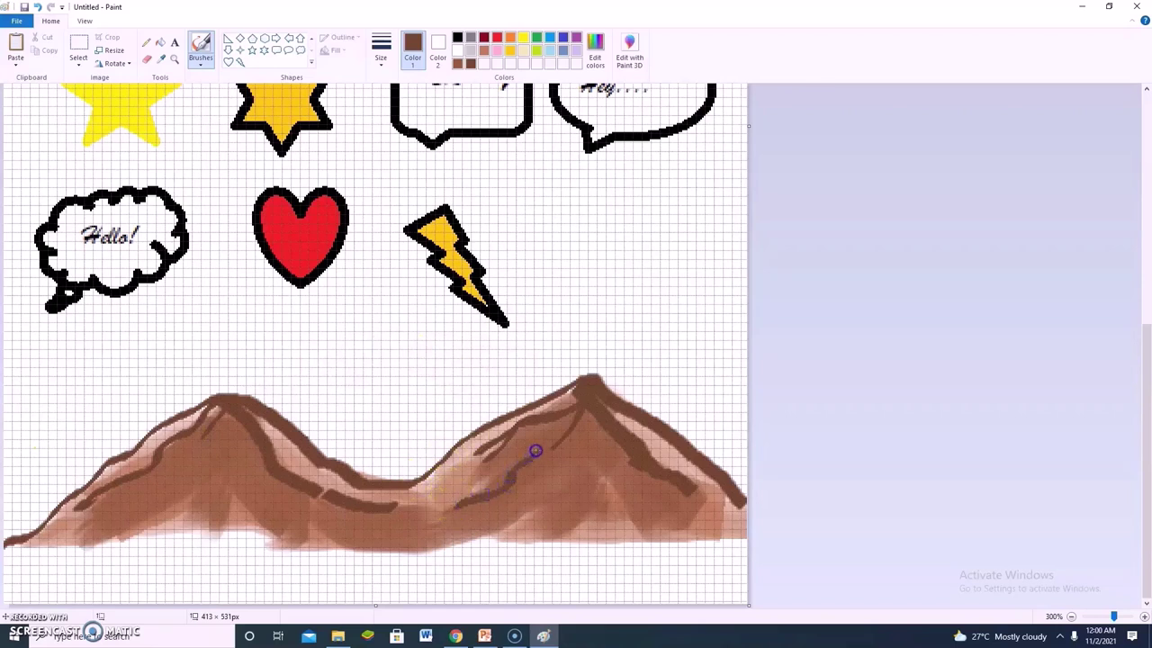
mouse_move(604, 458)
mouse_down()
mouse_move(663, 492)
mouse_move(613, 465)
mouse_up()
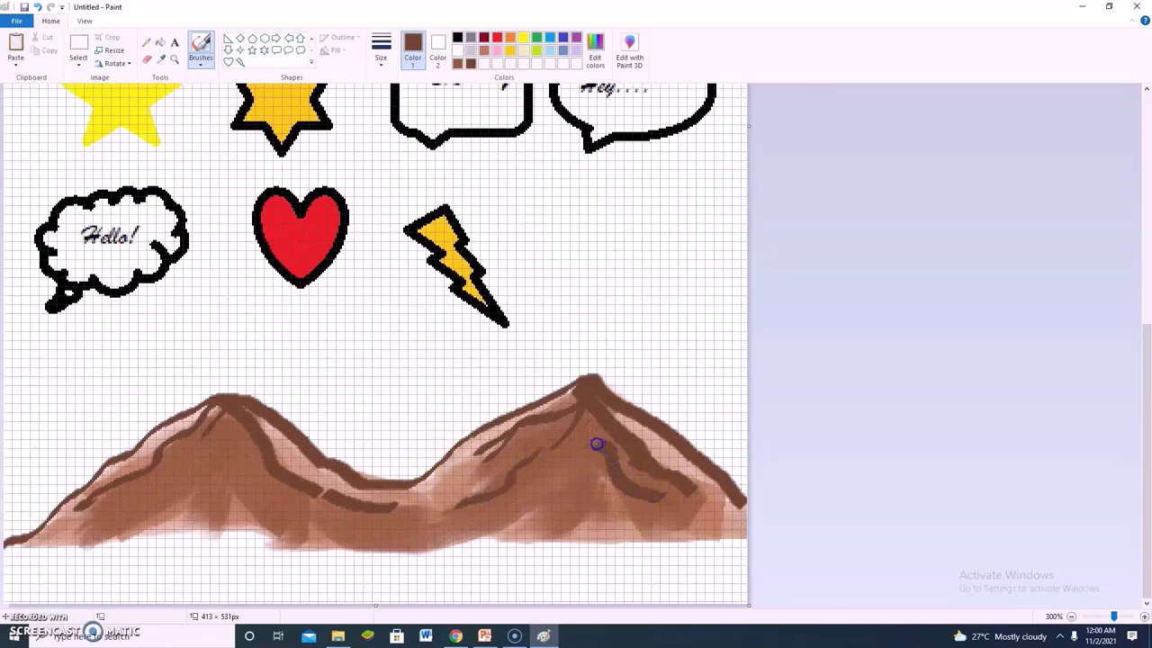
Add shadow strokes near both mountain peaks with Calligraphy brush 1 in an even darker custom brown.
click(201, 63)
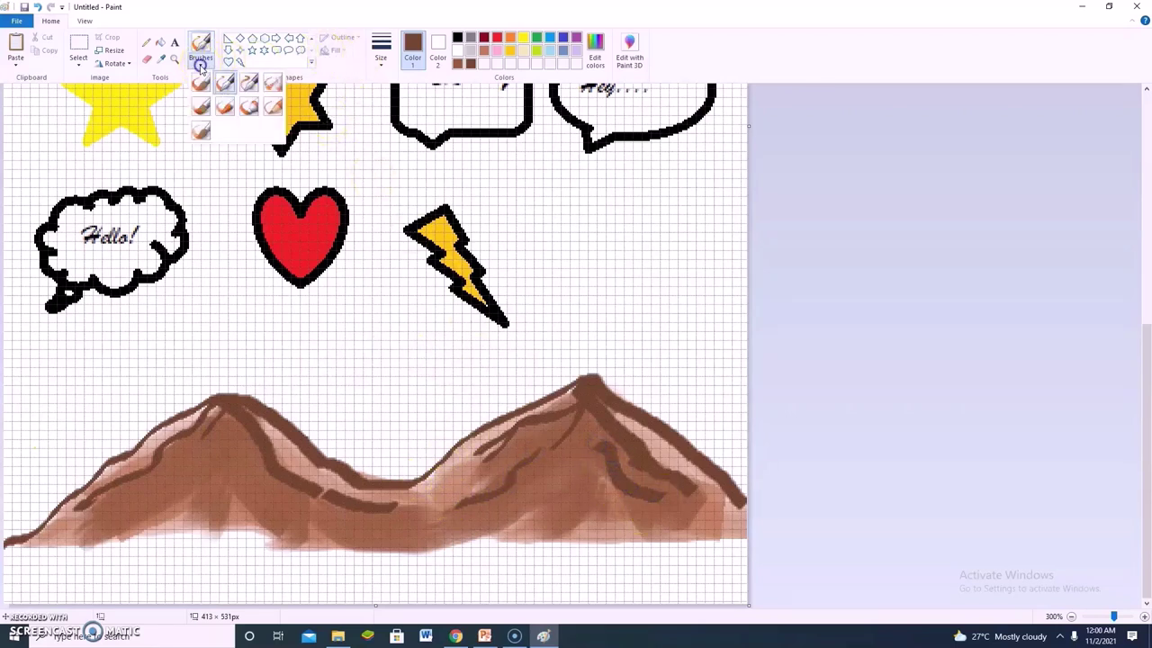
click(224, 88)
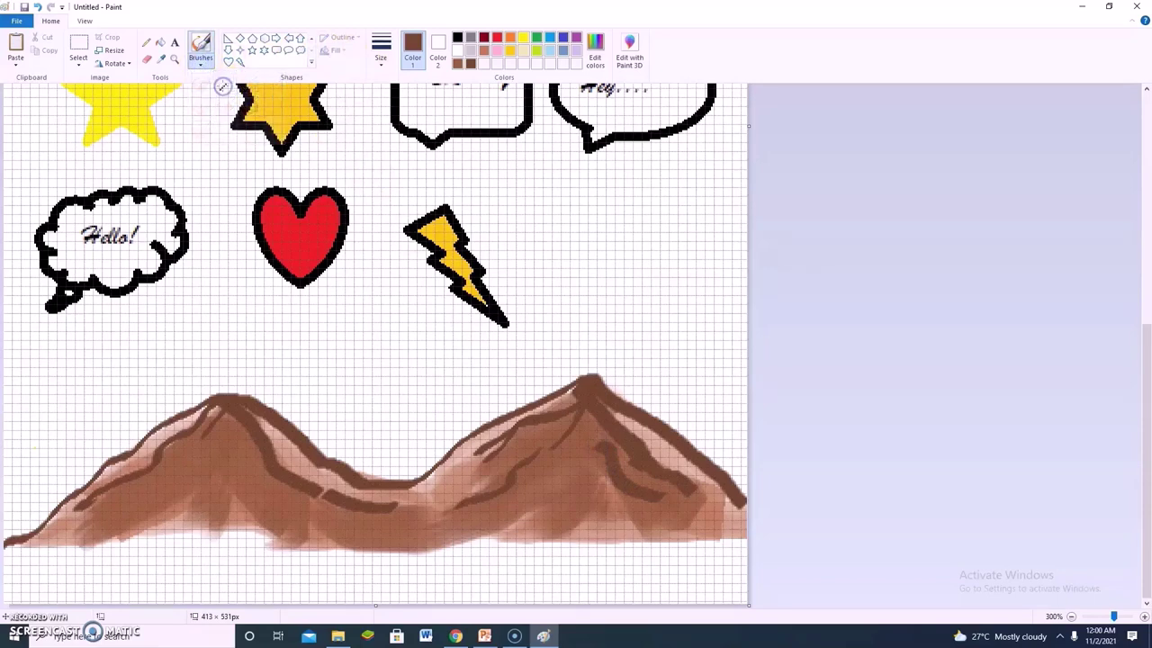
click(596, 56)
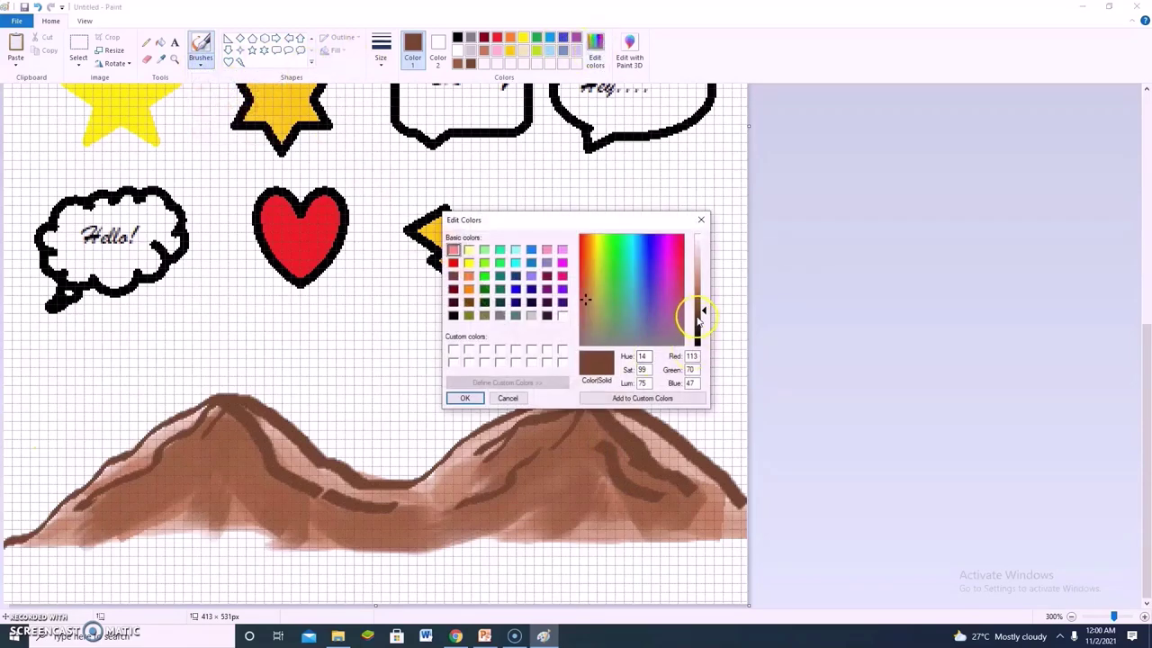
click(698, 316)
click(463, 399)
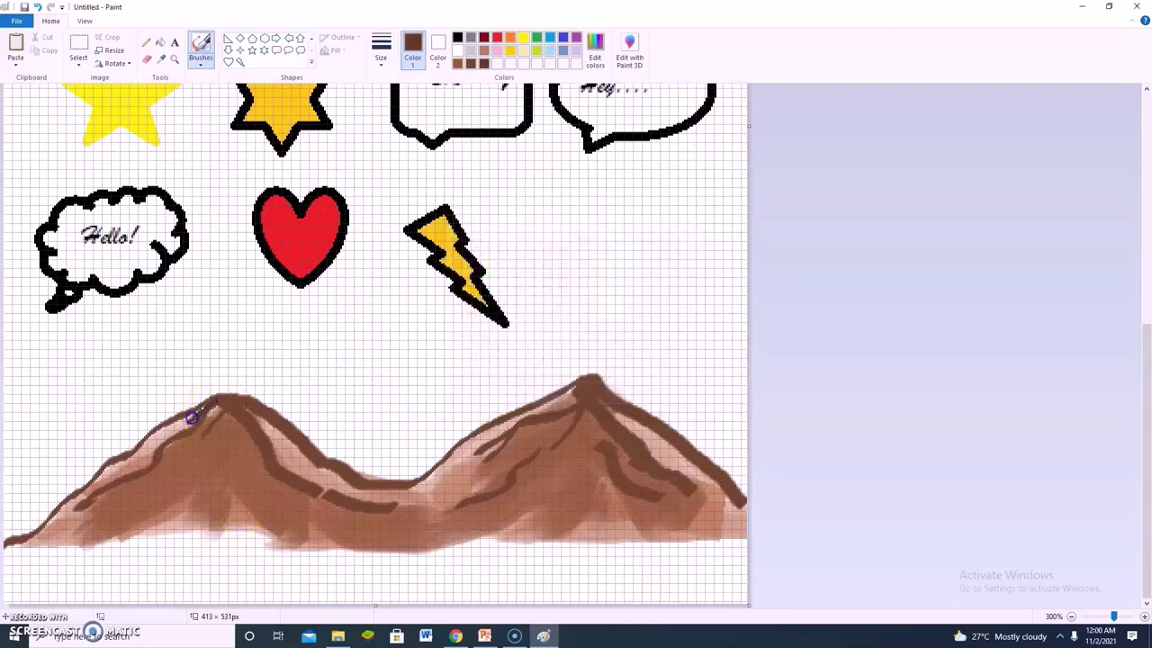
mouse_move(191, 416)
mouse_down()
mouse_move(223, 405)
mouse_move(231, 432)
mouse_move(231, 402)
mouse_move(261, 424)
mouse_up()
click(201, 58)
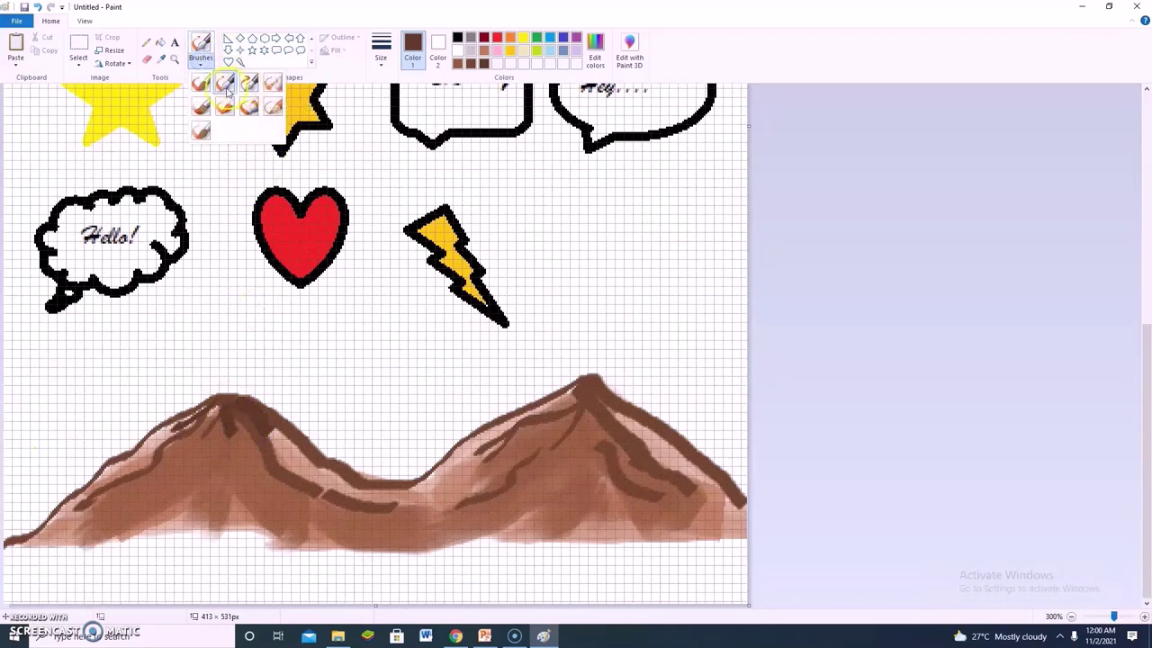
click(226, 87)
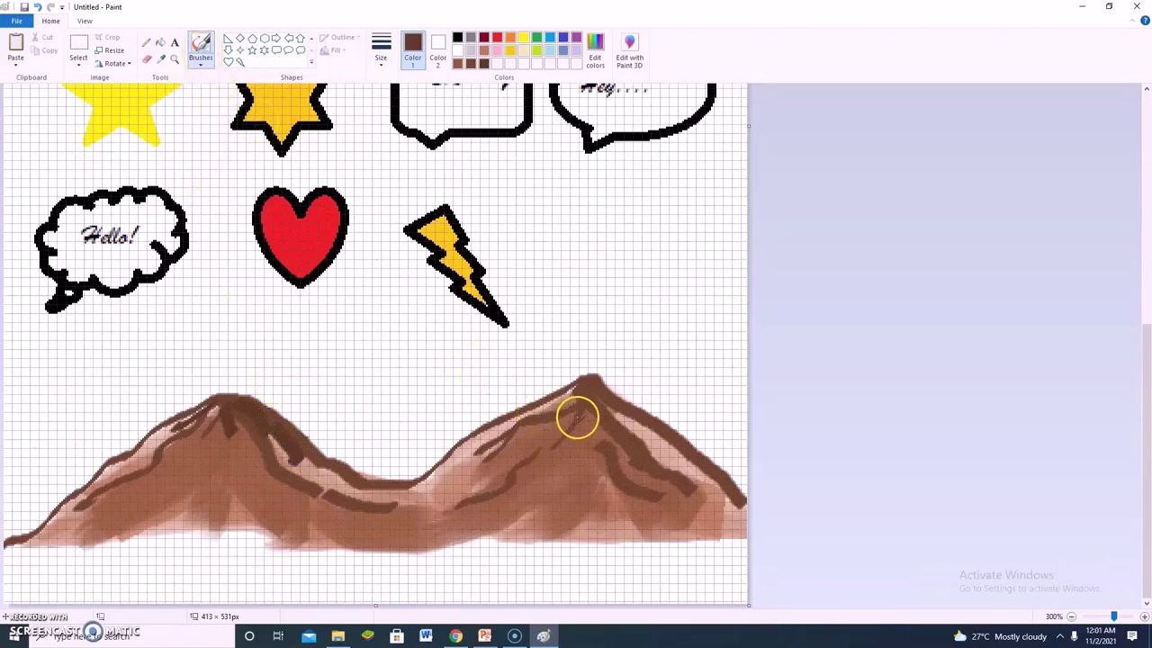
mouse_move(575, 414)
mouse_down()
mouse_move(566, 393)
mouse_move(511, 420)
mouse_up()
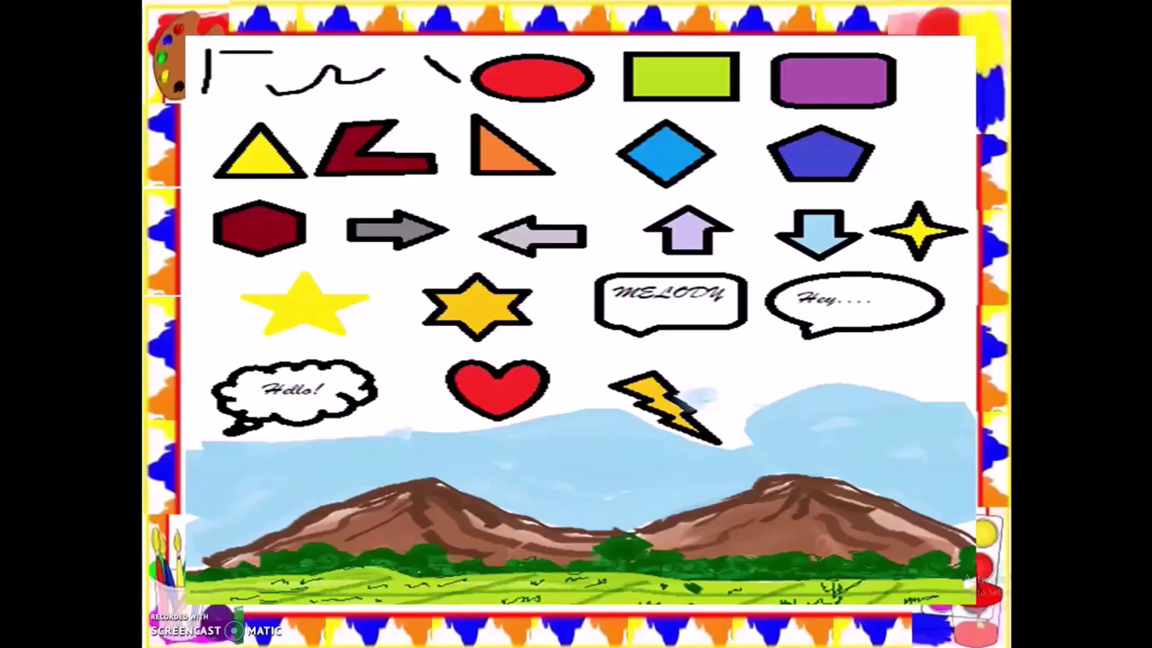